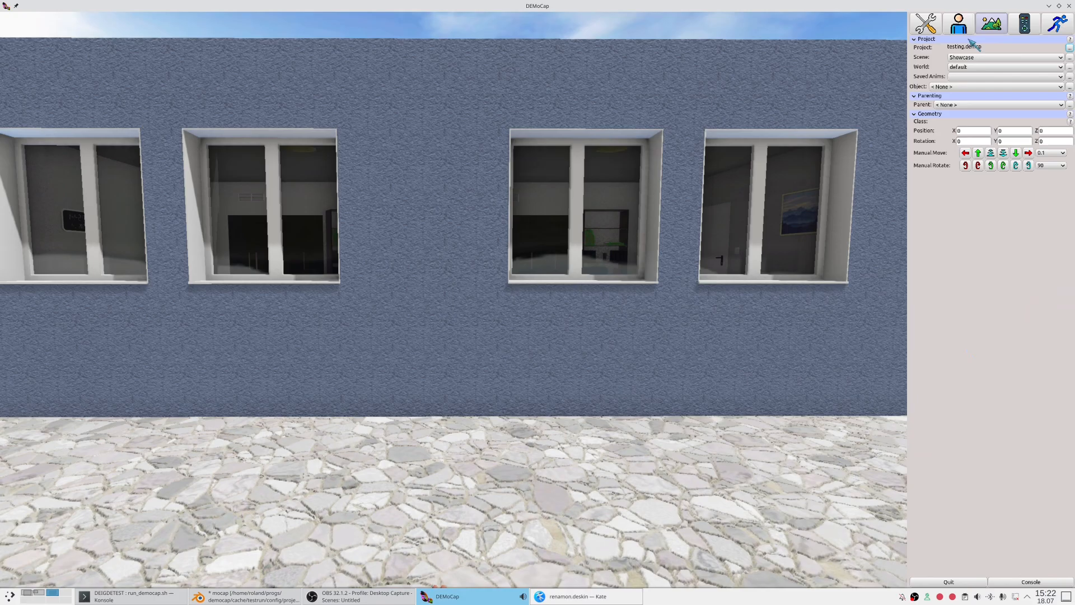
# - Select the DeleteMe character and open its character profile for editing
pyautogui.click(959, 24)
pyautogui.click(955, 58)
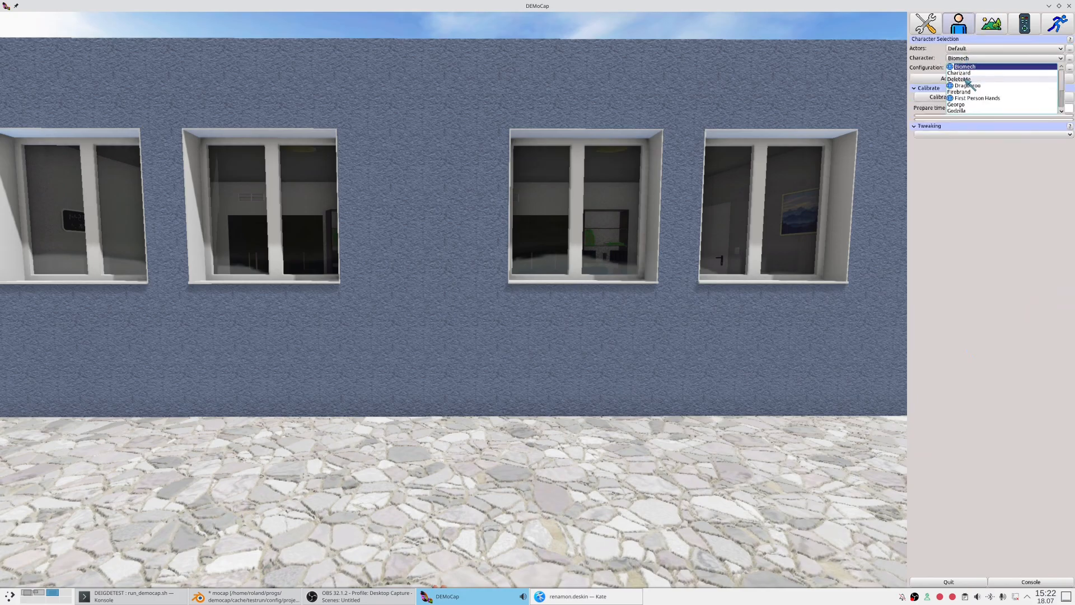
pyautogui.click(957, 80)
pyautogui.click(1069, 59)
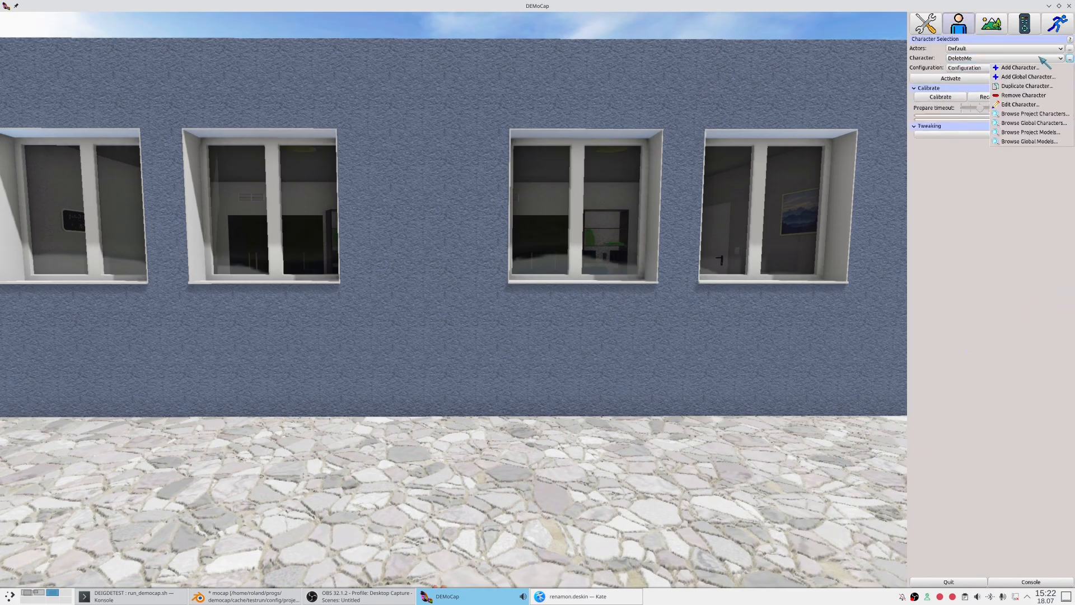
pyautogui.click(1019, 104)
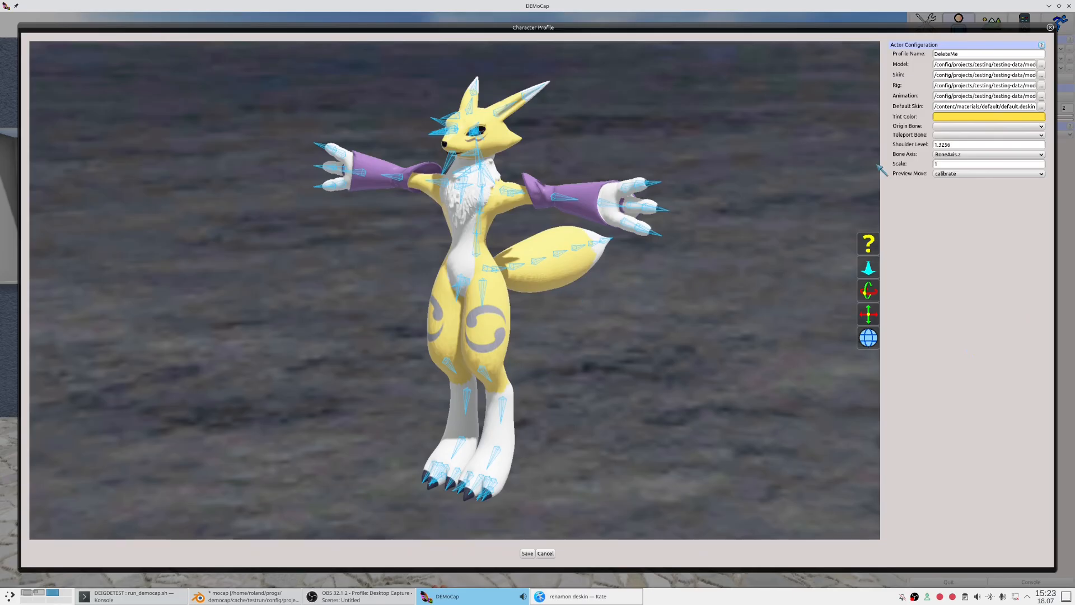
# - Examine the profile's skin path and compare the texture definitions of renamon.deskin in Kate with the previewed model in DEMoCap
pyautogui.click(983, 79)
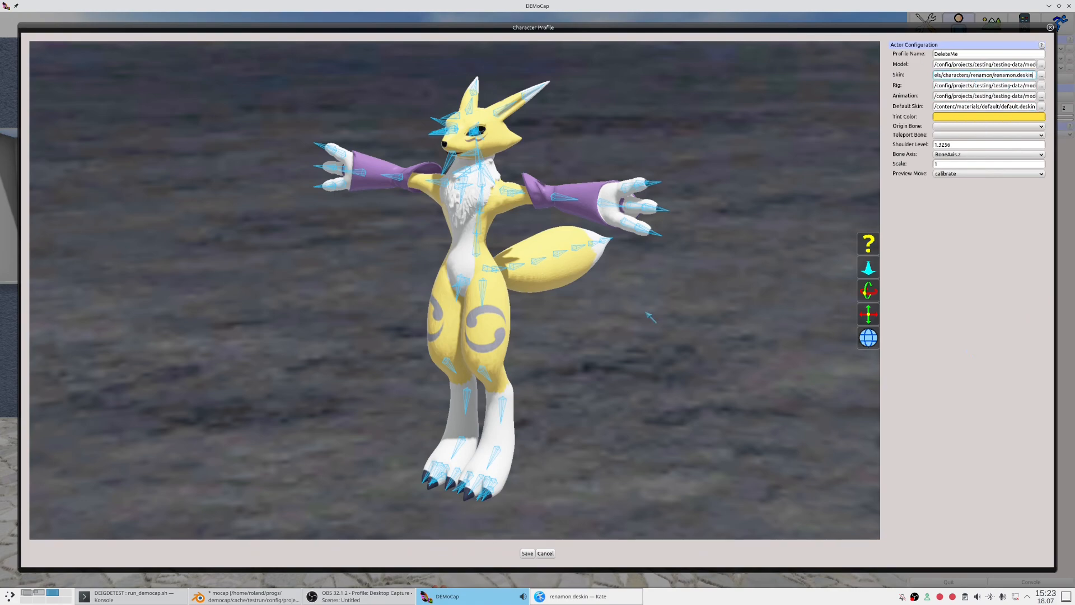
pyautogui.click(576, 597)
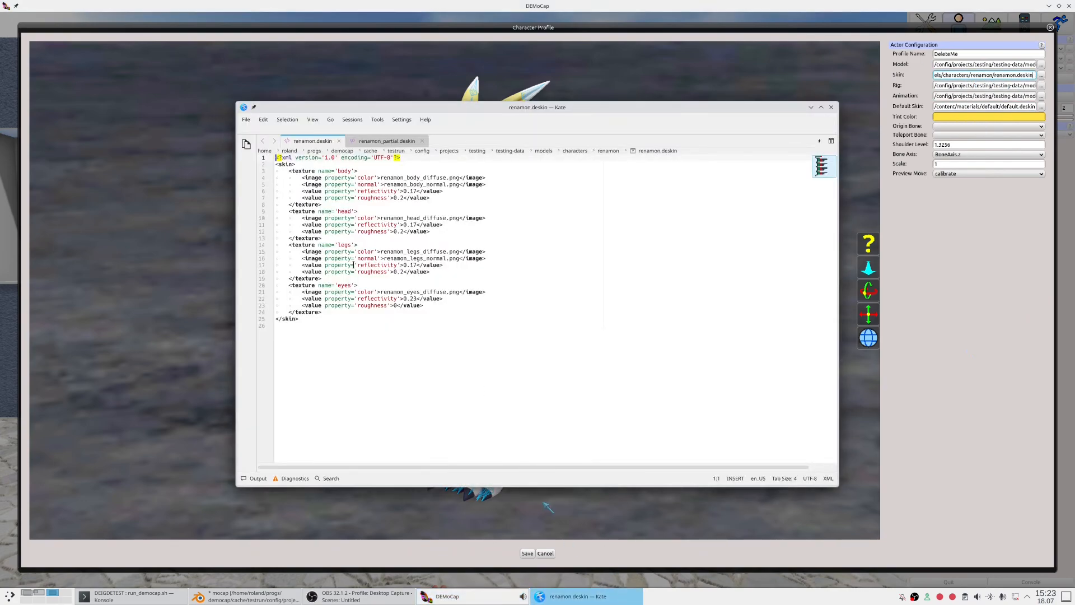
pyautogui.click(384, 375)
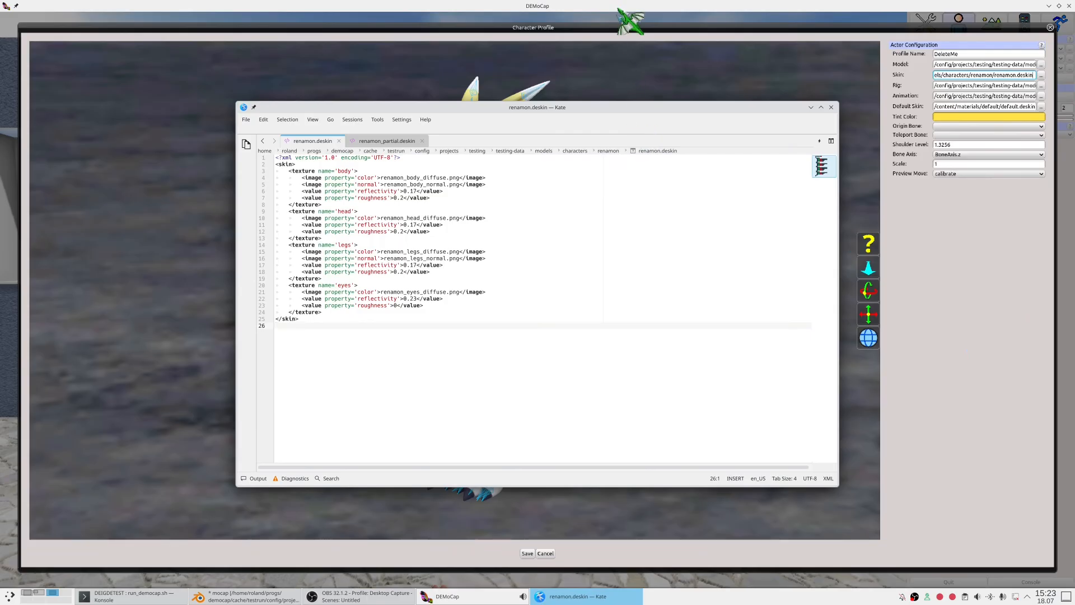
pyautogui.click(613, 38)
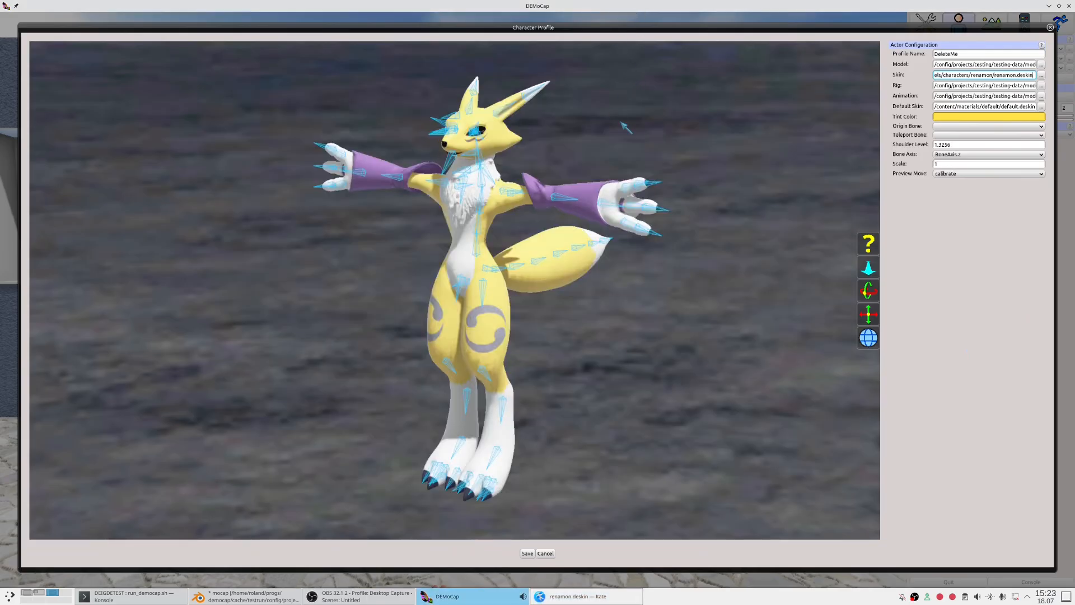
pyautogui.hotkey('alt', 'Tab')
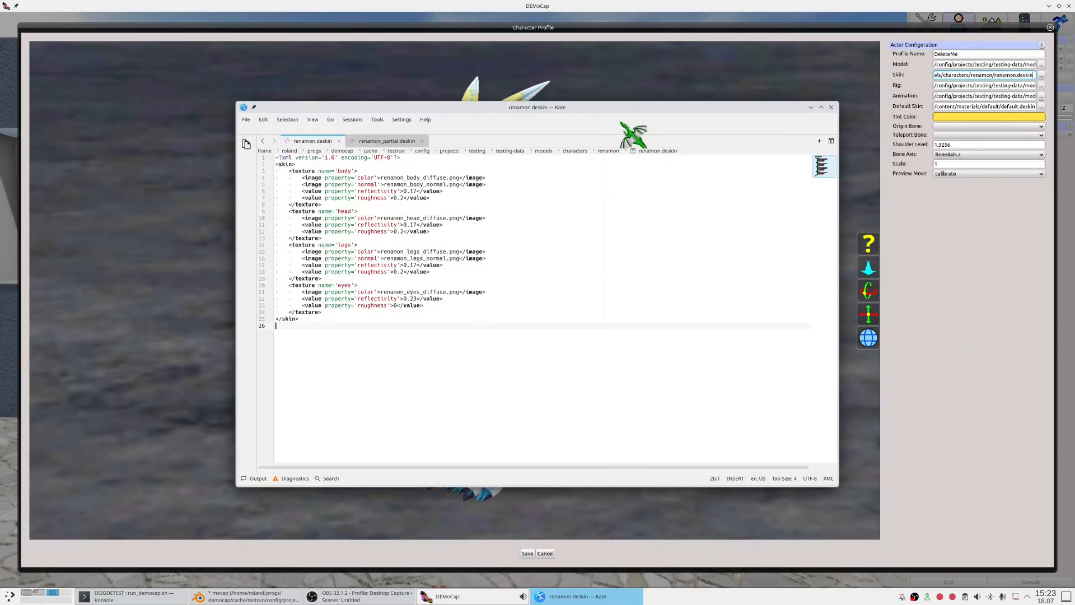
pyautogui.hotkey('alt', 'Tab')
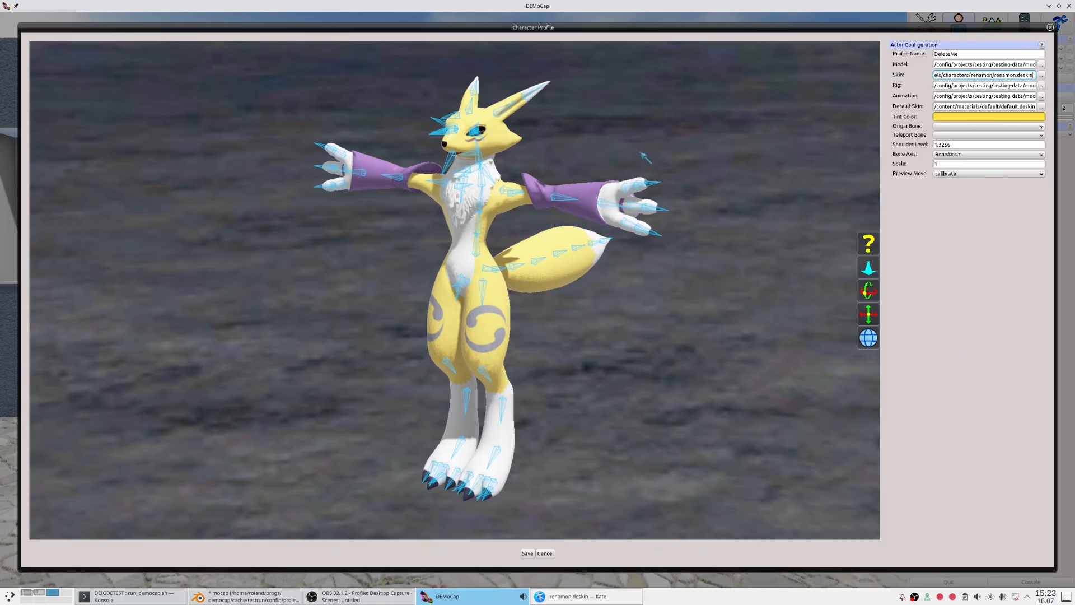
# - Remove the skin path from the character profile so the model uses only the default skin
pyautogui.tripleClick(1008, 77)
pyautogui.rightClick(1011, 79)
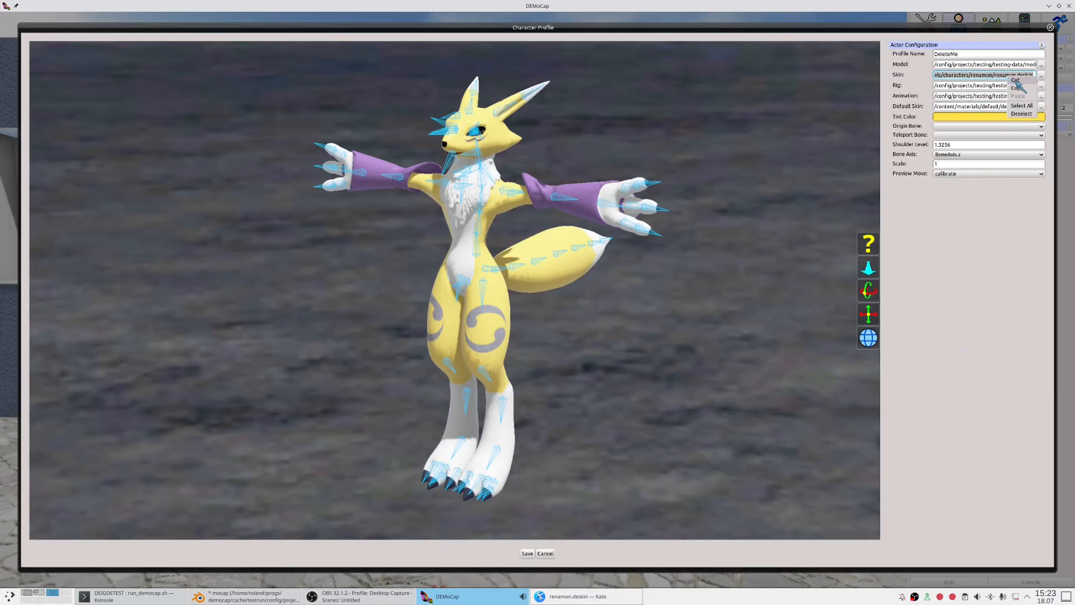
pyautogui.click(1016, 81)
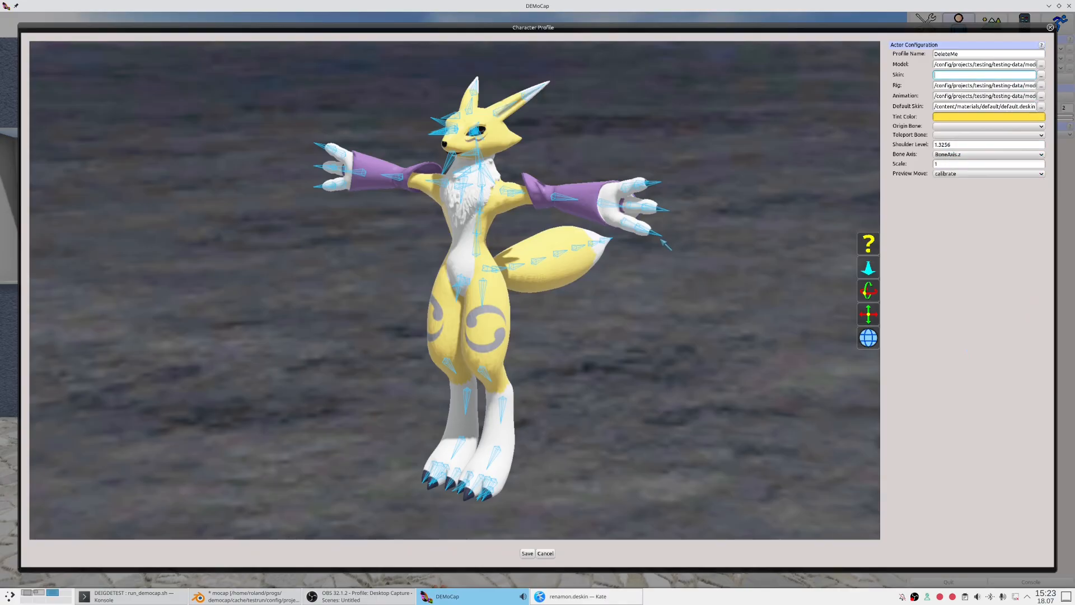
pyautogui.press('Tab')
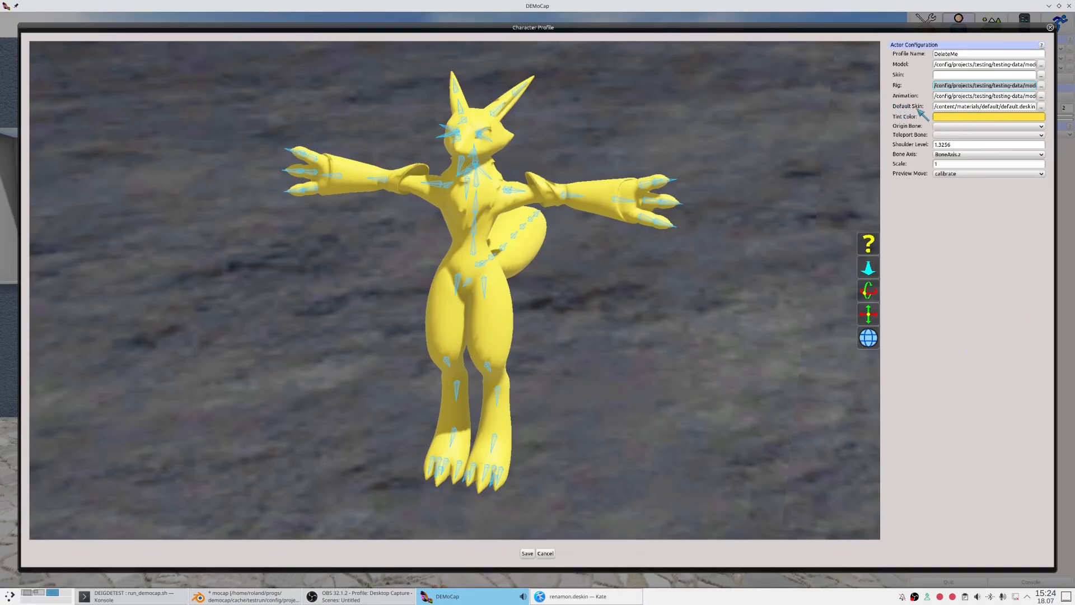
# - Turn the profile's tint color green by lowering its red component to 0
pyautogui.click(975, 119)
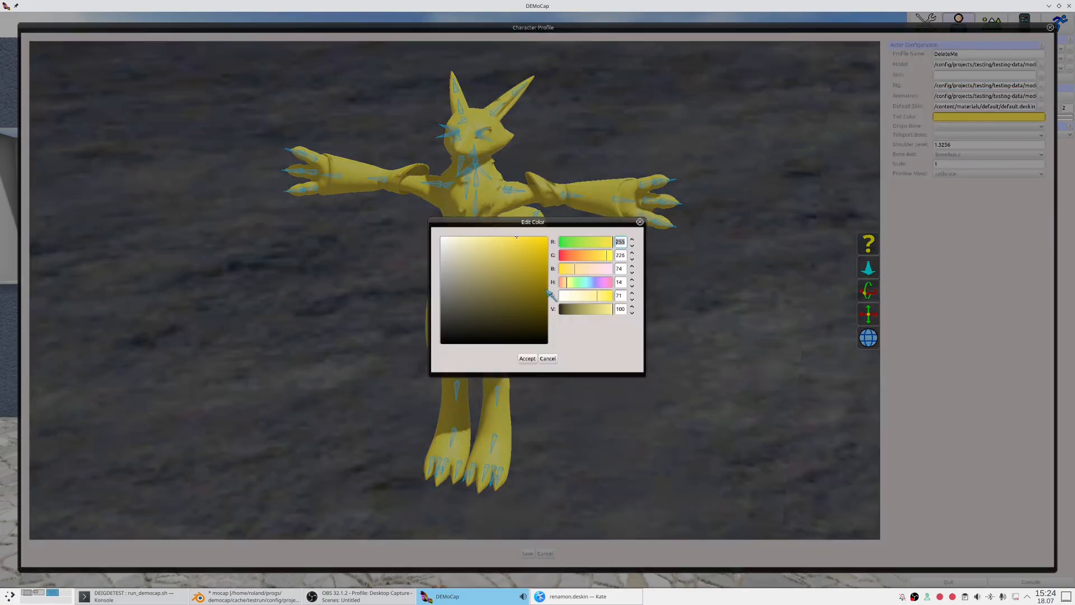
pyautogui.moveTo(610, 243); pyautogui.dragTo(566, 247)
pyautogui.click(527, 358)
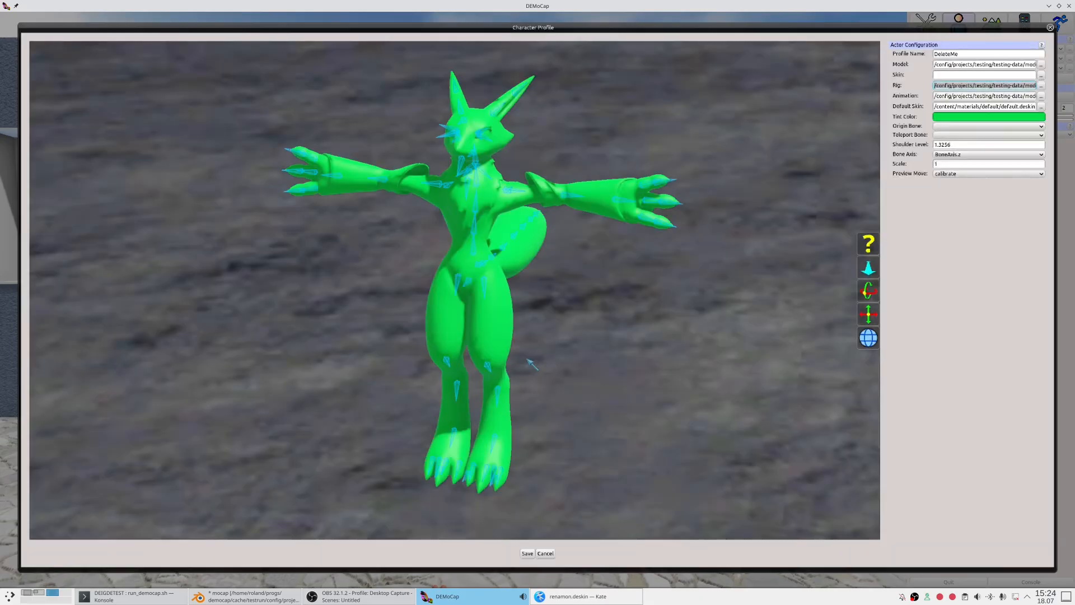
pyautogui.click(957, 119)
pyautogui.click(639, 222)
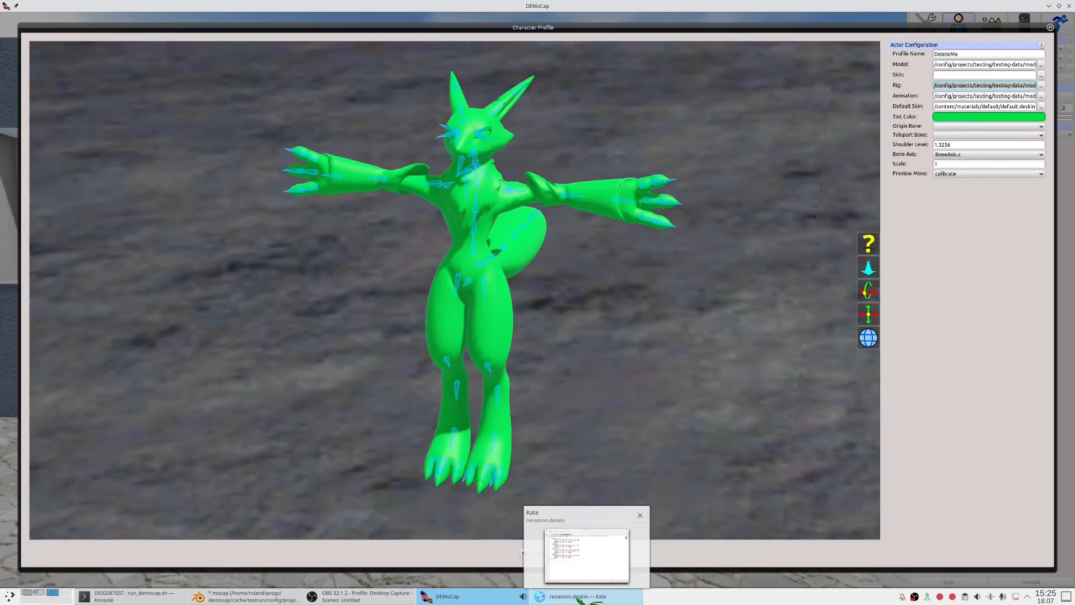
# - Switch to Kate, examine the head and legs textures defined in renamon_partial.deskin, and return to DEMoCap
pyautogui.click(583, 597)
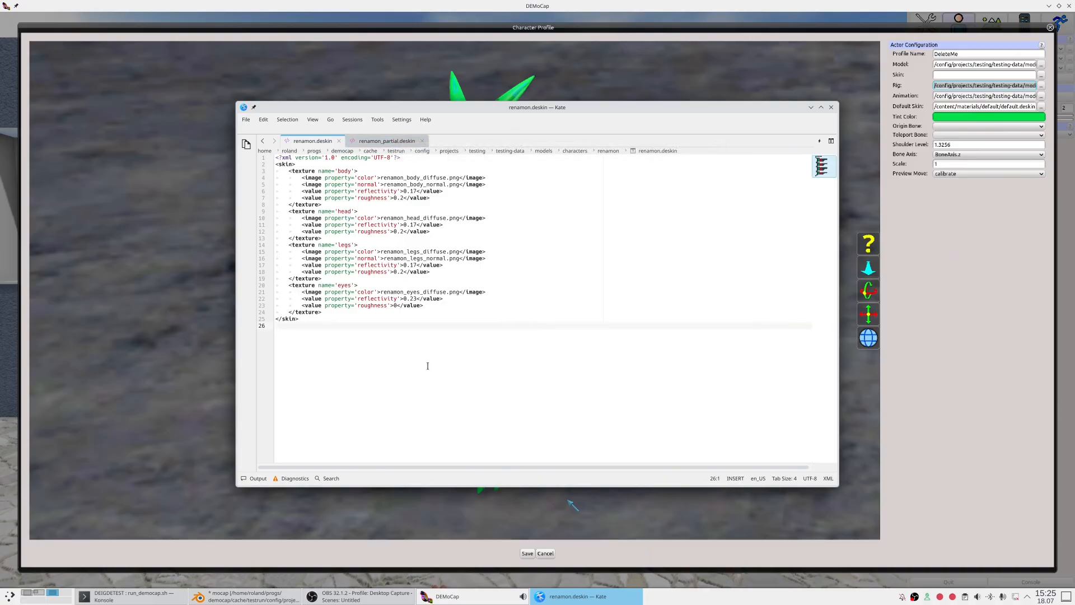
pyautogui.click(390, 141)
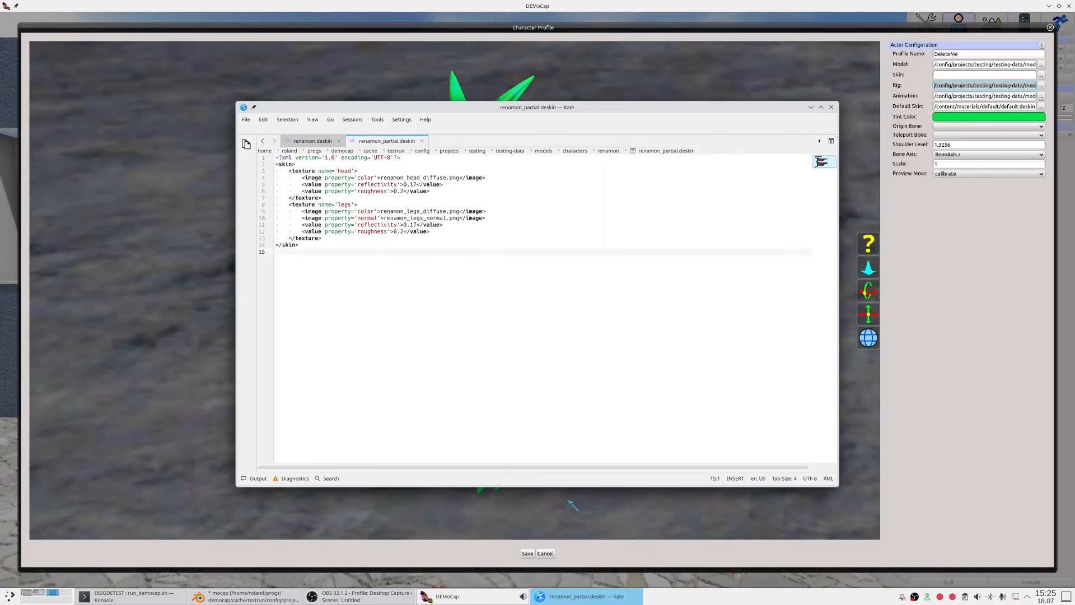
pyautogui.hotkey('alt', 'Tab')
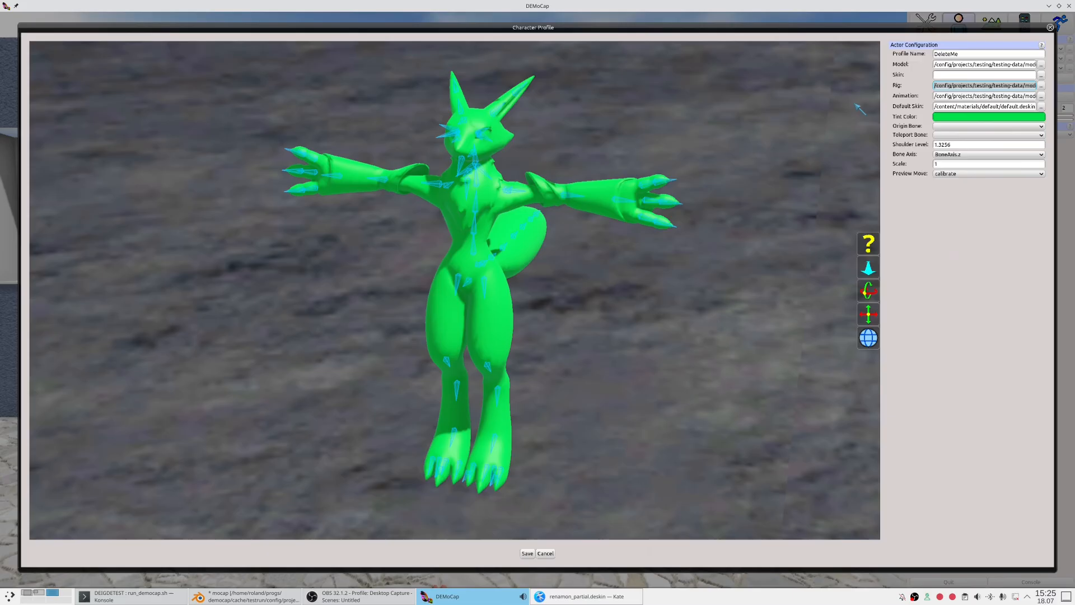
# - Assign renamon_partial.deskin from the renamon folder as the character's skin and inspect the model in the preview
pyautogui.click(1042, 75)
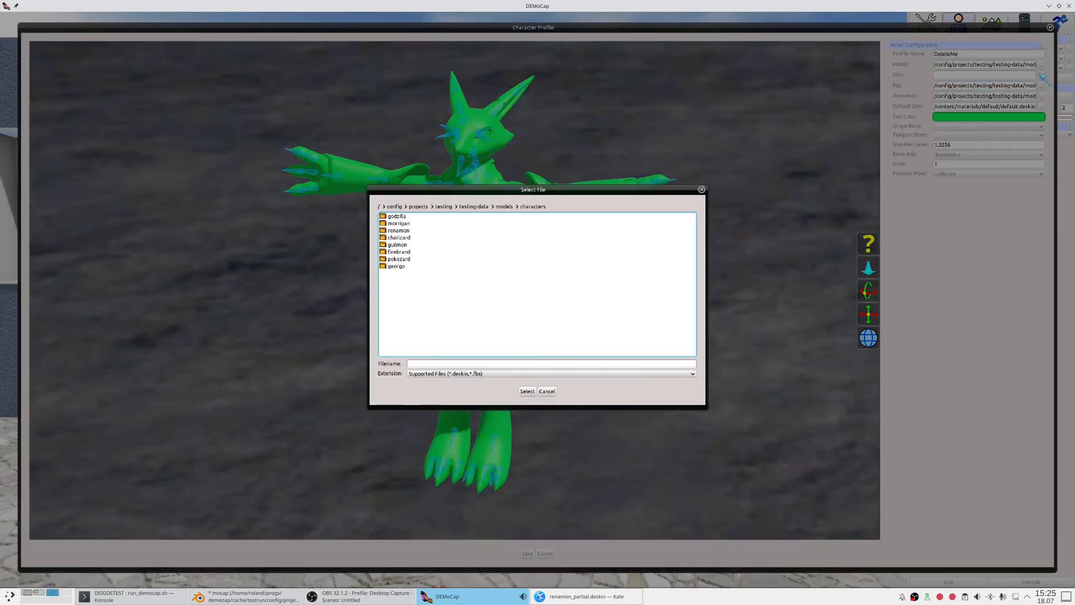
pyautogui.doubleClick(400, 230)
pyautogui.doubleClick(406, 238)
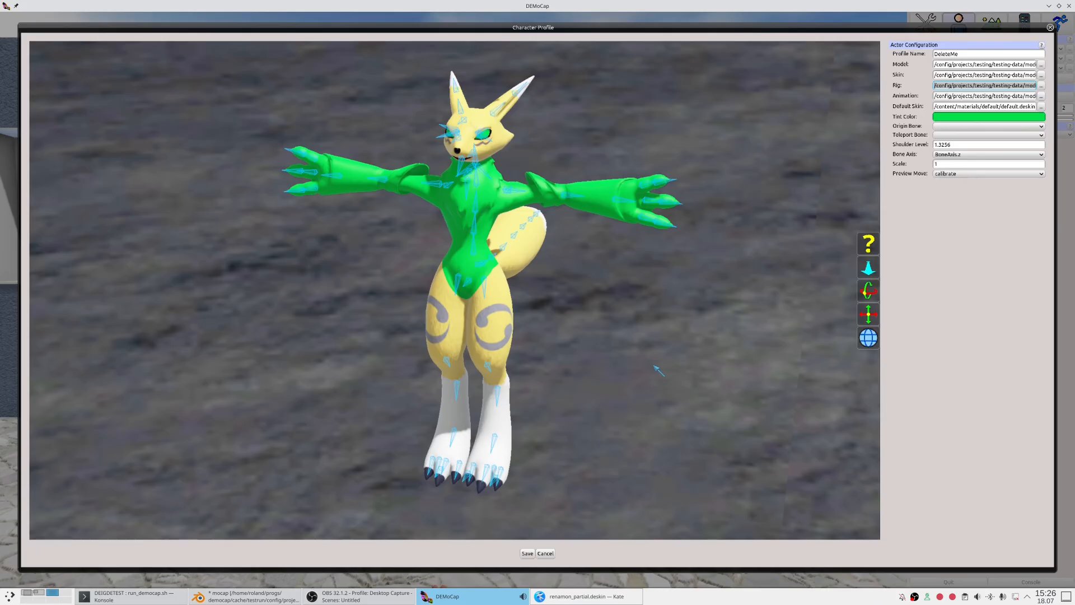
pyautogui.moveTo(652, 365); pyautogui.dragTo(617, 366, button='middle')
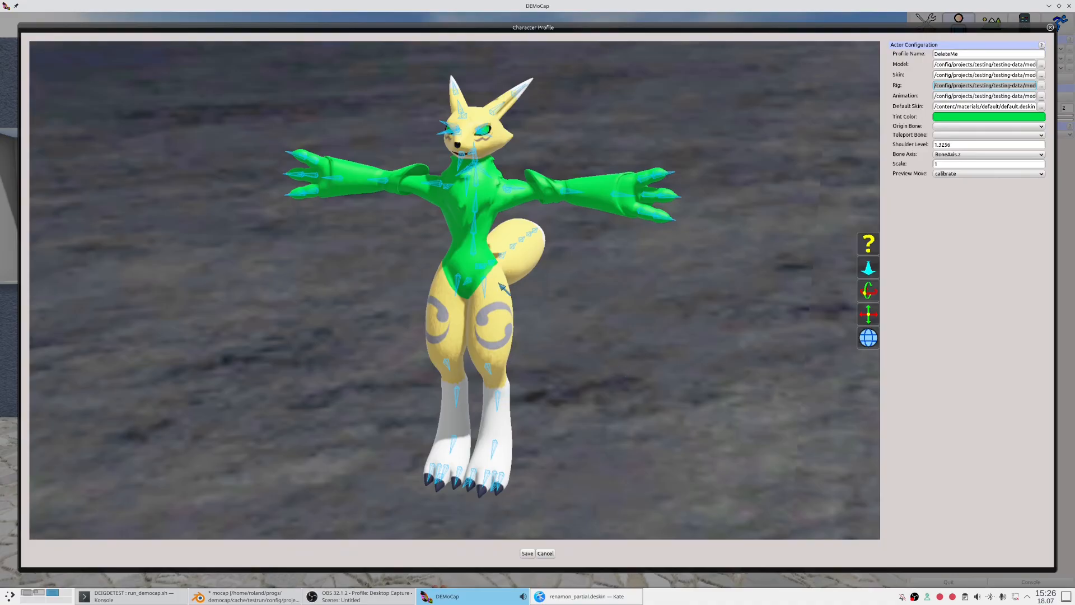
# - Shift the tint color to yellow by raising its red component to 210 and further to 238
pyautogui.click(988, 117)
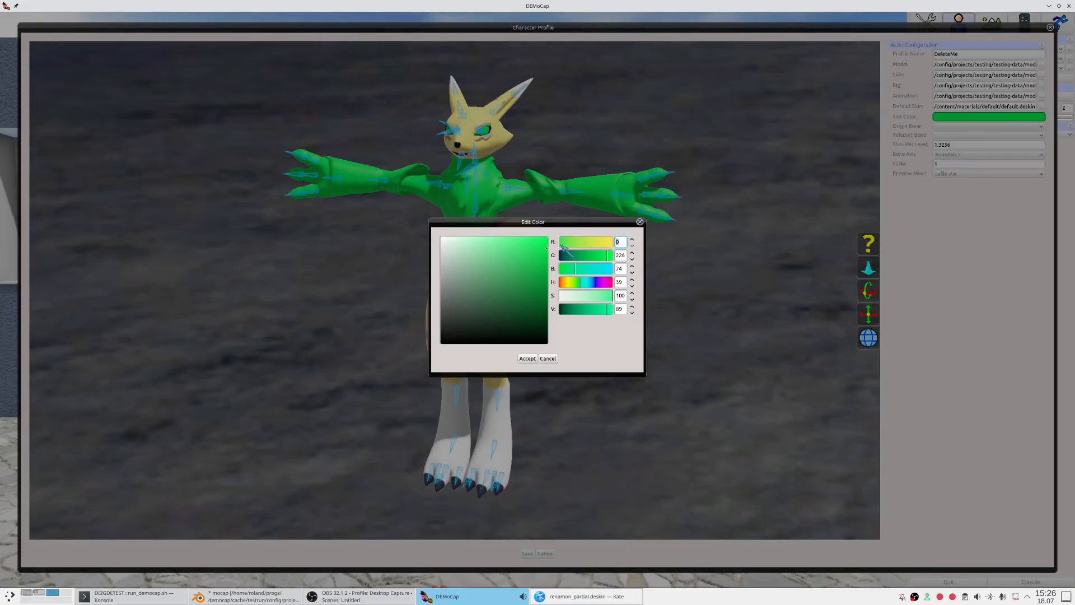
pyautogui.moveTo(561, 246); pyautogui.dragTo(605, 247)
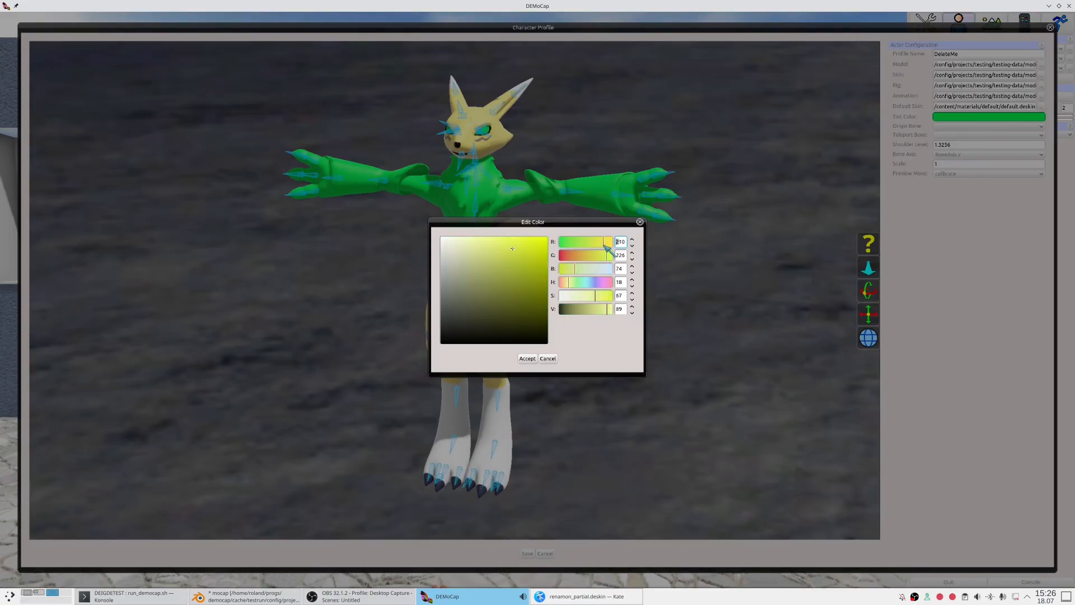
pyautogui.click(527, 359)
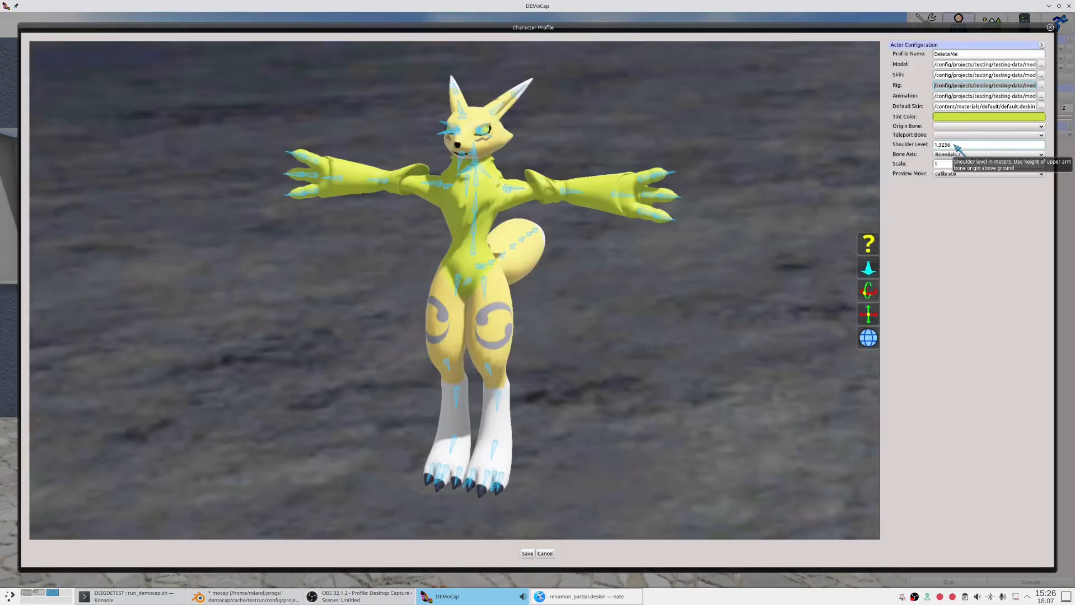
pyautogui.click(974, 119)
pyautogui.moveTo(604, 246); pyautogui.dragTo(609, 247)
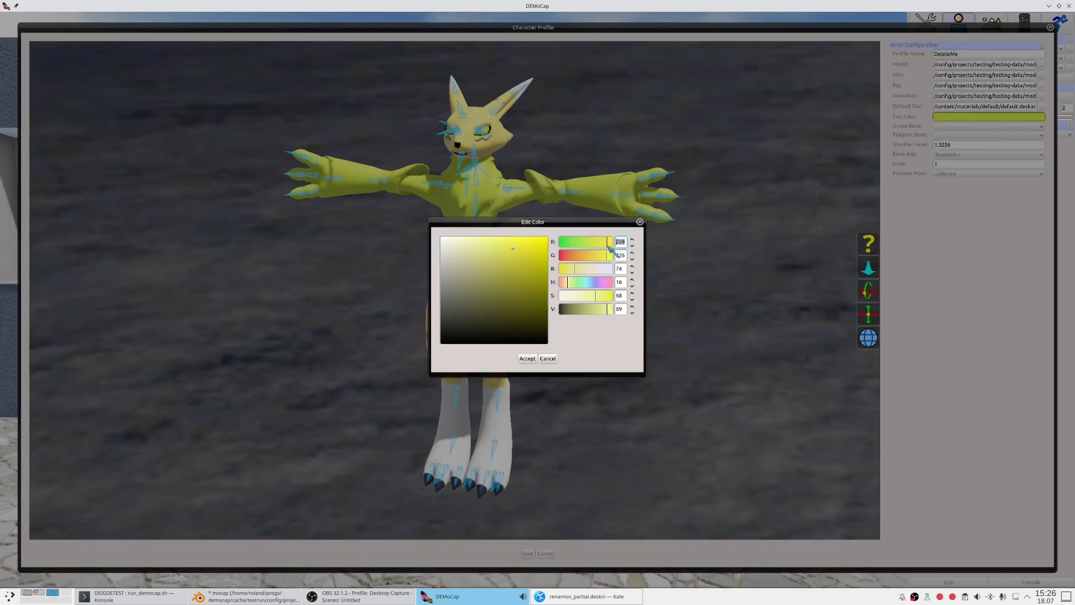
pyautogui.click(527, 358)
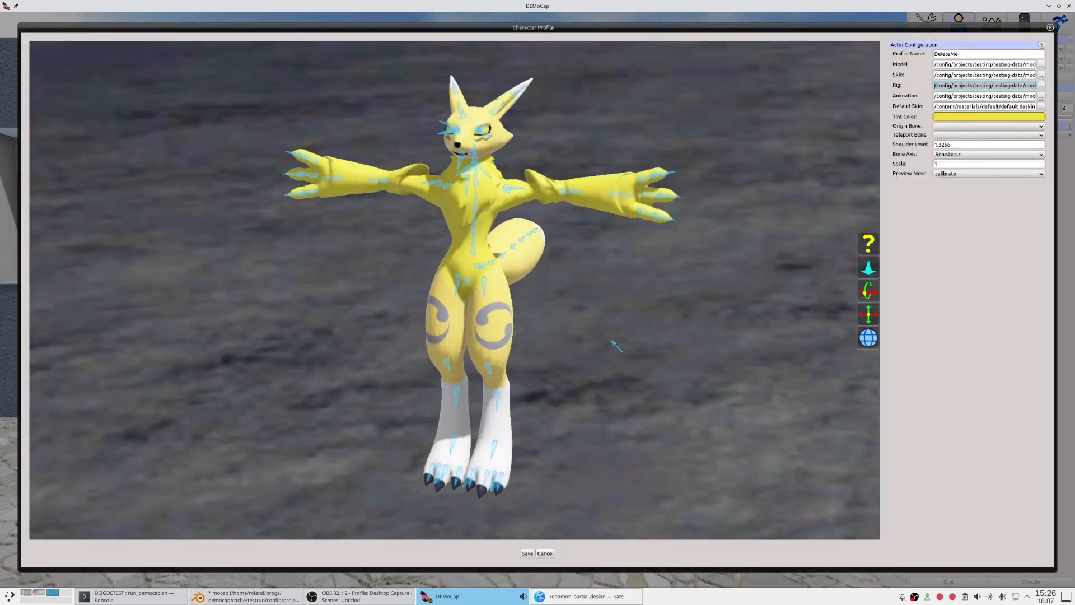
pyautogui.moveTo(684, 285); pyautogui.dragTo(684, 284, button='middle')
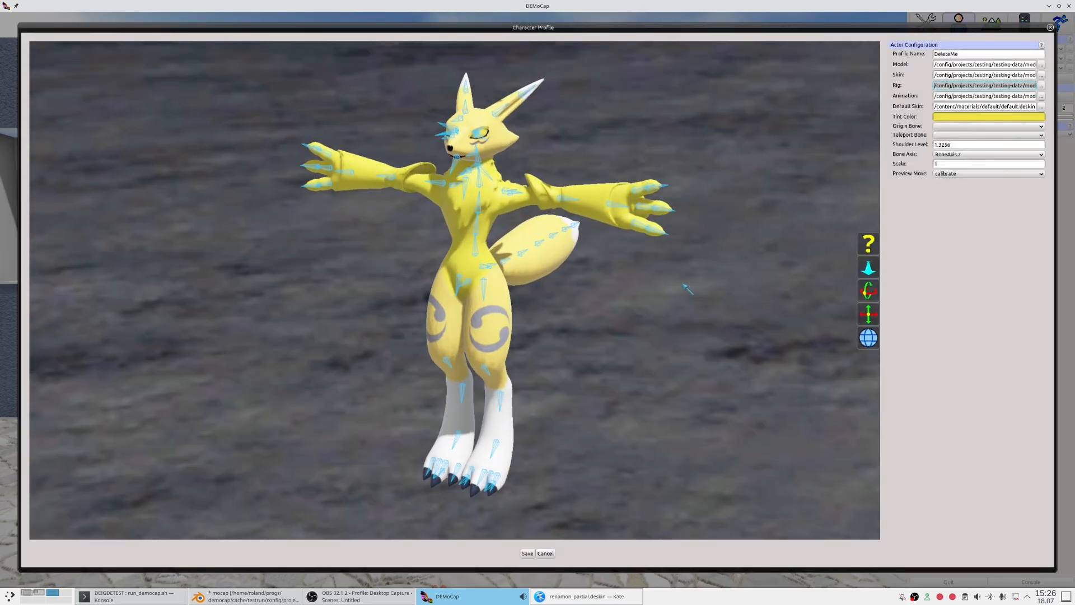
# - Set the tint color's red component to 30 for a green tint and save the character profile
pyautogui.click(1003, 119)
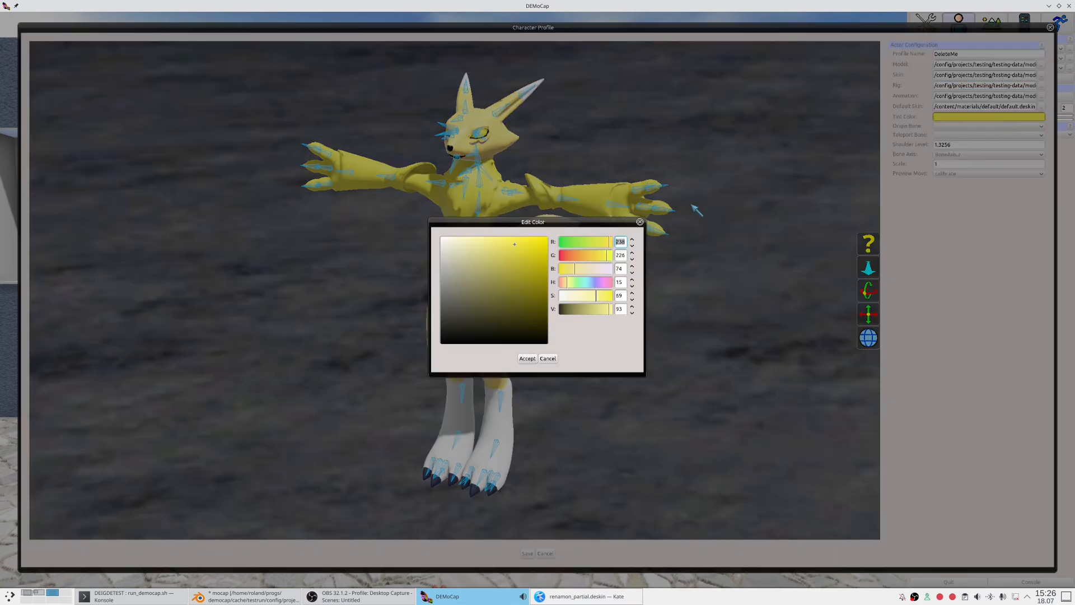
pyautogui.moveTo(610, 242); pyautogui.dragTo(566, 245)
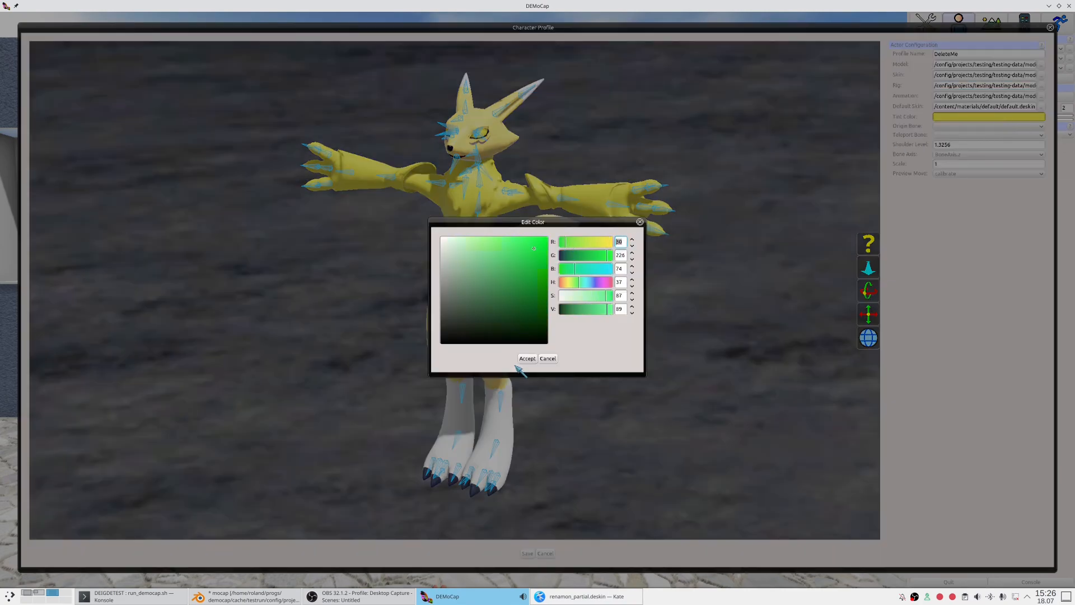
pyautogui.click(531, 359)
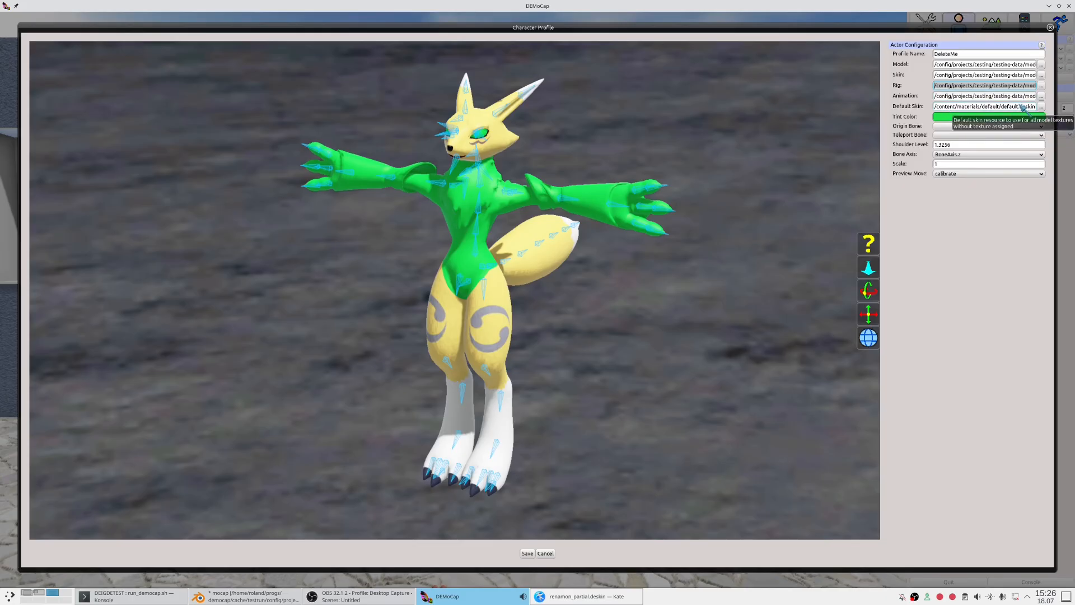
pyautogui.click(527, 554)
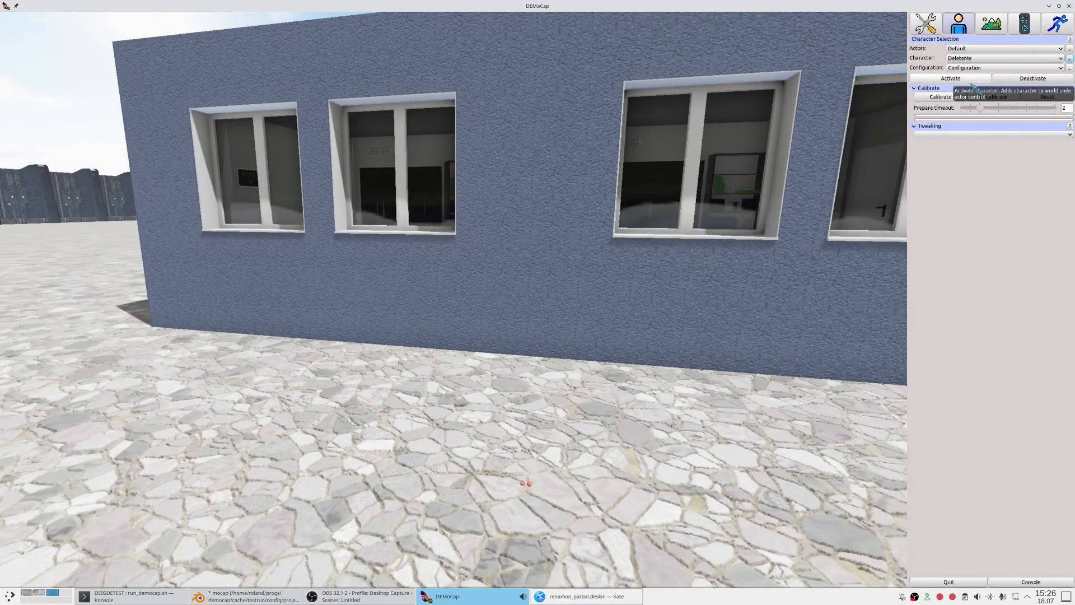
# - Activate the DeleteMe character in the world and bring it into view in front of the building
pyautogui.click(950, 79)
pyautogui.press('d')
pyautogui.moveTo(768, 260); pyautogui.dragTo(662, 287)
pyautogui.press('a')
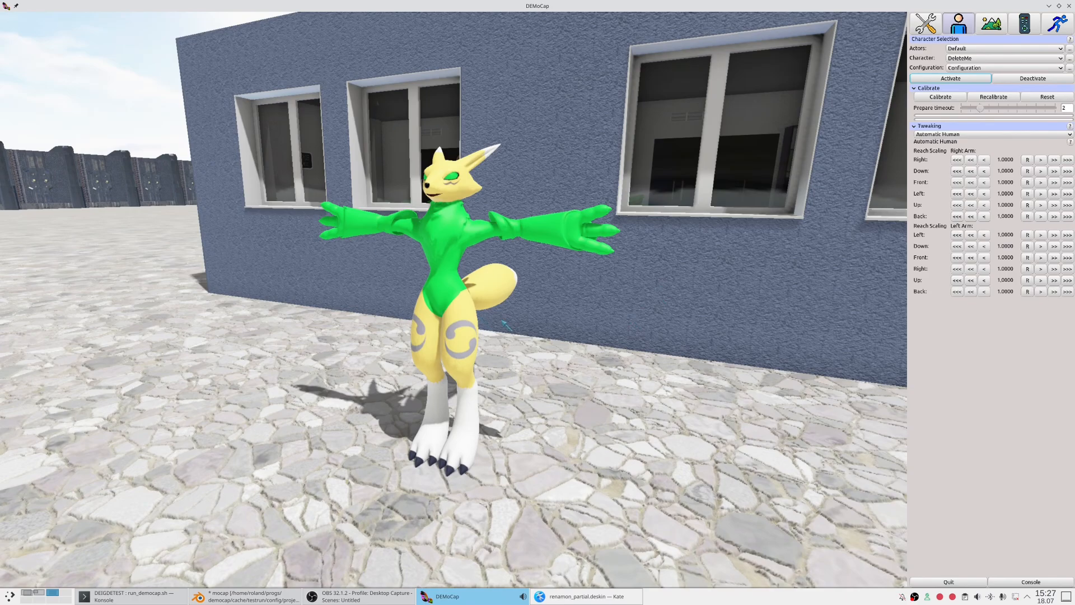
pyautogui.moveTo(536, 336); pyautogui.dragTo(578, 335)
pyautogui.moveTo(502, 368); pyautogui.dragTo(529, 384)
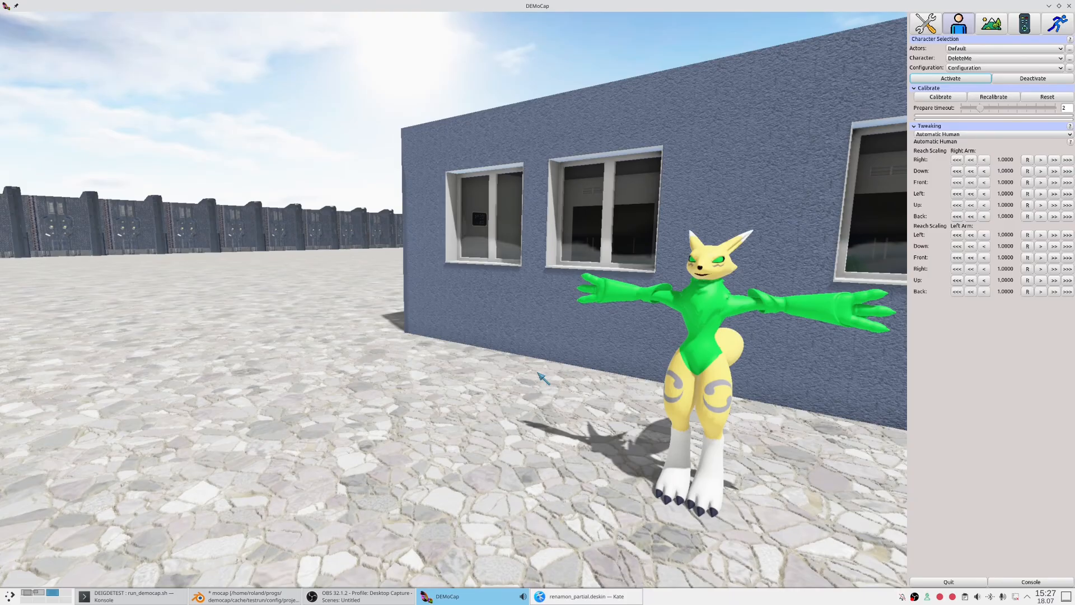
pyautogui.moveTo(568, 386)
pyautogui.mouseDown()
pyautogui.moveTo(516, 377)
pyautogui.moveTo(571, 389)
pyautogui.mouseUp()
# - Select the blue facade building in the scene and copy its model path, /content/models/objects/facade/facade.demodel
pyautogui.click(702, 253)
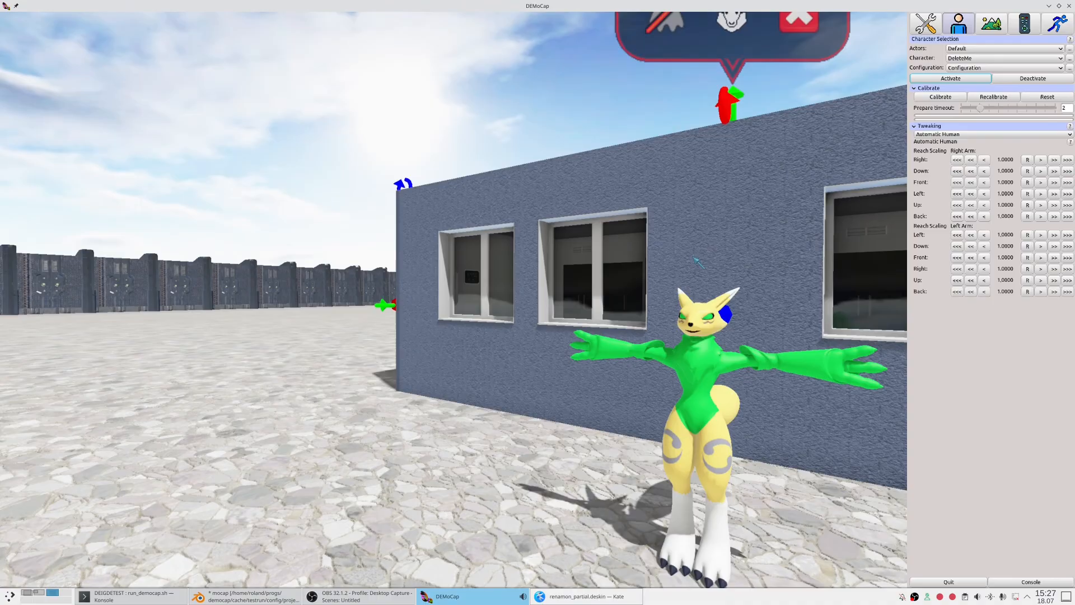
pyautogui.click(991, 25)
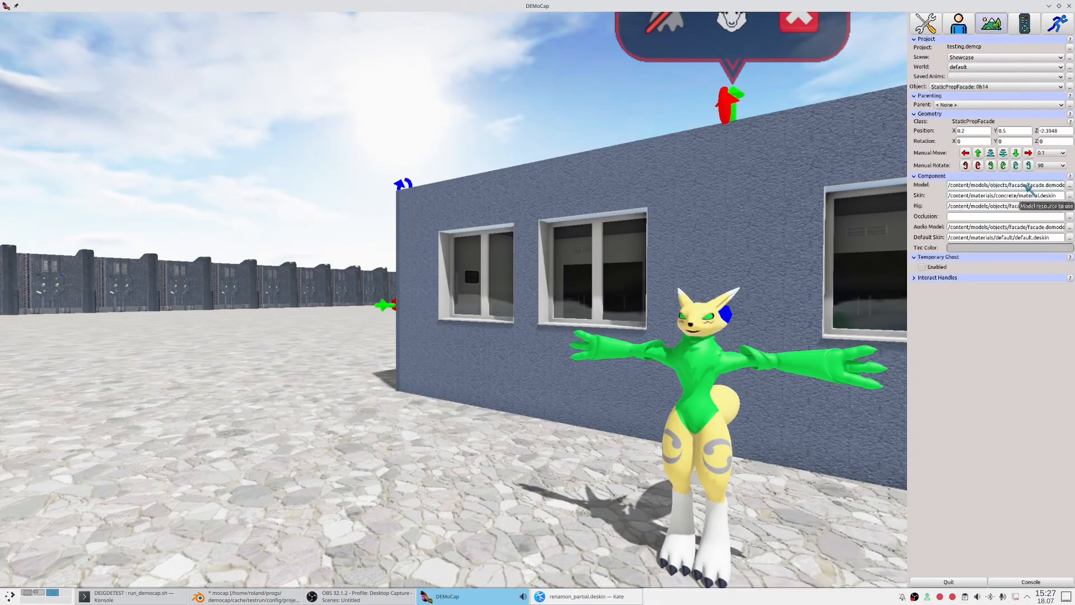
pyautogui.rightClick(1029, 188)
pyautogui.click(1036, 217)
pyautogui.rightClick(1017, 187)
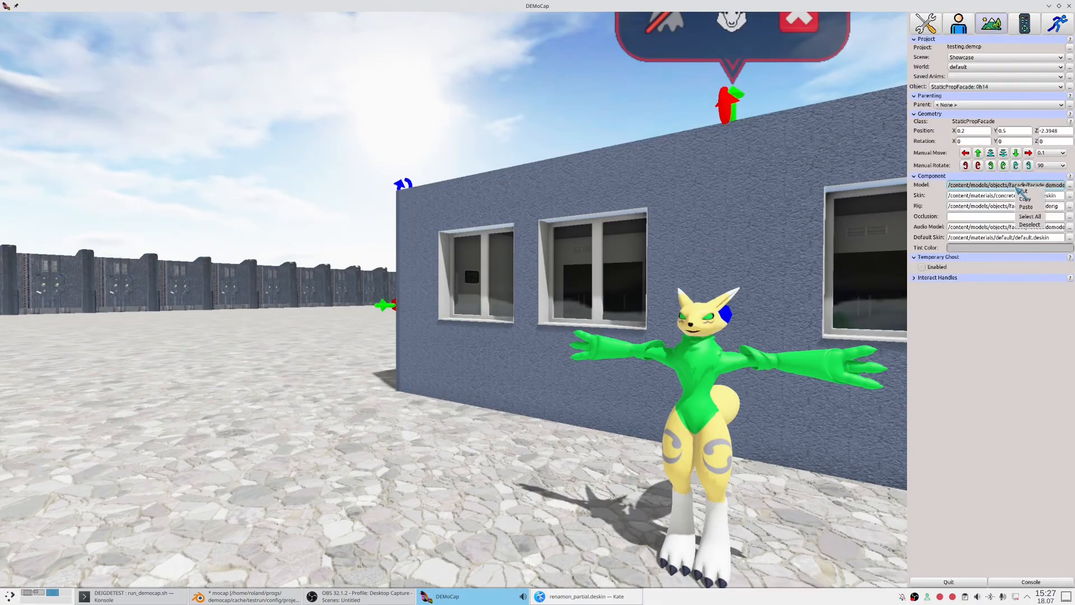
pyautogui.click(1025, 199)
# - Add a new scene object of class StaticProp to the world
pyautogui.moveTo(403, 382); pyautogui.dragTo(463, 353)
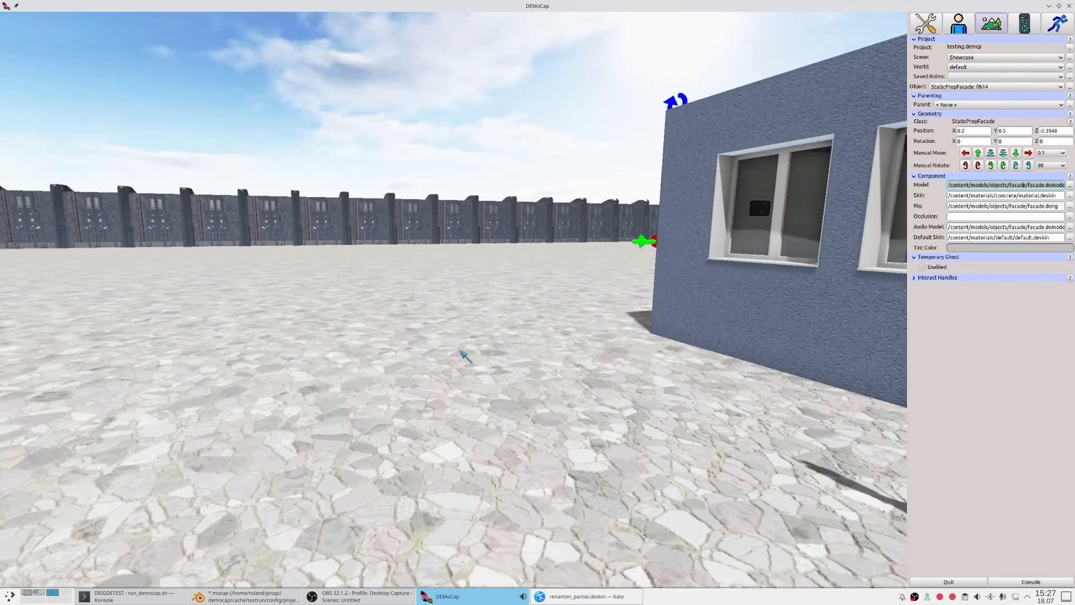
pyautogui.click(1070, 87)
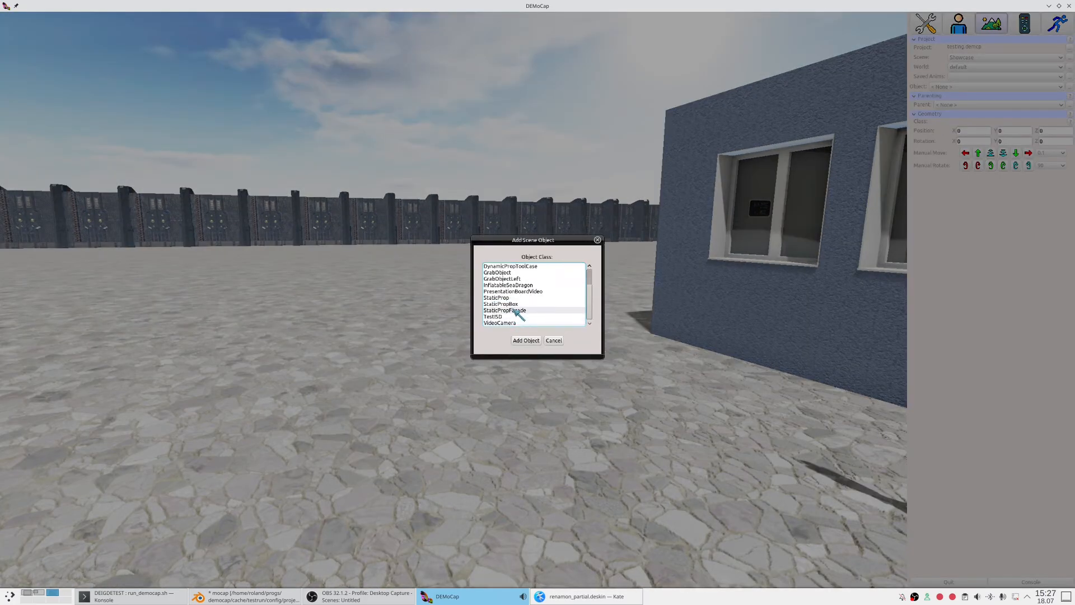
pyautogui.click(499, 297)
pyautogui.click(527, 340)
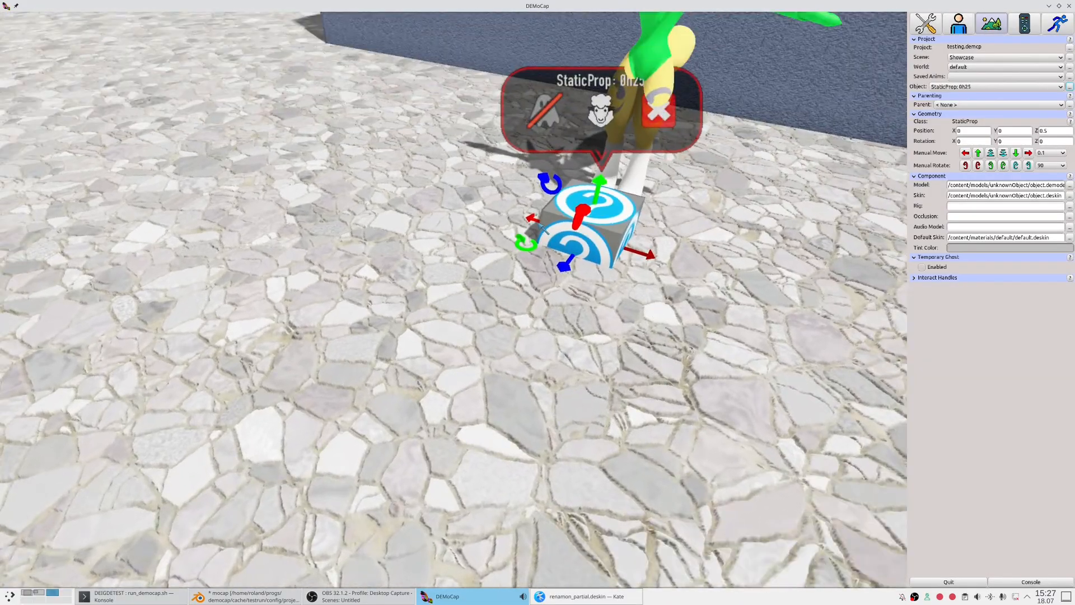
# - Move the new prop to about X 3.45, Y 1.02, Z 1.78 and rotate it about 110 degrees around Y
pyautogui.moveTo(541, 226); pyautogui.dragTo(202, 107)
pyautogui.moveTo(202, 106); pyautogui.dragTo(671, 310, button='right')
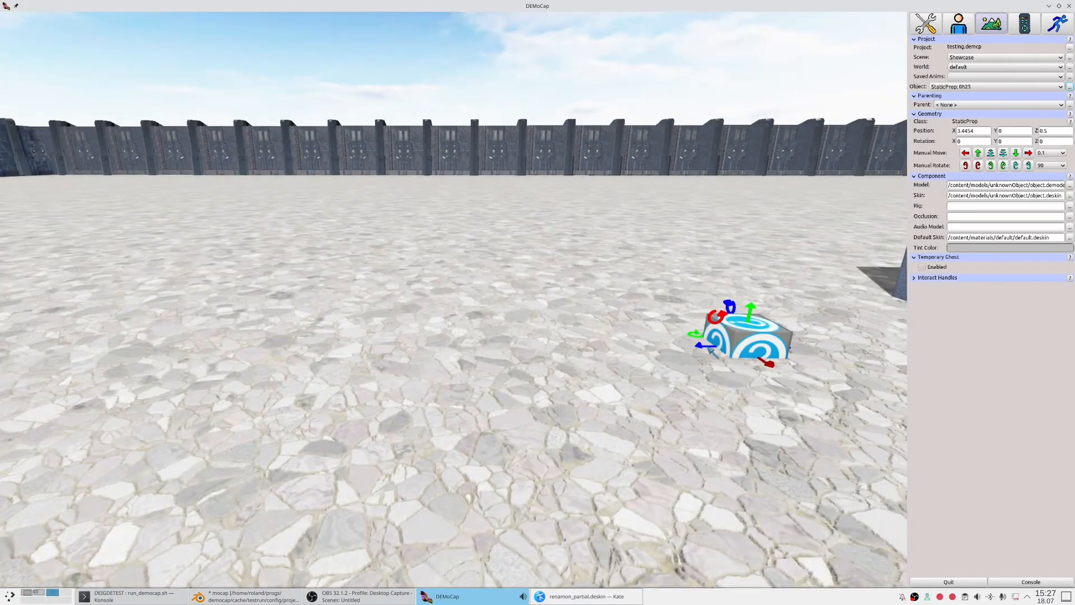
pyautogui.moveTo(700, 345); pyautogui.dragTo(571, 343)
pyautogui.moveTo(621, 292); pyautogui.dragTo(628, 206)
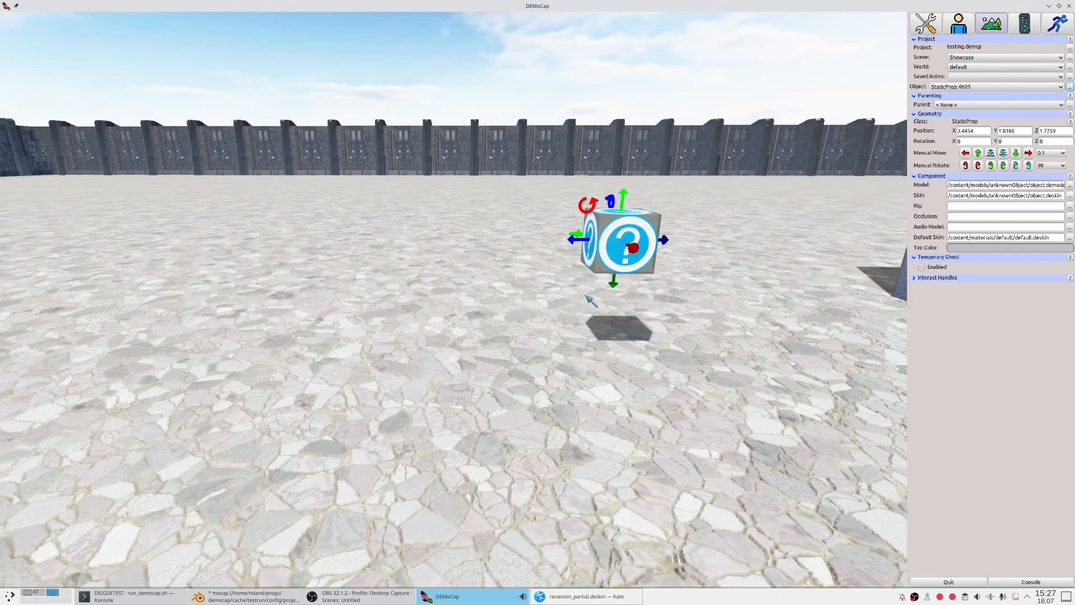
pyautogui.moveTo(629, 206); pyautogui.dragTo(475, 188, button='right')
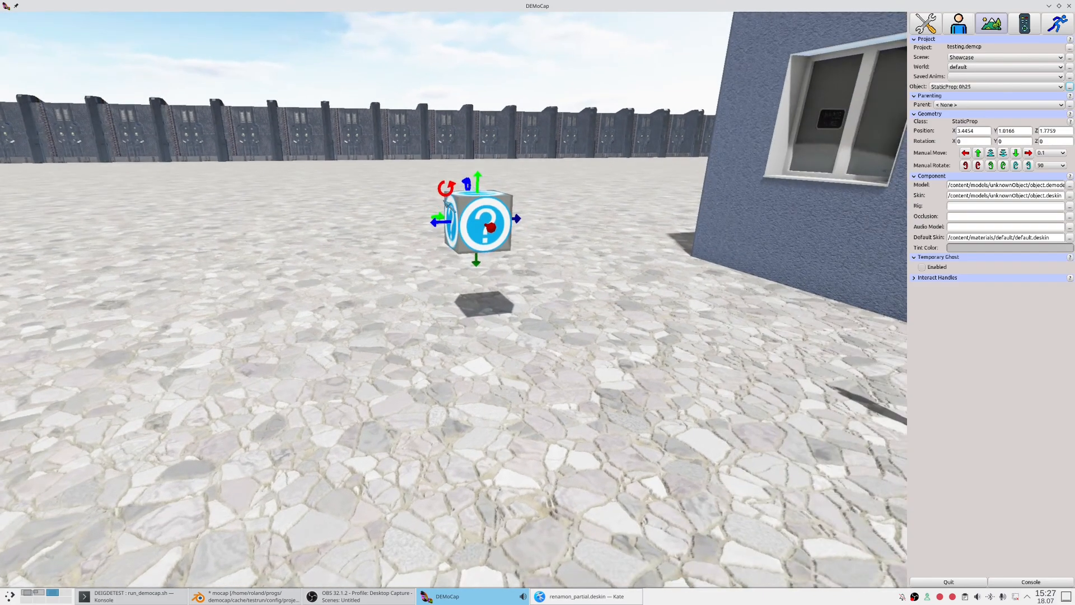
pyautogui.moveTo(443, 218); pyautogui.dragTo(431, 264)
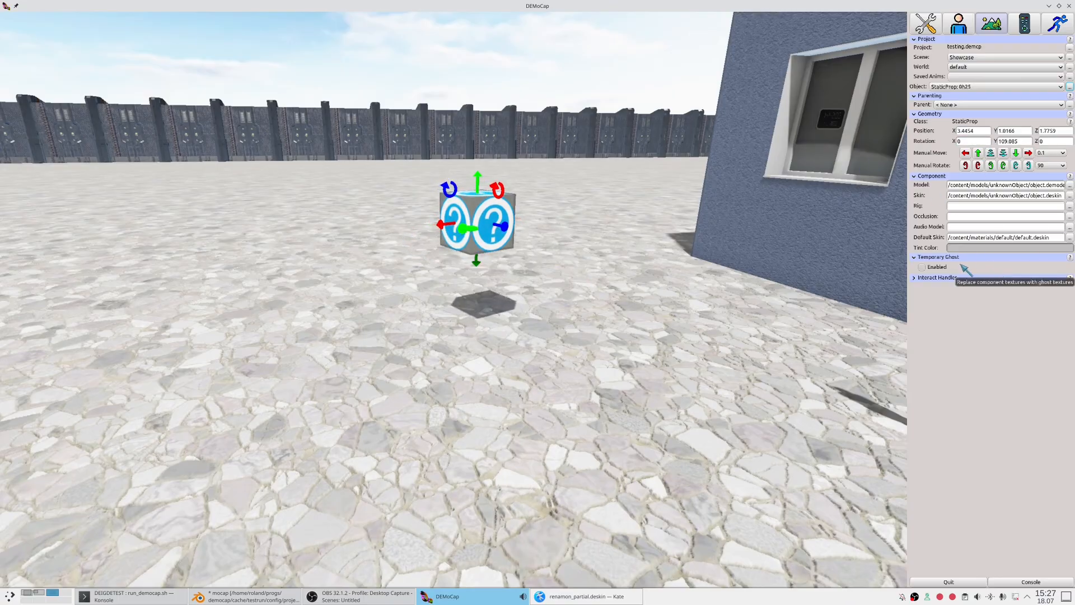
# - Replace the prop's model with the copied facade.demodel path and reposition the prop at about X 5.5, Z 2.5
pyautogui.tripleClick(1026, 186)
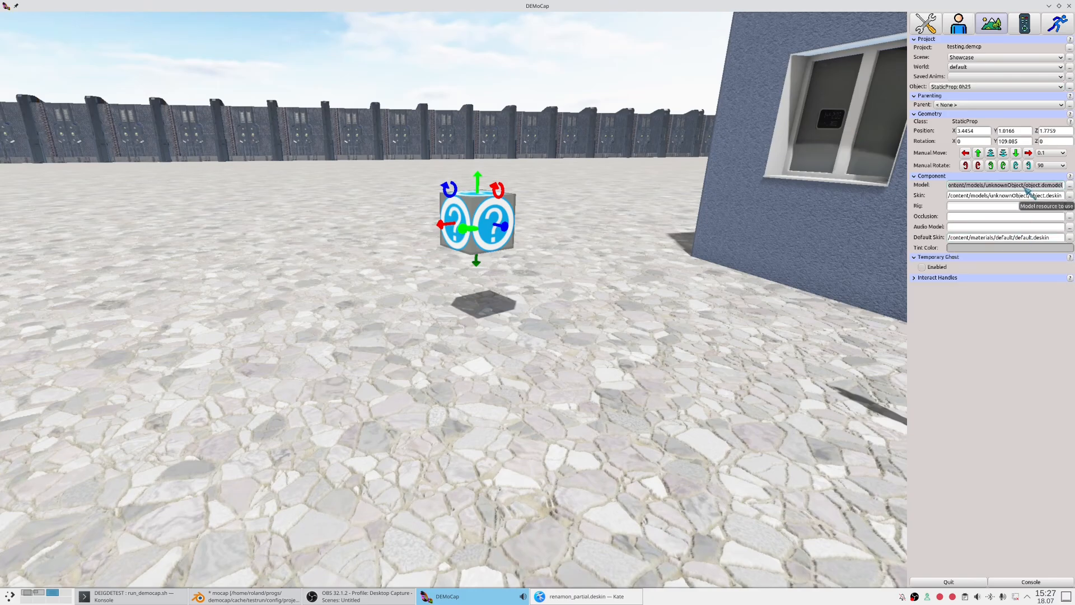
pyautogui.hotkey('ctrl', 'v')
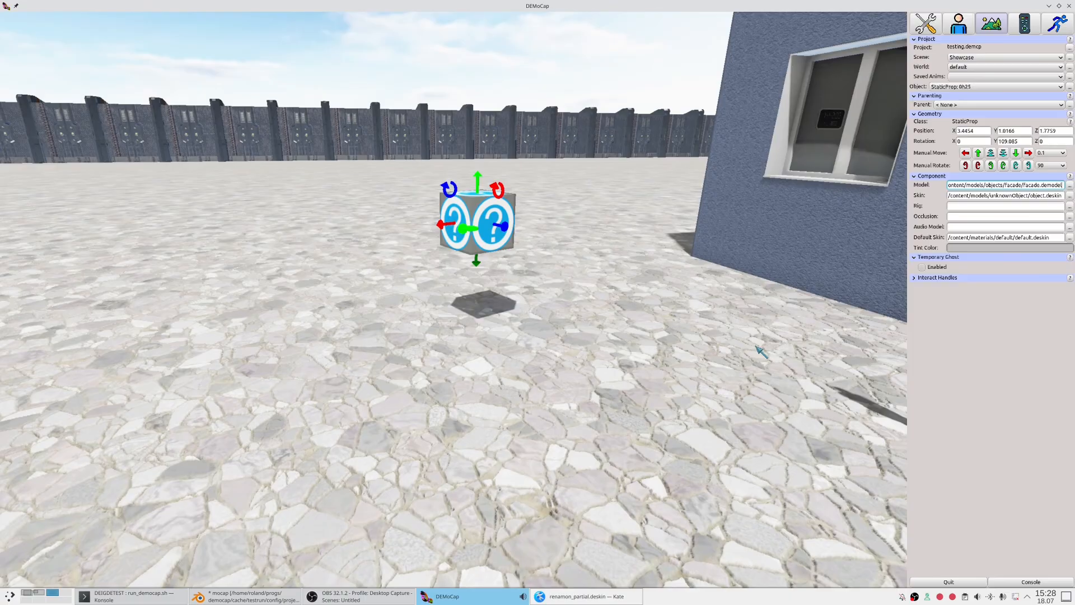
pyautogui.press('Tab')
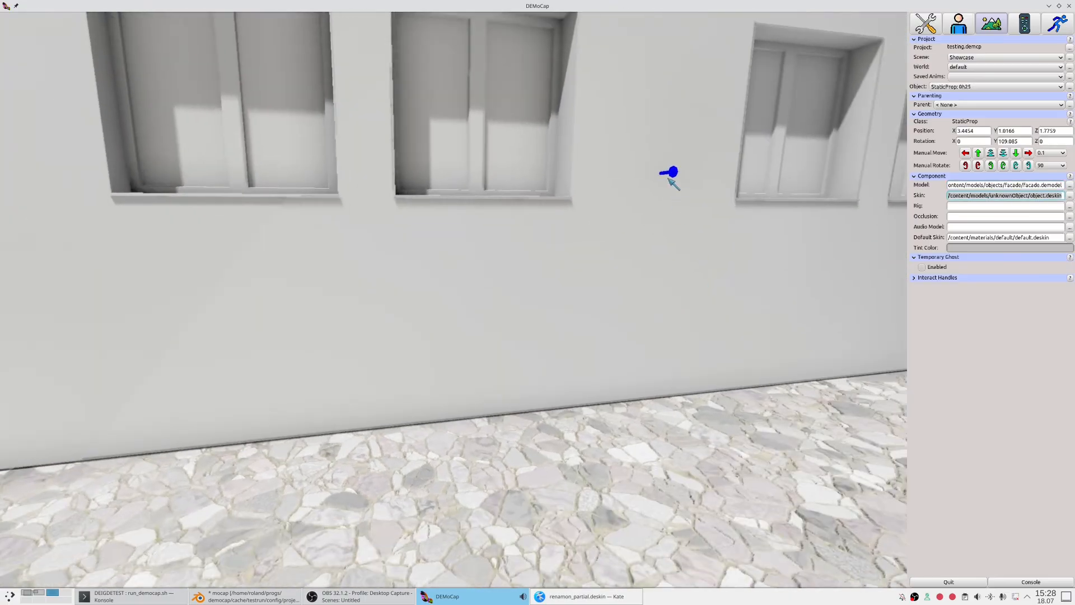
pyautogui.moveTo(673, 172); pyautogui.dragTo(548, 190)
pyautogui.moveTo(552, 191); pyautogui.dragTo(693, 342, button='right')
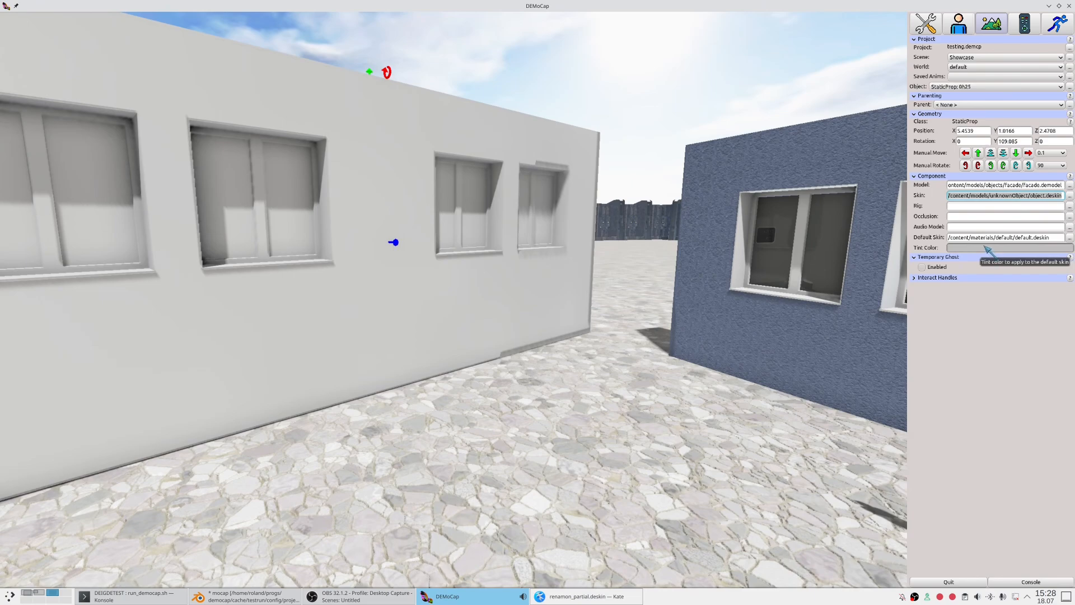
pyautogui.click(1040, 195)
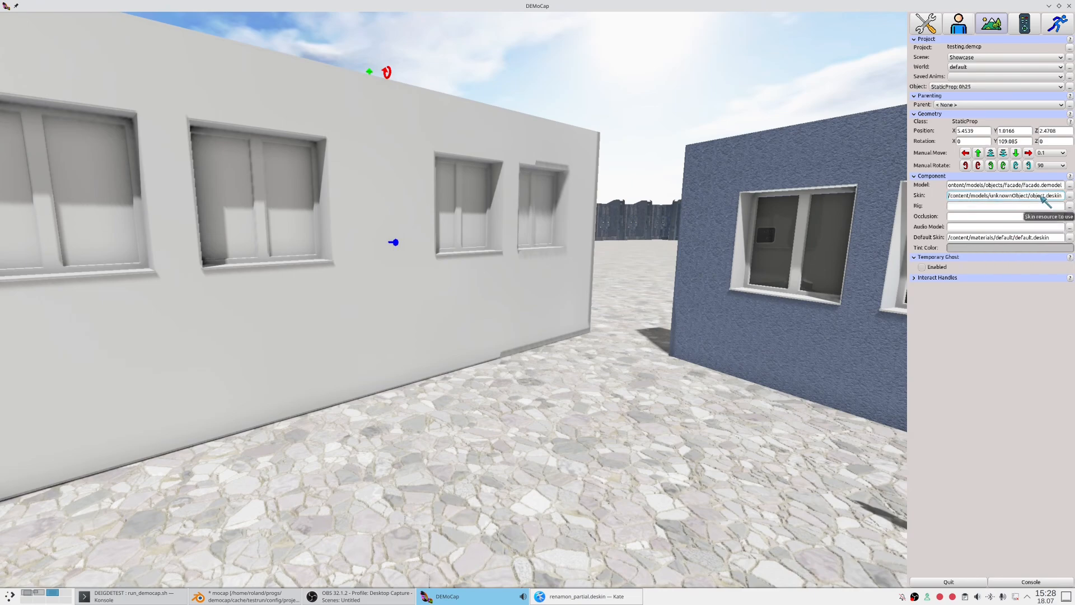
pyautogui.tripleClick(1040, 195)
pyautogui.press('Tab')
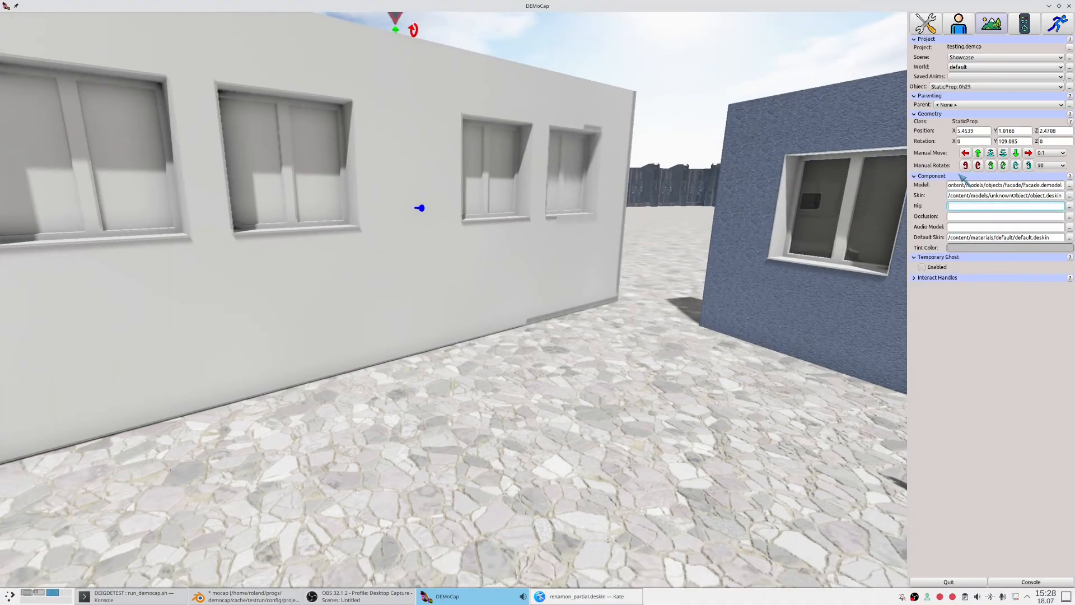
# - Change the prop's tint color to a dark purple with red 54, green 19 and blue 66
pyautogui.click(1006, 248)
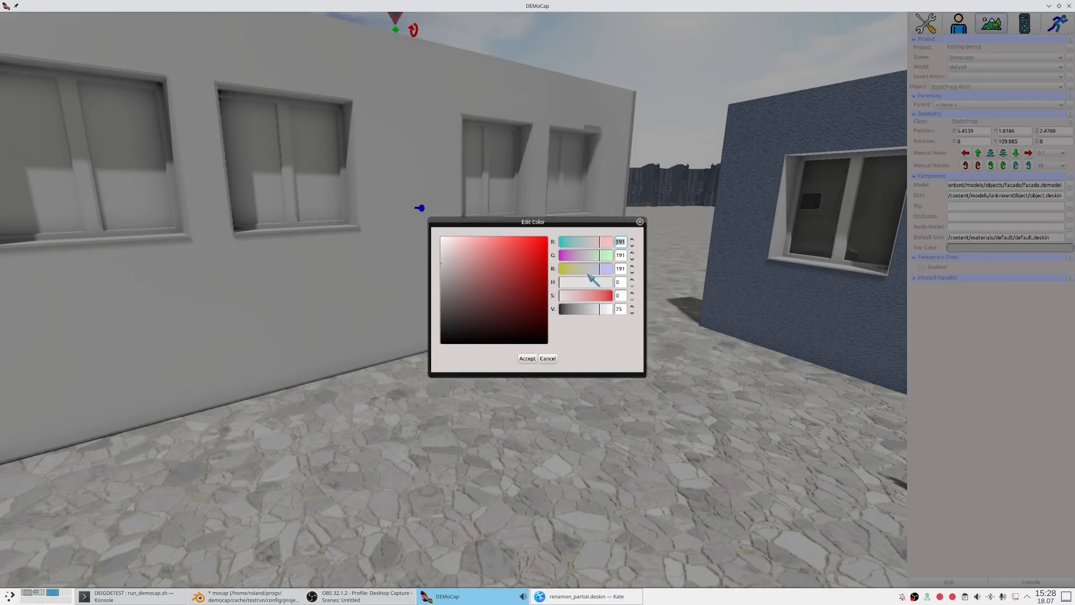
pyautogui.moveTo(599, 243); pyautogui.dragTo(582, 245)
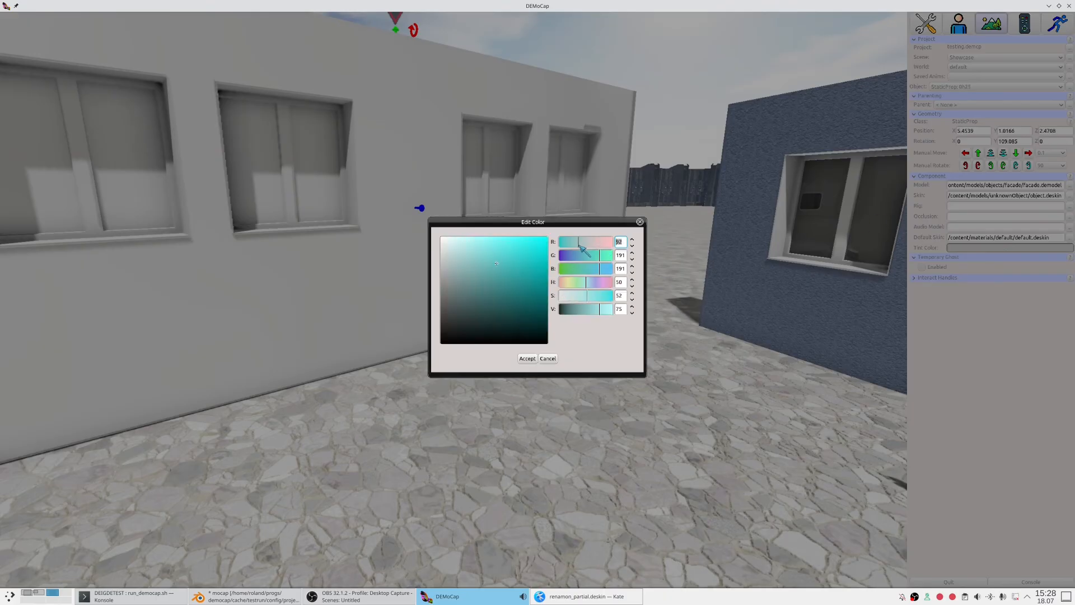
pyautogui.moveTo(587, 285)
pyautogui.mouseDown()
pyautogui.moveTo(577, 287)
pyautogui.moveTo(602, 286)
pyautogui.mouseUp()
pyautogui.click(503, 293)
pyautogui.moveTo(504, 292); pyautogui.dragTo(516, 312)
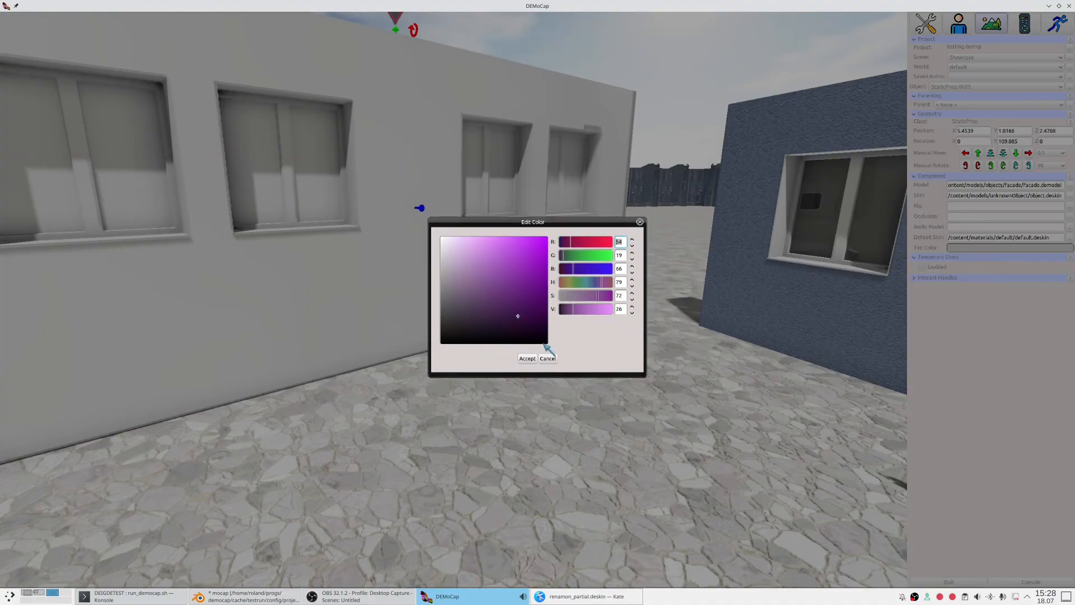
pyautogui.click(525, 358)
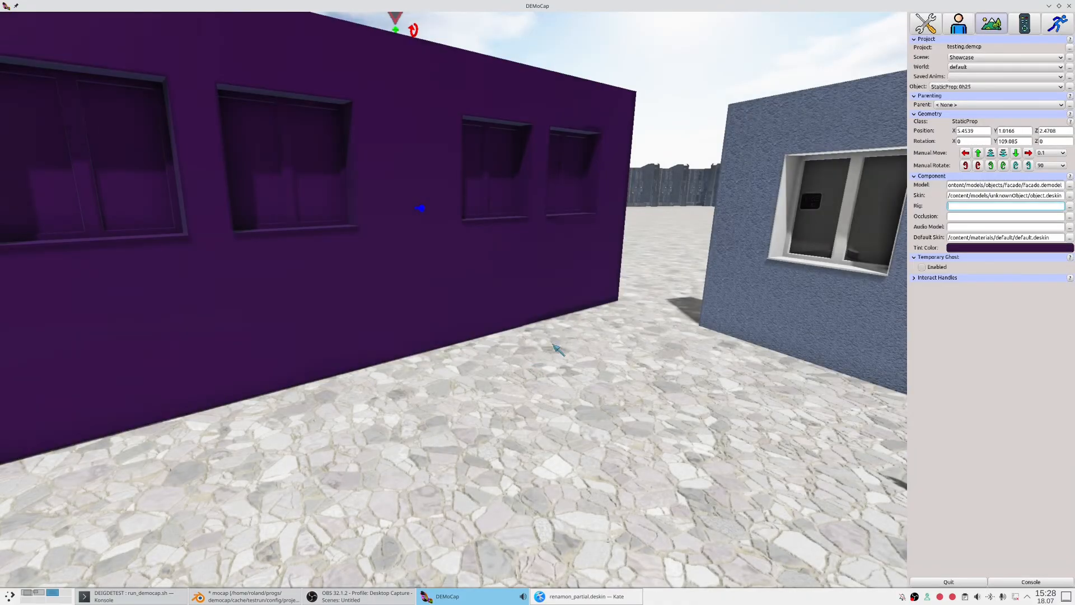
# - Lighten the prop's tint color to a medium purple with red 134, green 81 and blue 153
pyautogui.click(1013, 247)
pyautogui.moveTo(528, 314); pyautogui.dragTo(491, 279)
pyautogui.click(527, 358)
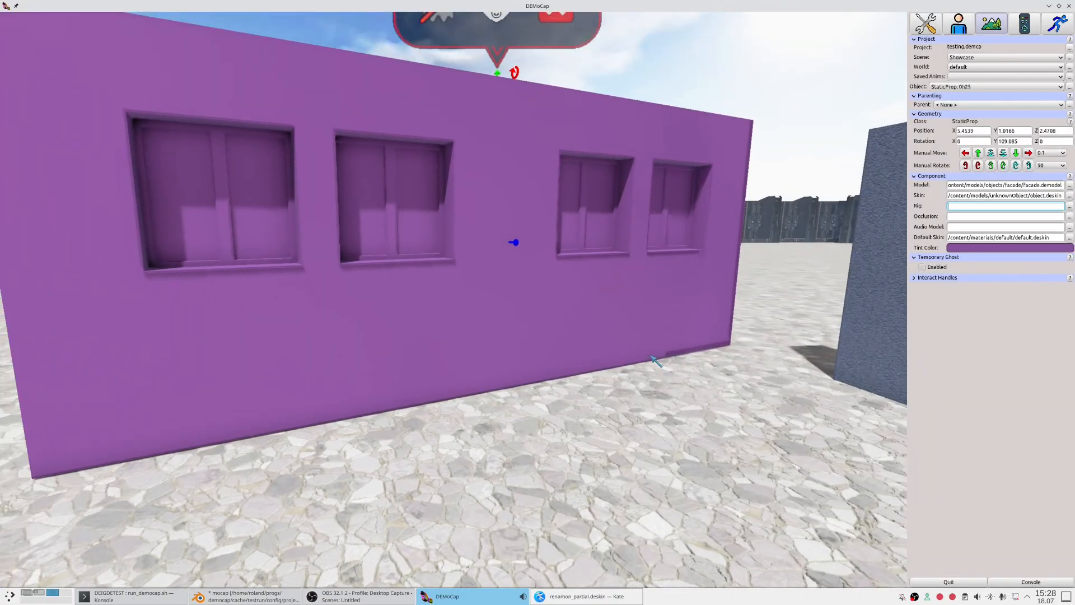
# - Shift the hue of the prop's tint color to 37 for a green facade
pyautogui.click(1002, 248)
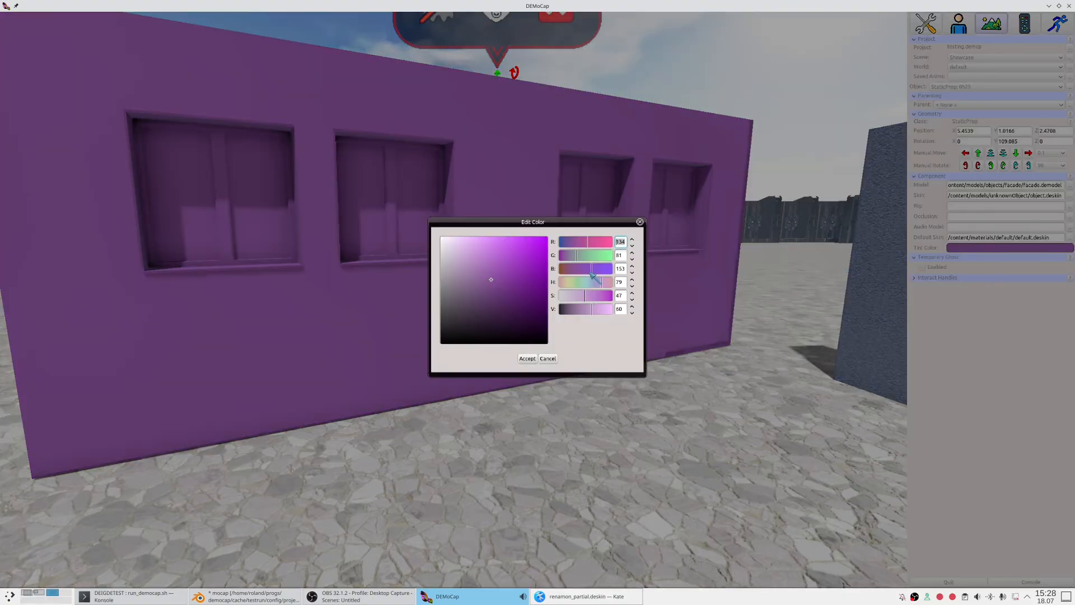
pyautogui.moveTo(602, 284); pyautogui.dragTo(577, 285)
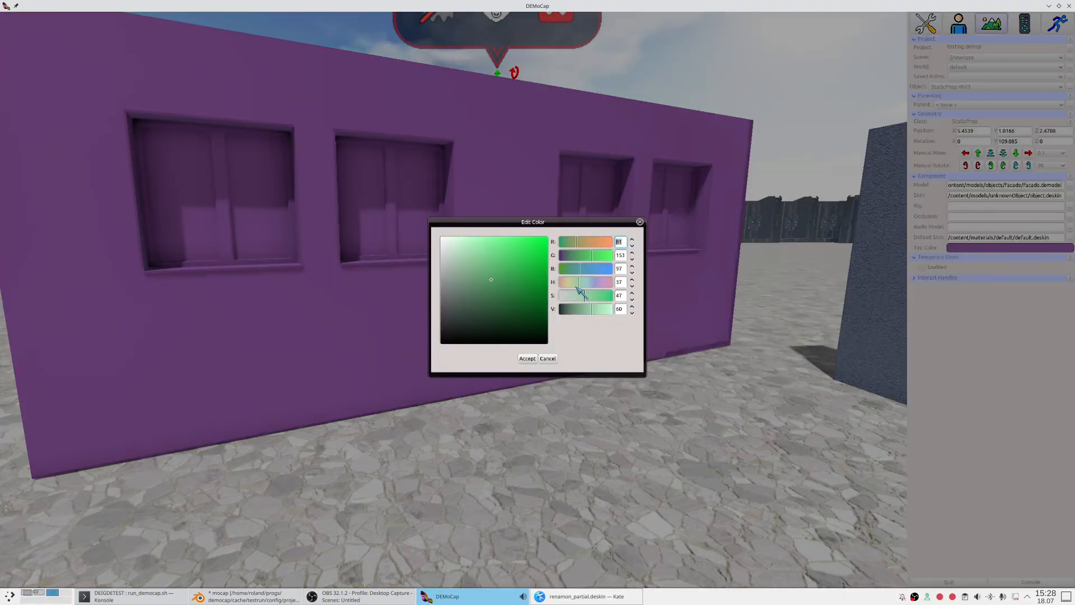
pyautogui.click(528, 359)
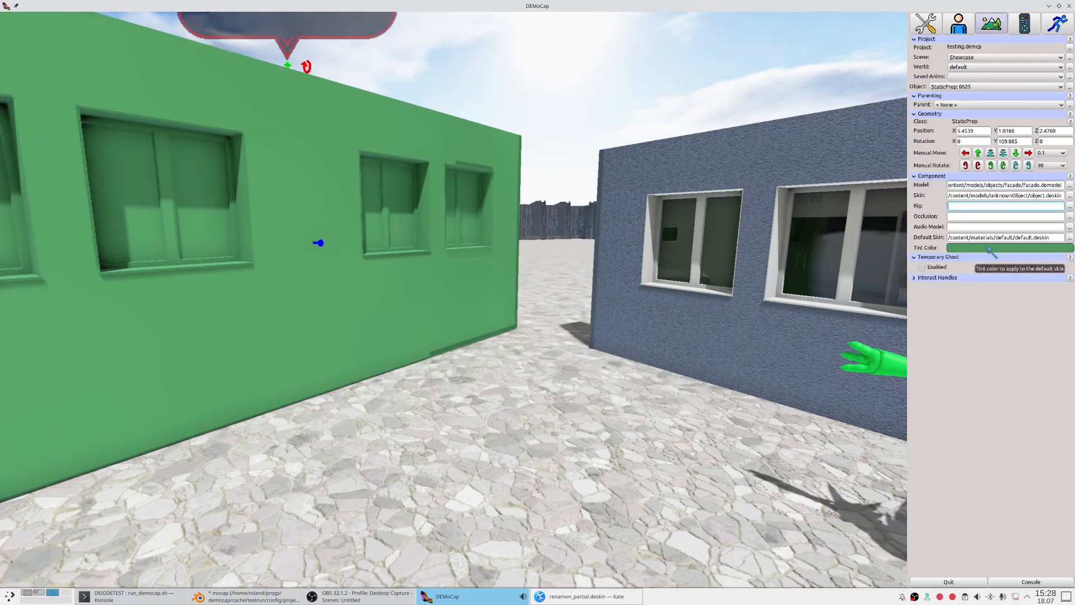
# - Compare the green facade with the tinted character and the textured building beside it, checking which objects can be selected
pyautogui.moveTo(644, 344)
pyautogui.mouseDown()
pyautogui.moveTo(629, 355)
pyautogui.moveTo(661, 356)
pyautogui.moveTo(620, 242)
pyautogui.moveTo(645, 335)
pyautogui.mouseUp()
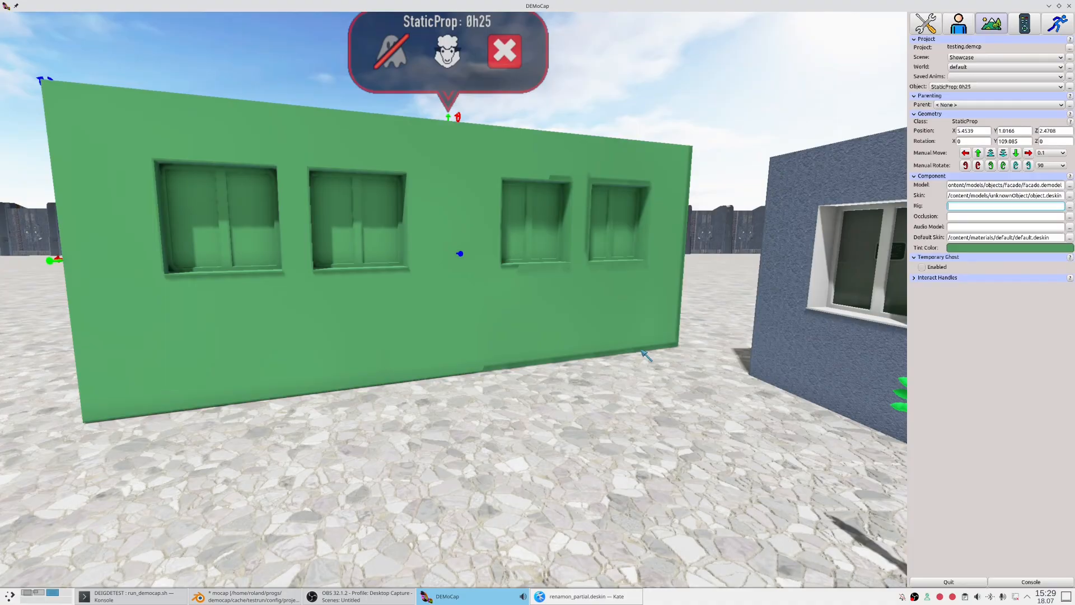
pyautogui.moveTo(593, 371); pyautogui.dragTo(641, 377, button='right')
pyautogui.click(600, 378)
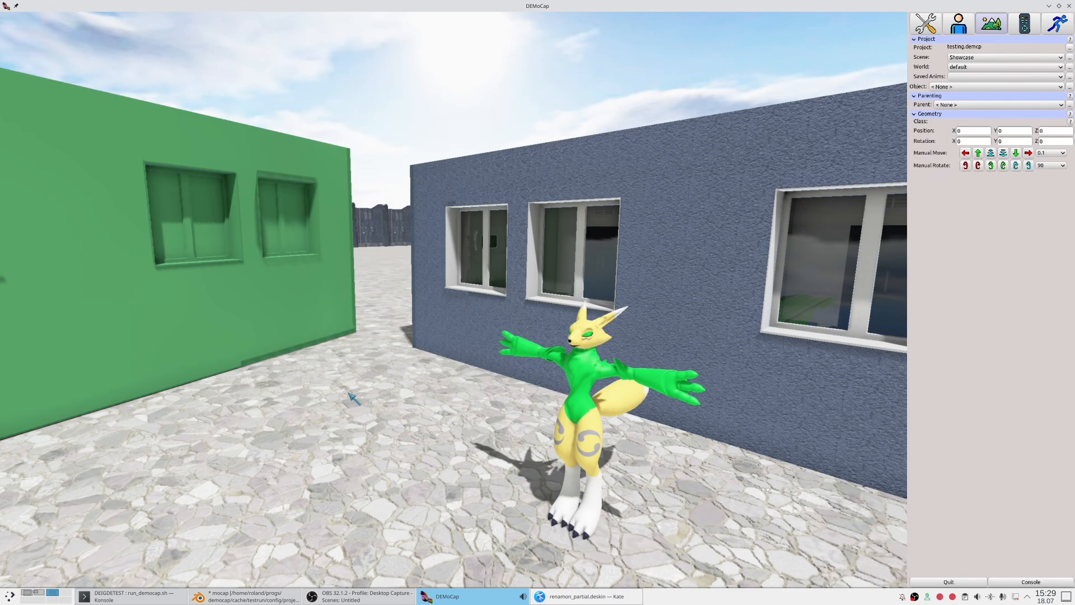
pyautogui.click(578, 406)
pyautogui.click(584, 376)
pyautogui.click(585, 354)
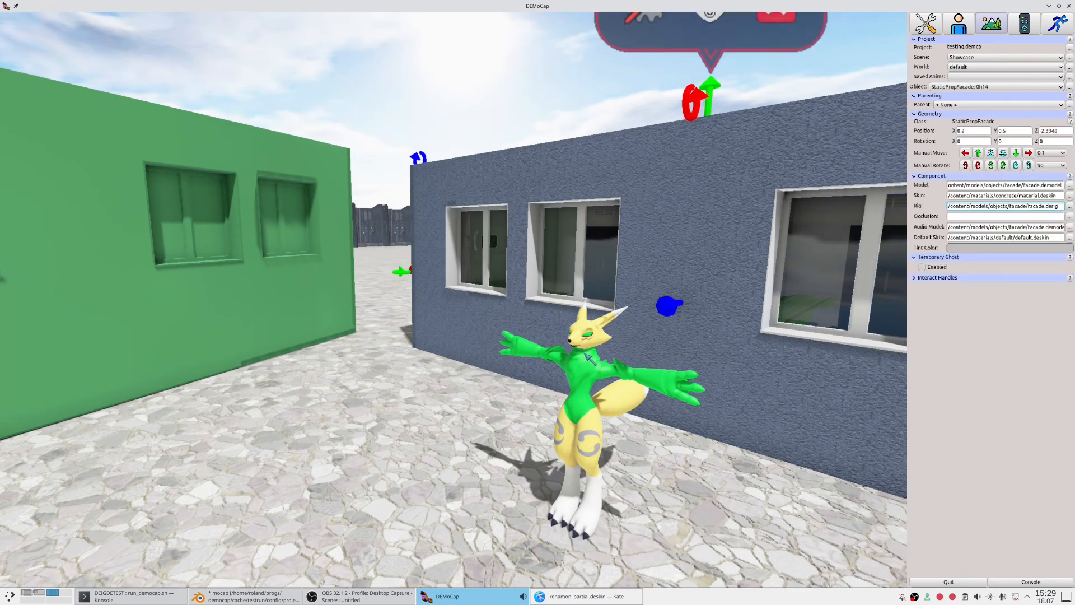
pyautogui.click(588, 432)
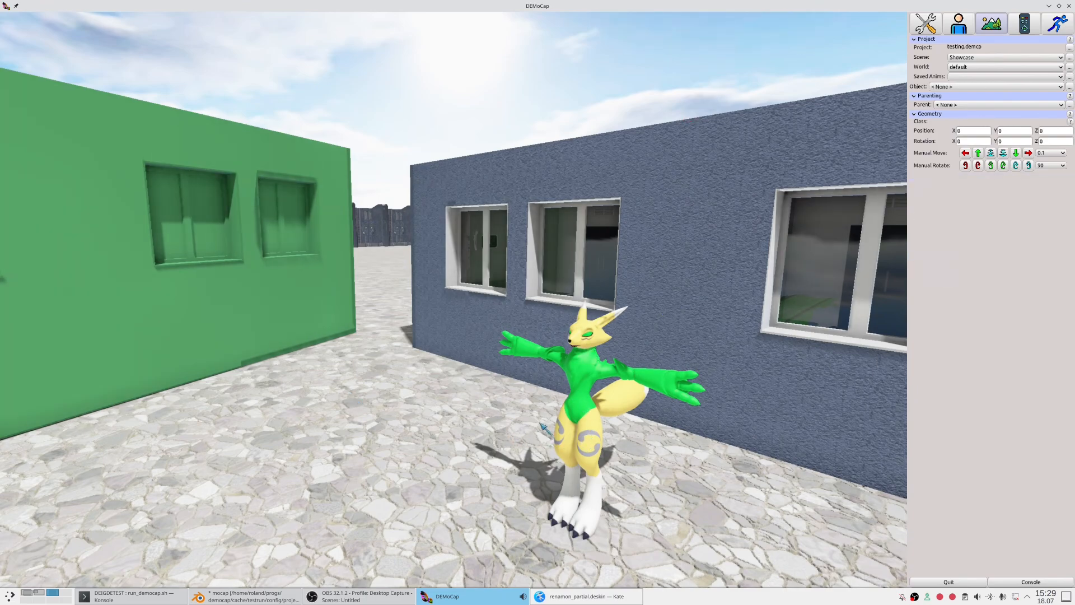
pyautogui.moveTo(541, 424); pyautogui.dragTo(561, 448, button='middle')
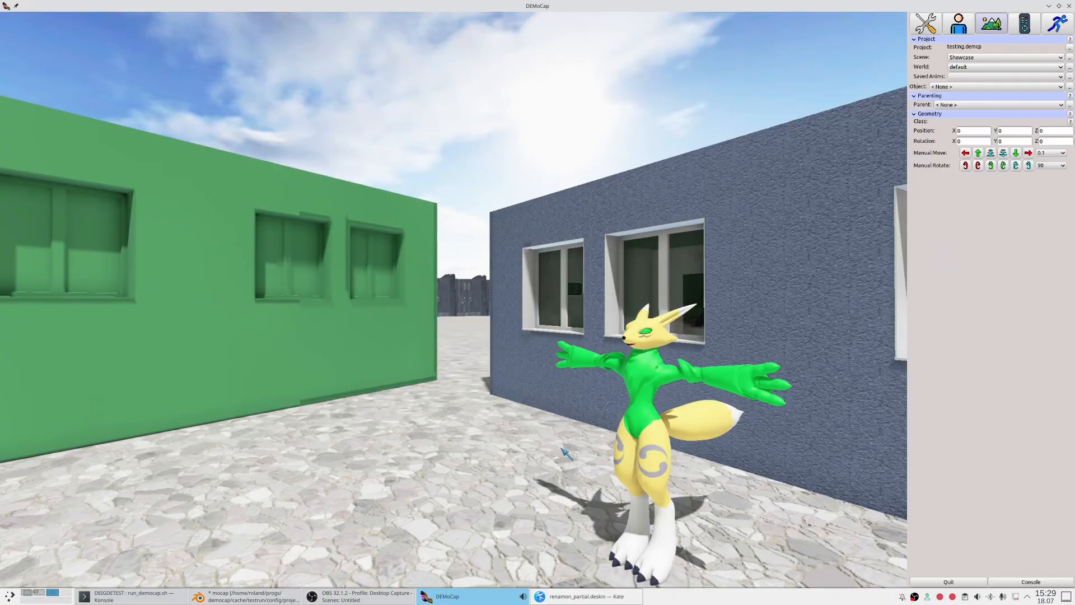
pyautogui.click(666, 482)
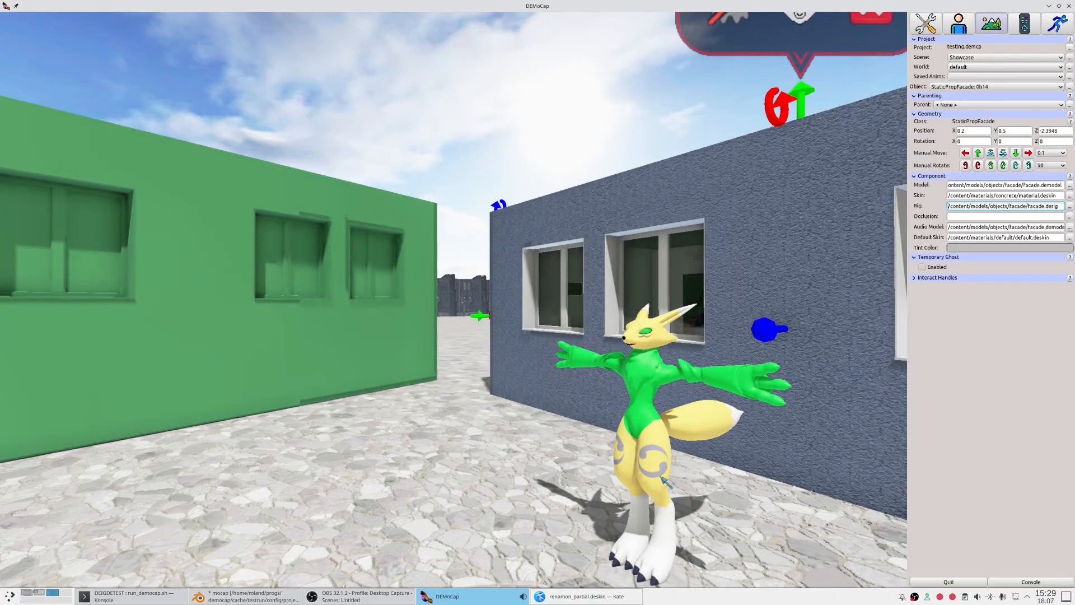
# - Select the green facade prop and examine its tinted, untextured surface from several viewpoints
pyautogui.click(388, 351)
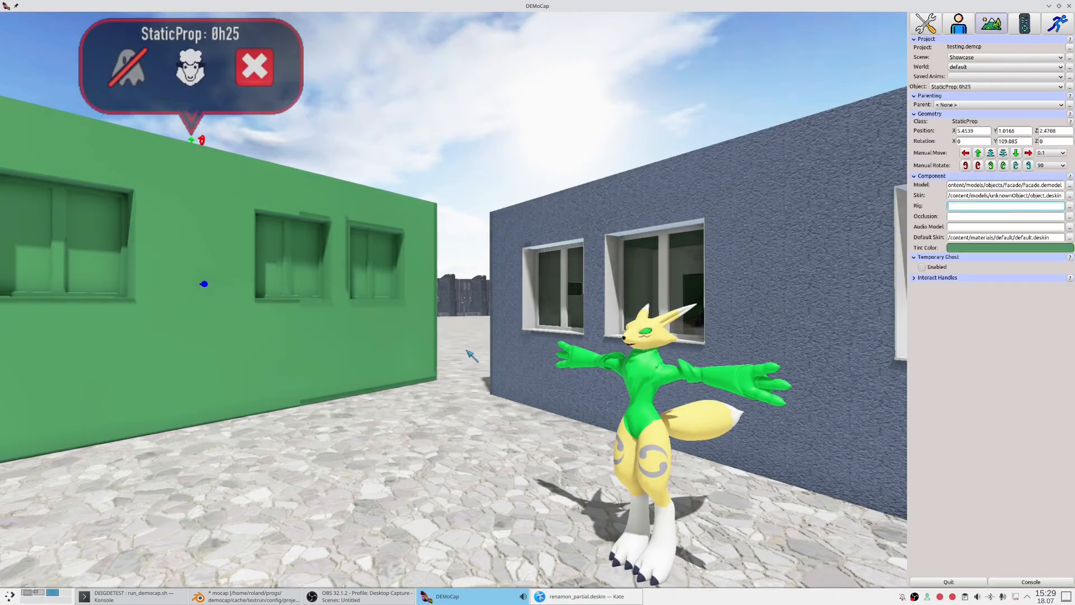
pyautogui.moveTo(462, 337); pyautogui.dragTo(450, 350, button='right')
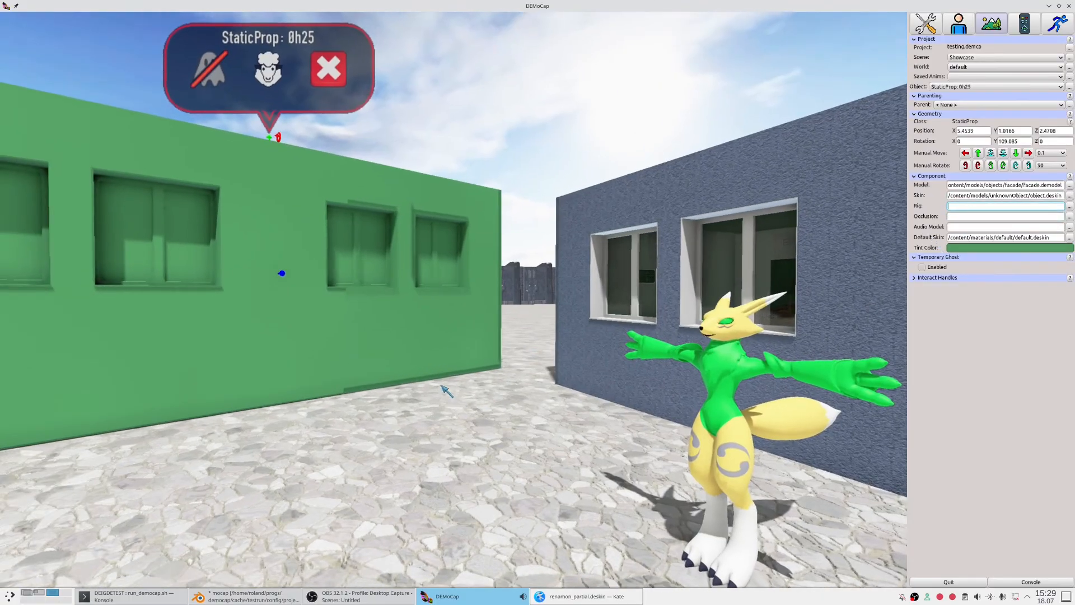
pyautogui.moveTo(442, 386); pyautogui.dragTo(428, 382, button='right')
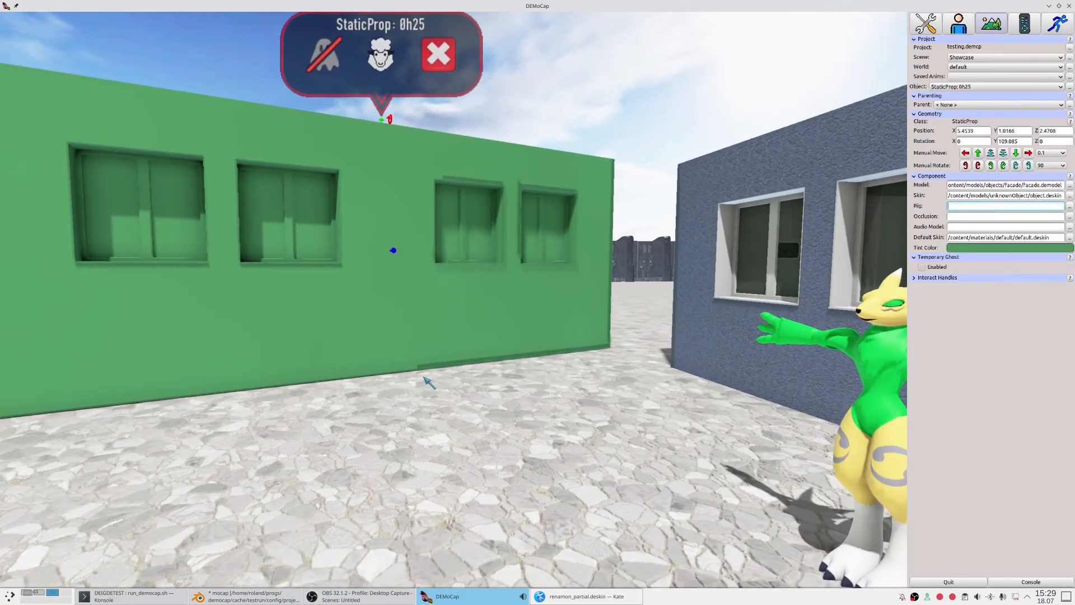
pyautogui.click(619, 130)
pyautogui.click(592, 182)
pyautogui.click(623, 187)
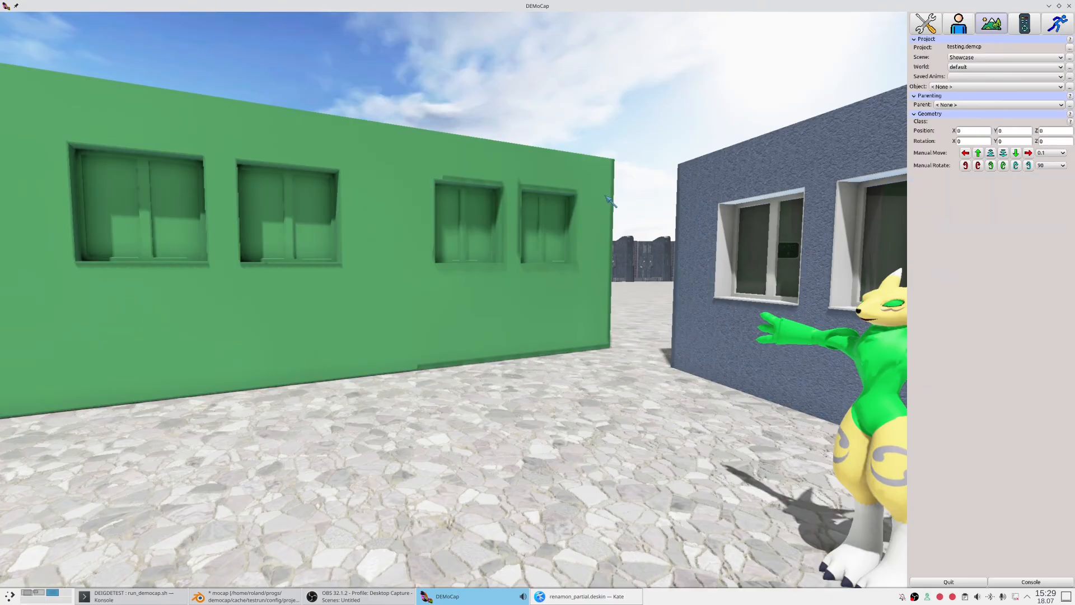
pyautogui.click(595, 295)
pyautogui.moveTo(593, 292); pyautogui.dragTo(598, 348, button='middle')
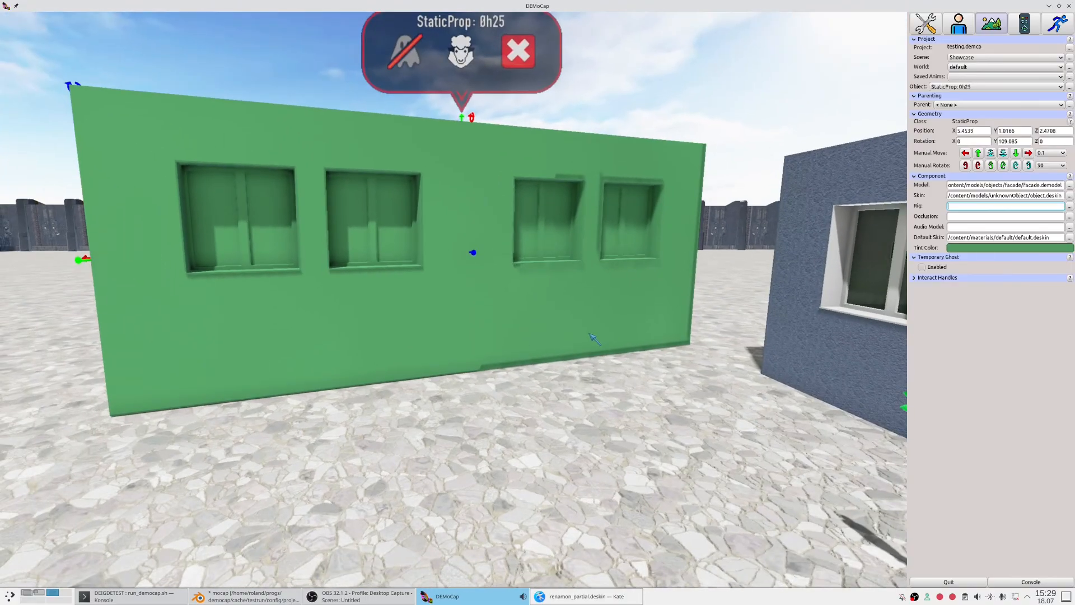
# - Clone the green facade prop and move the copy in front of the original, to about X 3.38, Z 1.89
pyautogui.click(462, 59)
pyautogui.moveTo(588, 238); pyautogui.dragTo(656, 265, button='middle')
pyautogui.press('a')
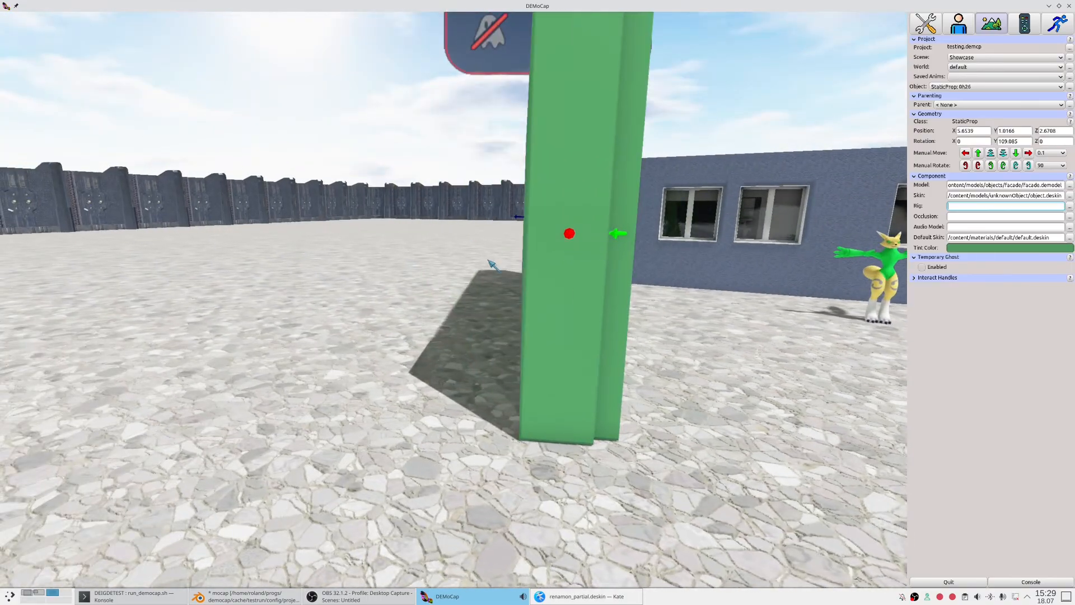
pyautogui.moveTo(518, 217); pyautogui.dragTo(651, 236)
pyautogui.press('d')
pyautogui.moveTo(651, 235); pyautogui.dragTo(509, 290, button='middle')
pyautogui.press('d')
pyautogui.press('s')
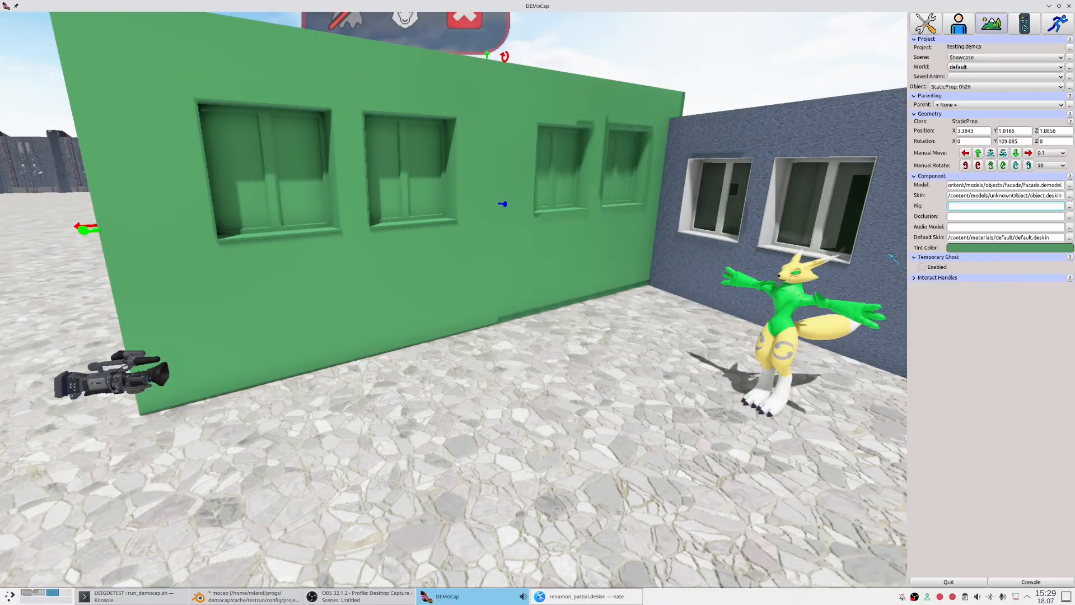
# - Copy the model path from the DeleteMe character's profile and close the profile without saving
pyautogui.click(959, 25)
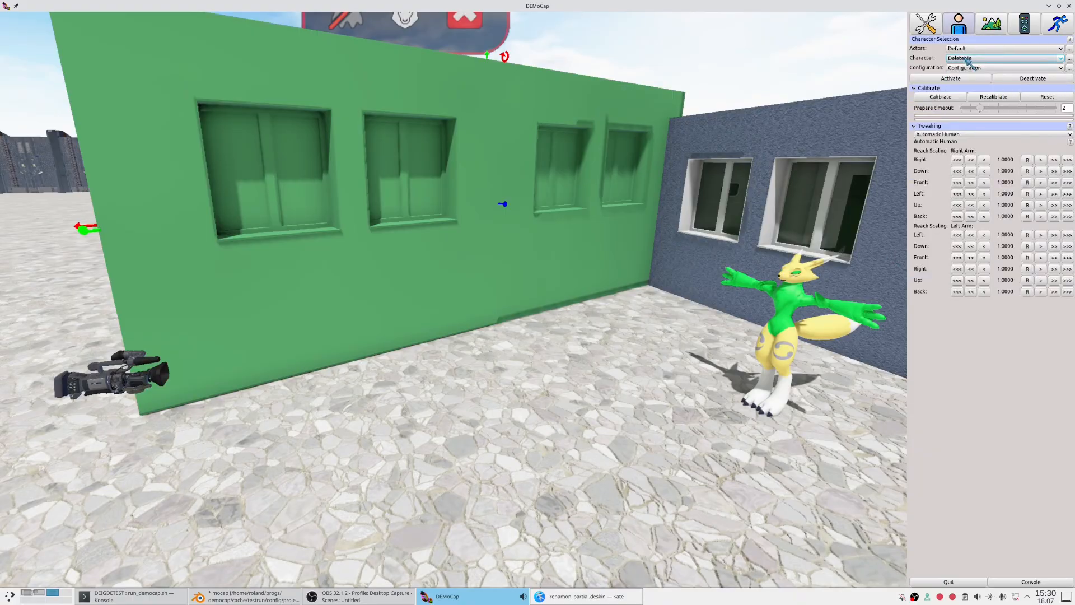
pyautogui.click(1069, 58)
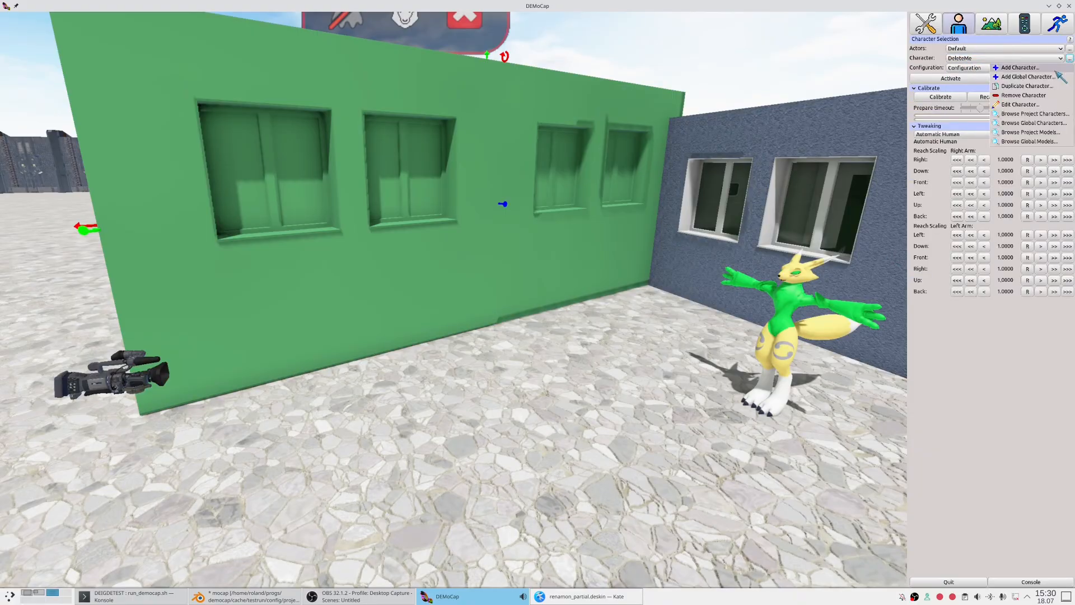
pyautogui.click(1025, 104)
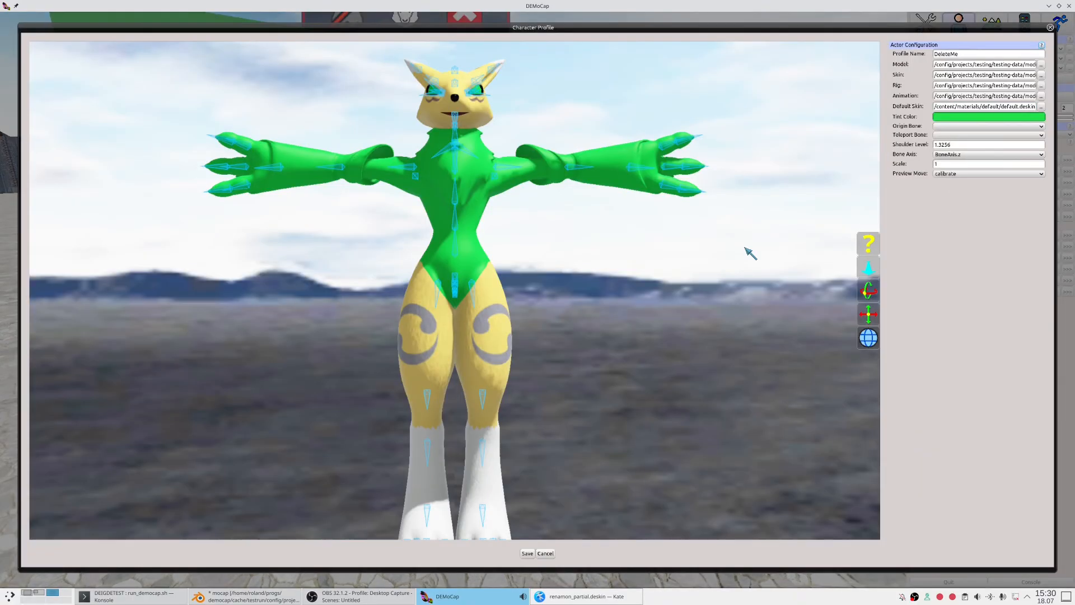
pyautogui.click(978, 65)
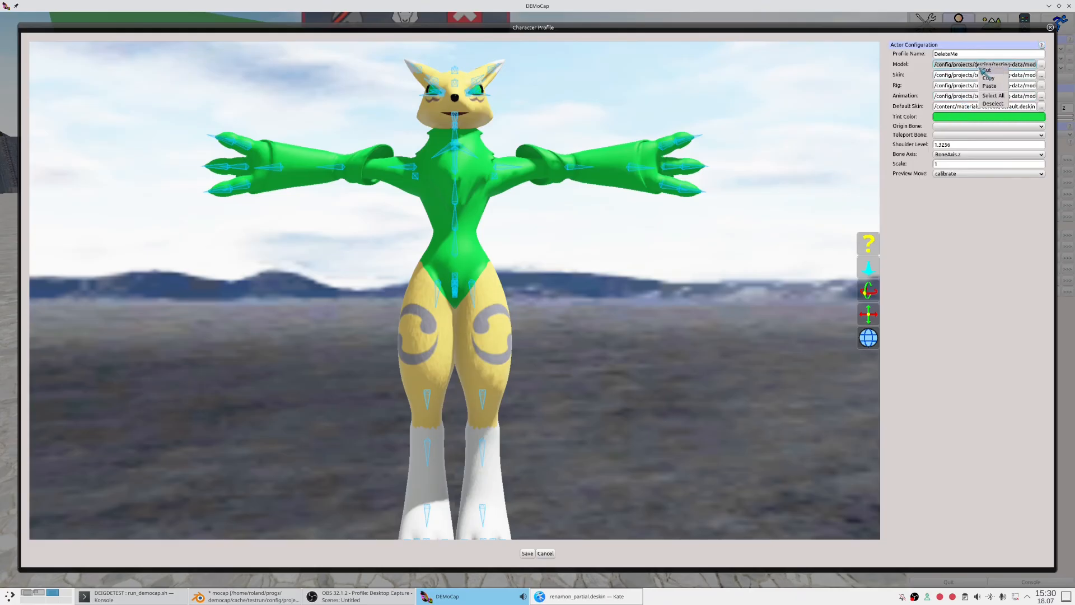
pyautogui.click(545, 553)
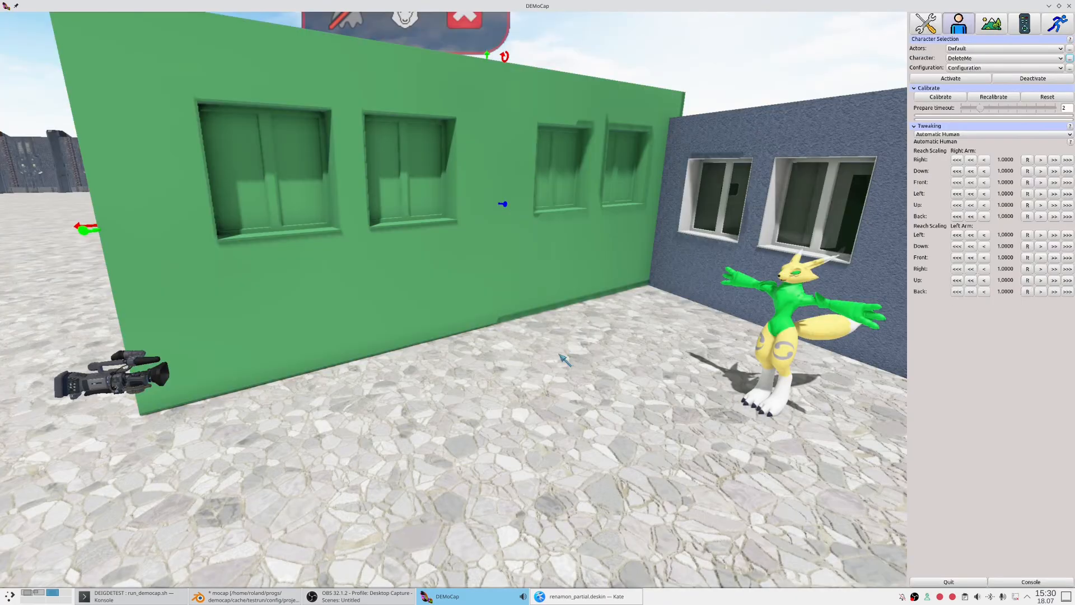
# - Replace the cloned prop's model with the copied character model path ending in renamon_hr.demodel
pyautogui.click(992, 24)
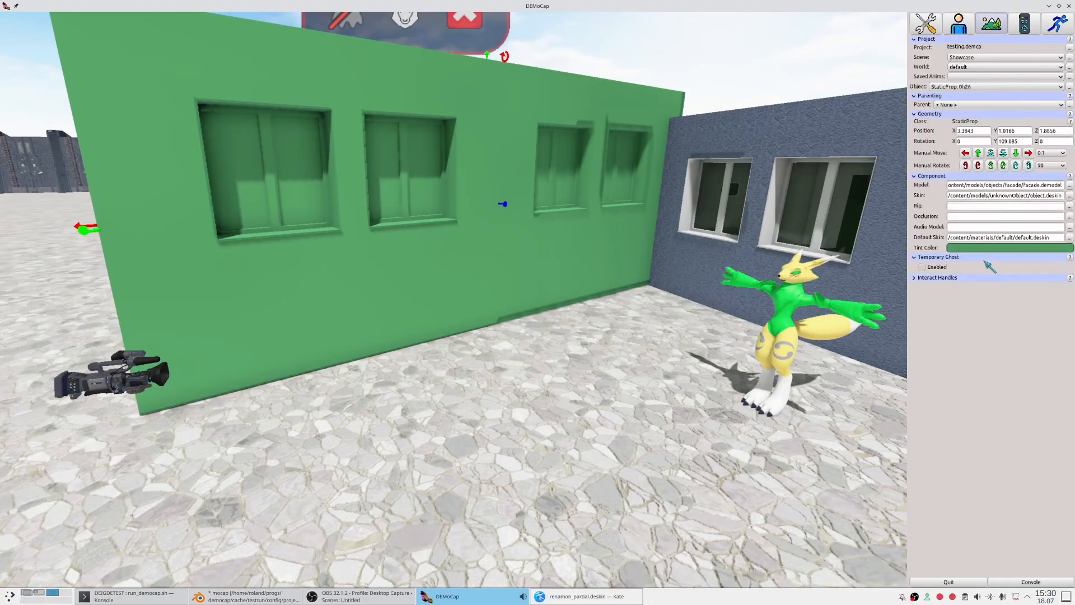
pyautogui.rightClick(1022, 186)
pyautogui.click(1035, 217)
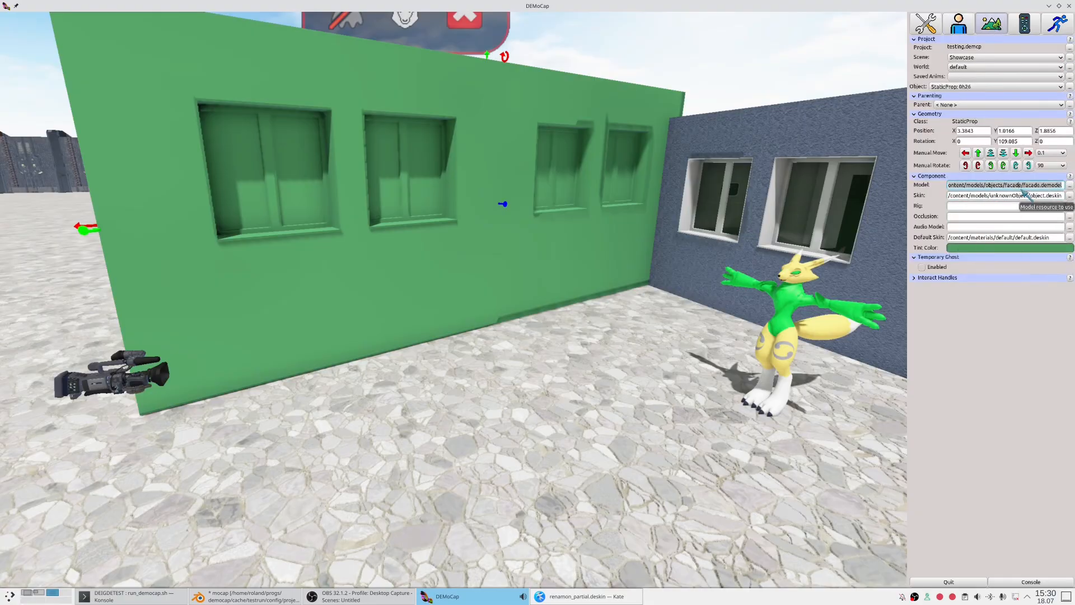
pyautogui.write('/content/models/characters/renamon/renamon_hr.demodel')
pyautogui.press('Tab')
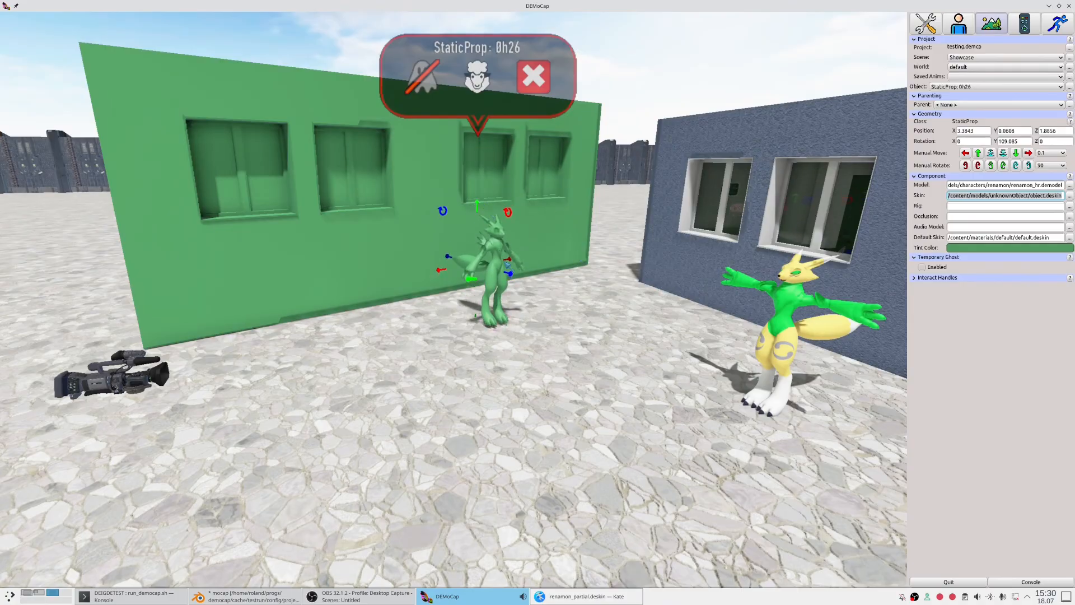
# - Move the Renamon-shaped prop closer to the tinted character, to about X 1.14, Z 2.04
pyautogui.moveTo(511, 276); pyautogui.dragTo(628, 307)
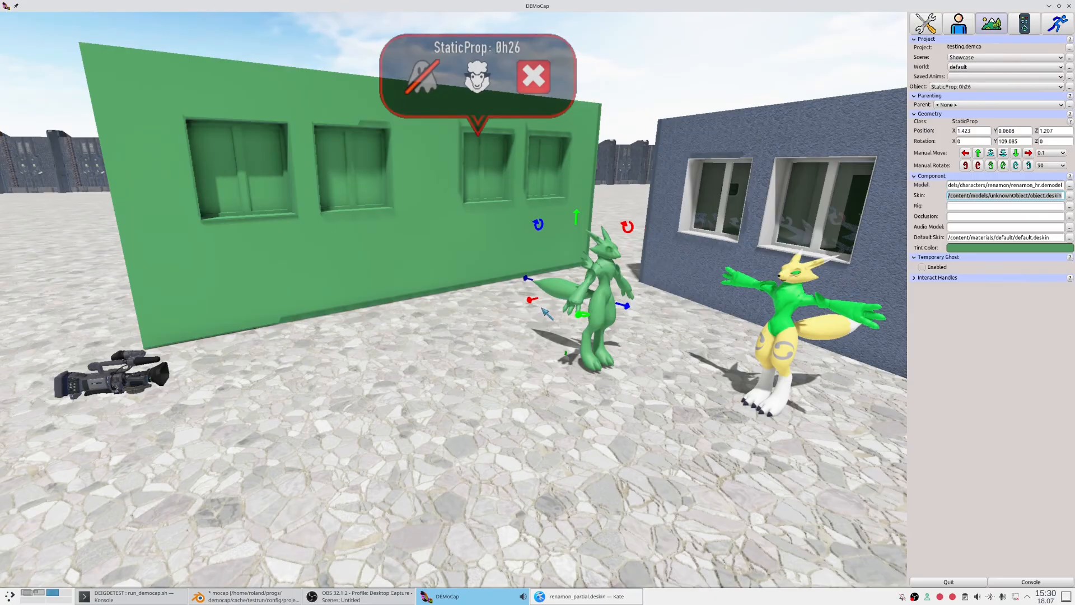
pyautogui.moveTo(534, 303); pyautogui.dragTo(480, 313)
pyautogui.moveTo(644, 375); pyautogui.dragTo(644, 182, button='middle')
pyautogui.moveTo(709, 332)
pyautogui.mouseDown(button='middle')
pyautogui.moveTo(532, 330)
pyautogui.moveTo(571, 336)
pyautogui.moveTo(555, 318)
pyautogui.mouseUp(button='middle')
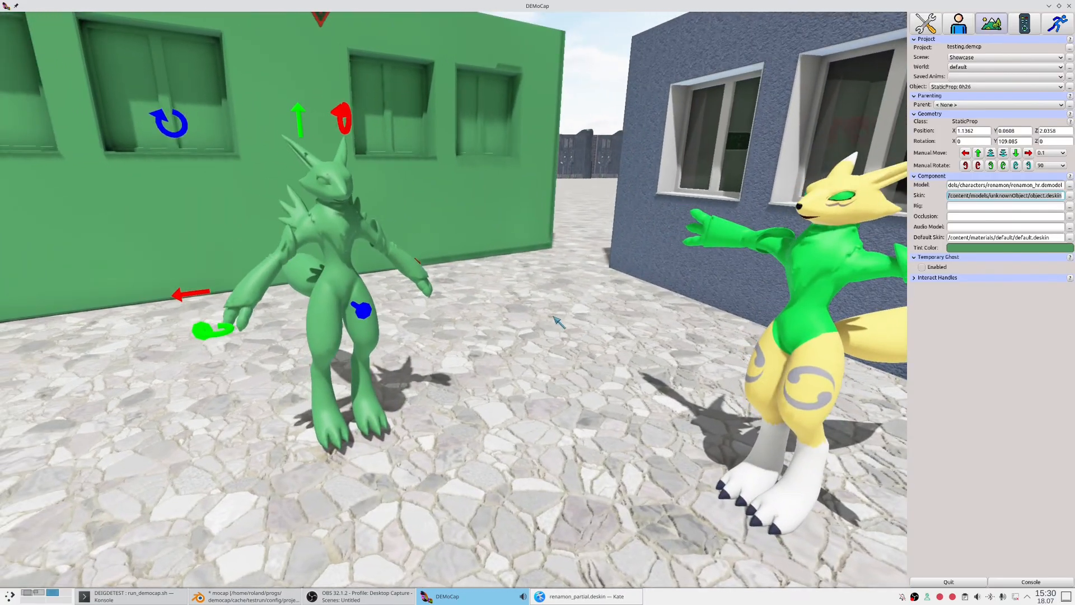
# - Test how closely the unrigged Renamon prop can be selected in the empty areas around its arm and shoulder
pyautogui.click(531, 343)
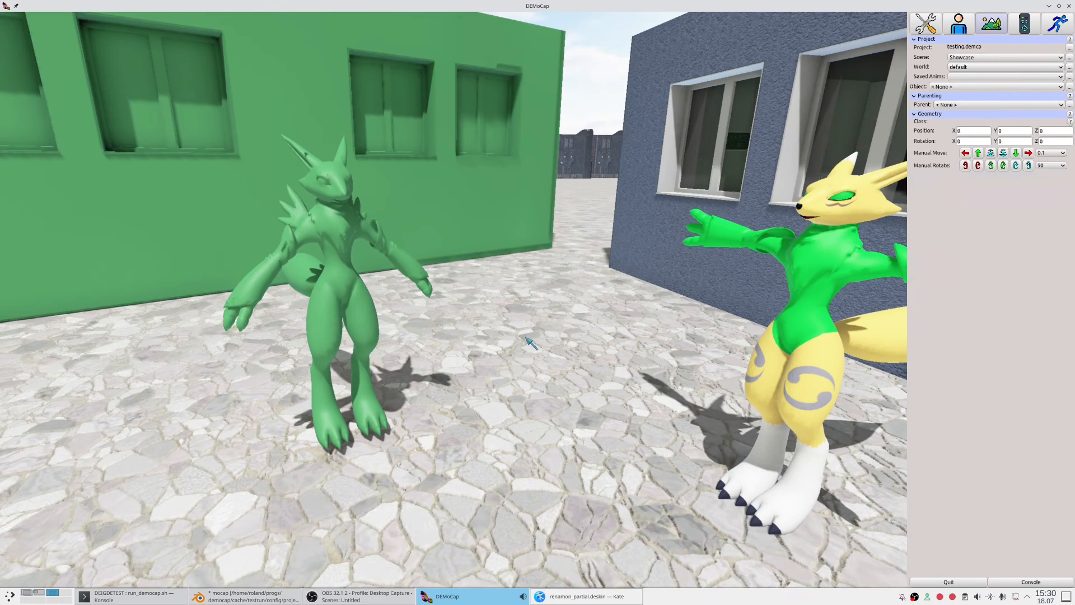
pyautogui.click(402, 303)
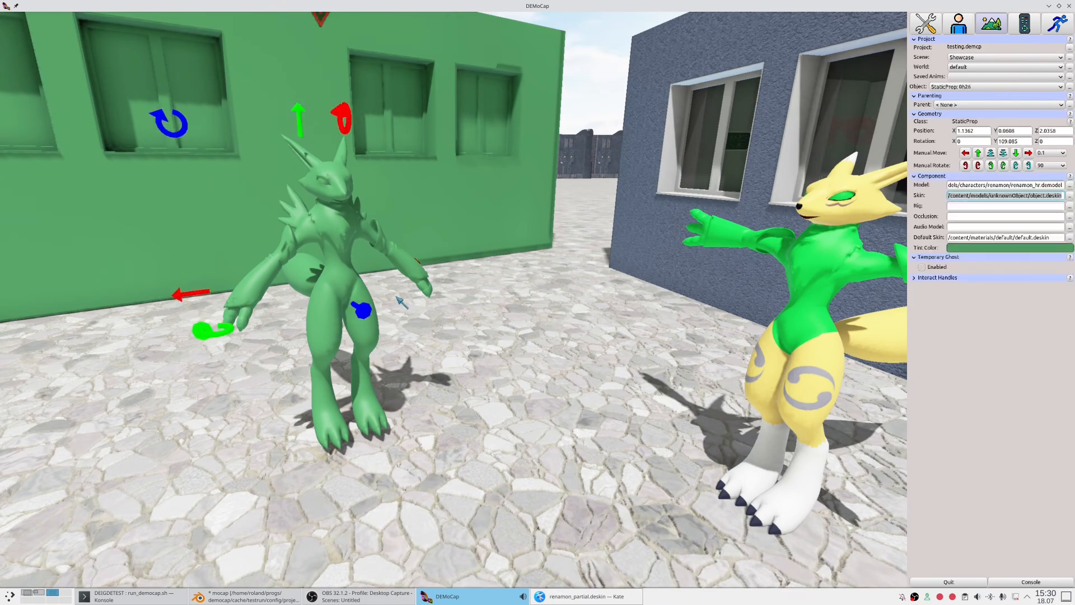
pyautogui.click(478, 321)
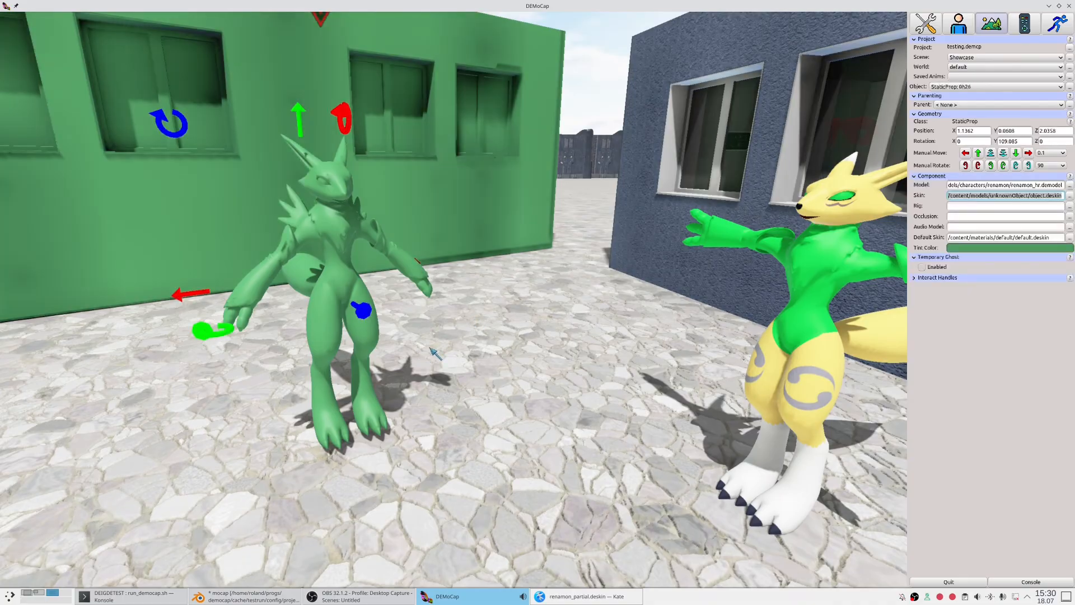
pyautogui.click(431, 294)
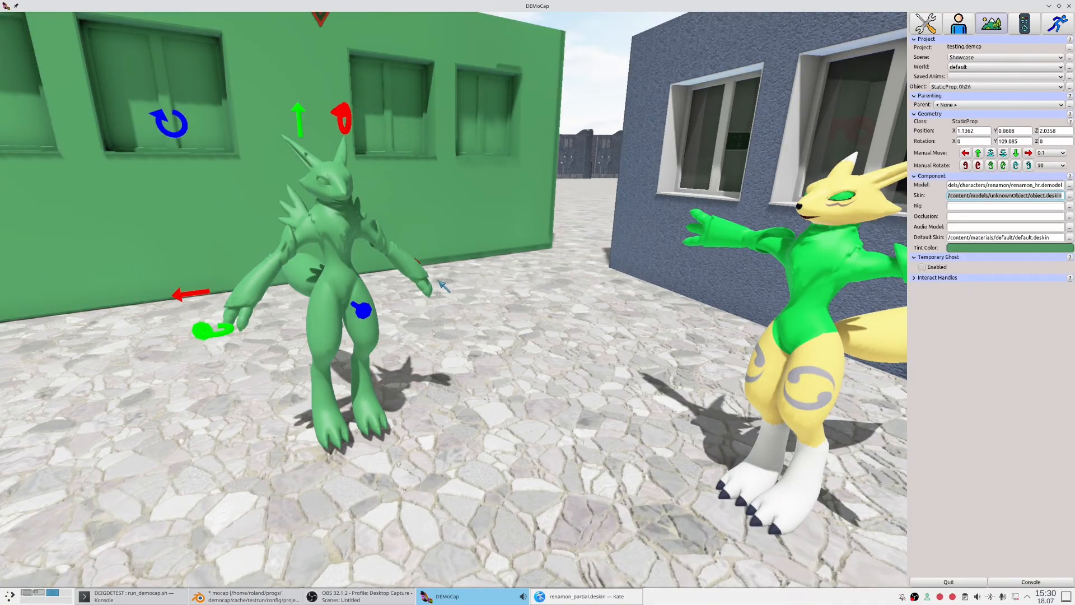
pyautogui.click(478, 299)
pyautogui.click(398, 218)
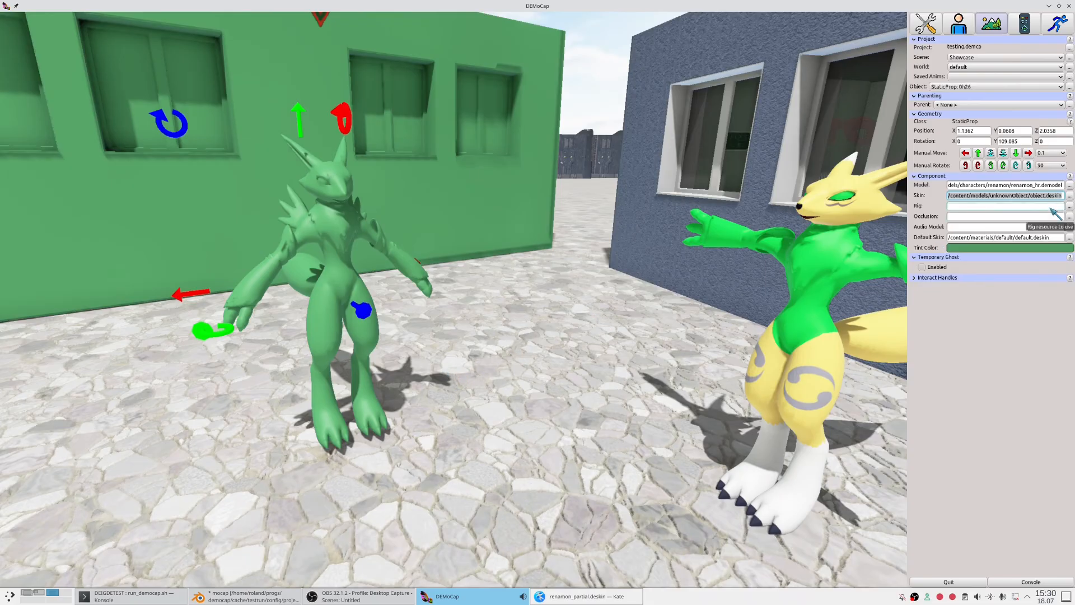
# - Assign renamon.derig from the testing project's characters/renamon model folder as the prop's rig
pyautogui.click(1070, 206)
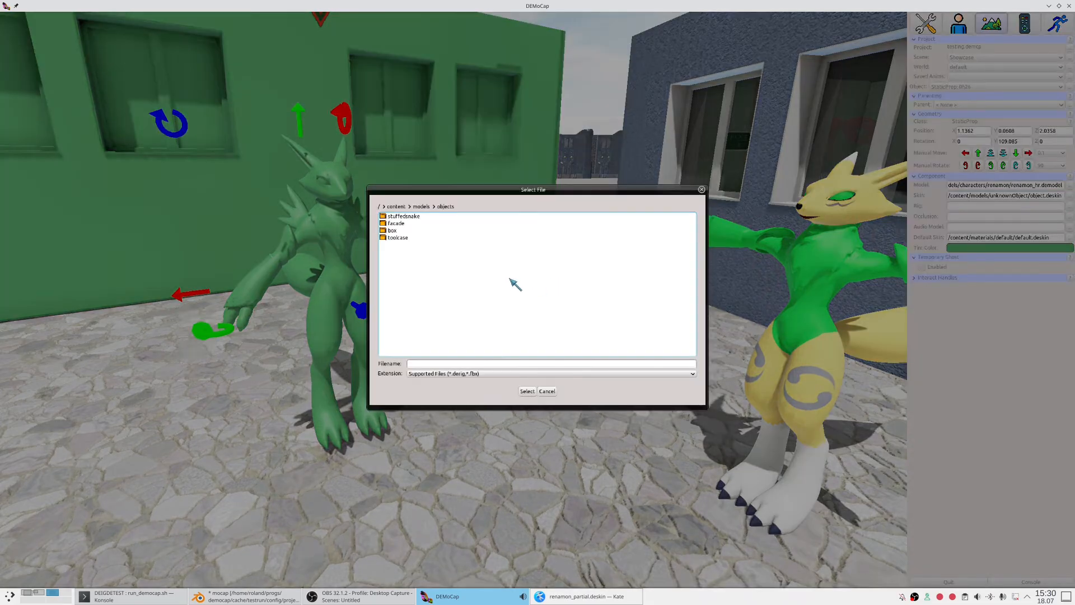
pyautogui.click(396, 206)
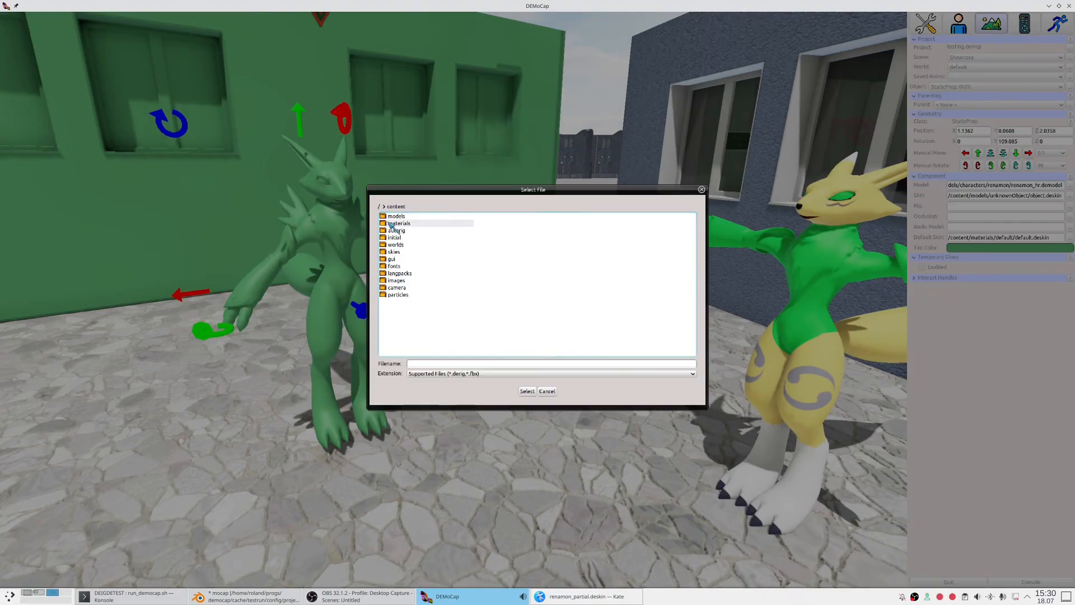
pyautogui.click(379, 206)
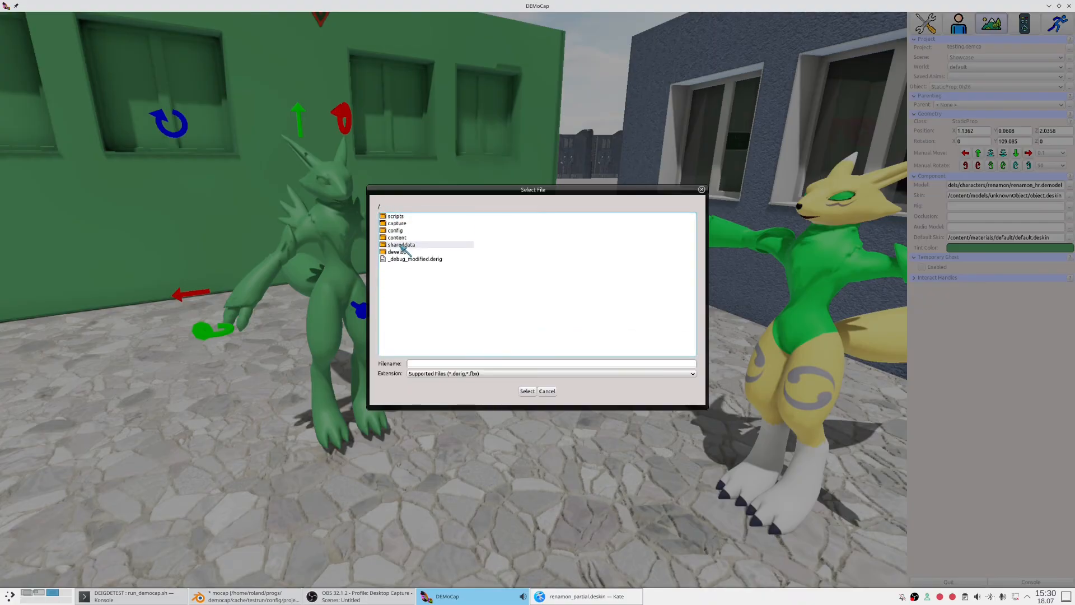
pyautogui.doubleClick(399, 230)
pyautogui.doubleClick(402, 231)
pyautogui.doubleClick(403, 242)
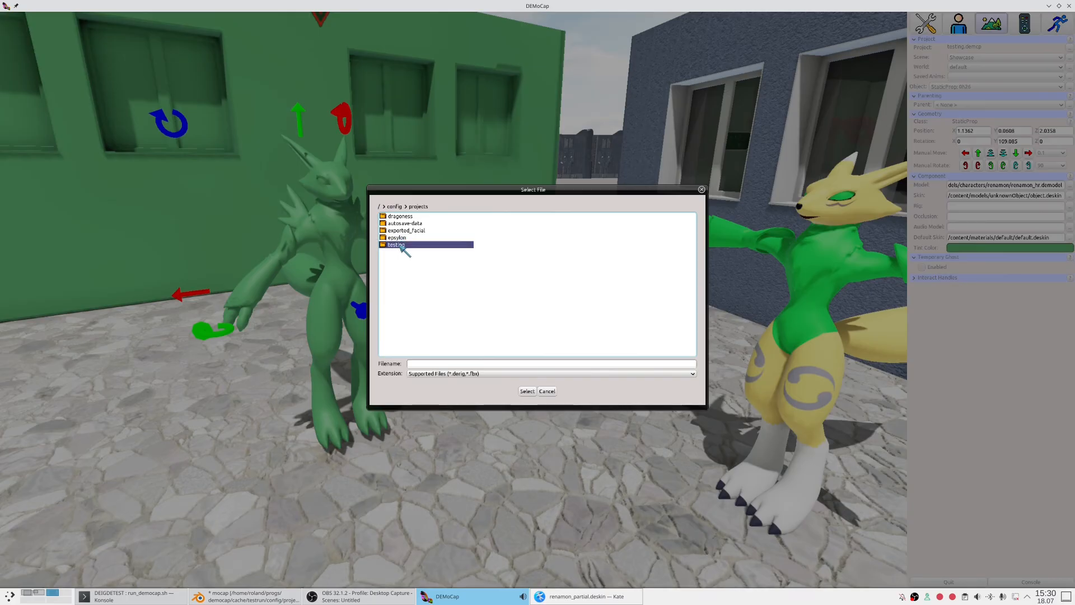
pyautogui.doubleClick(405, 216)
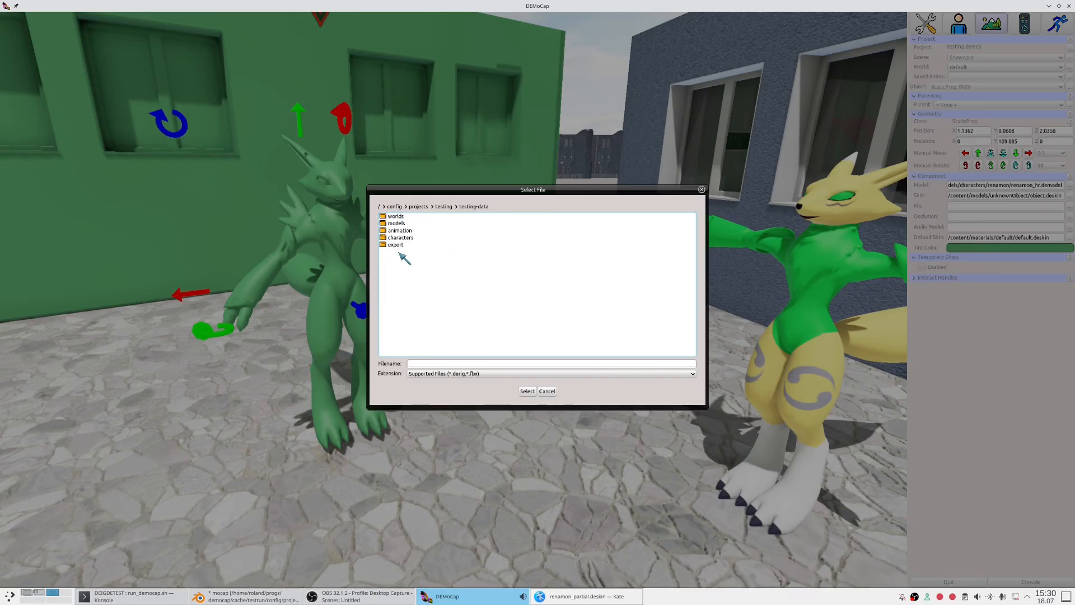
pyautogui.doubleClick(400, 223)
pyautogui.doubleClick(399, 224)
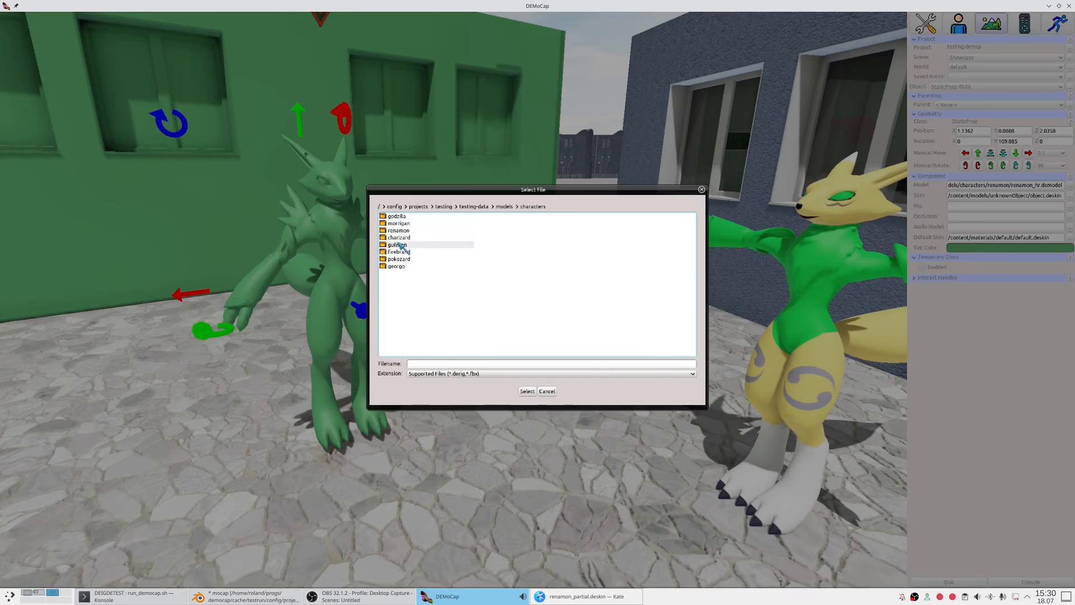
pyautogui.doubleClick(403, 244)
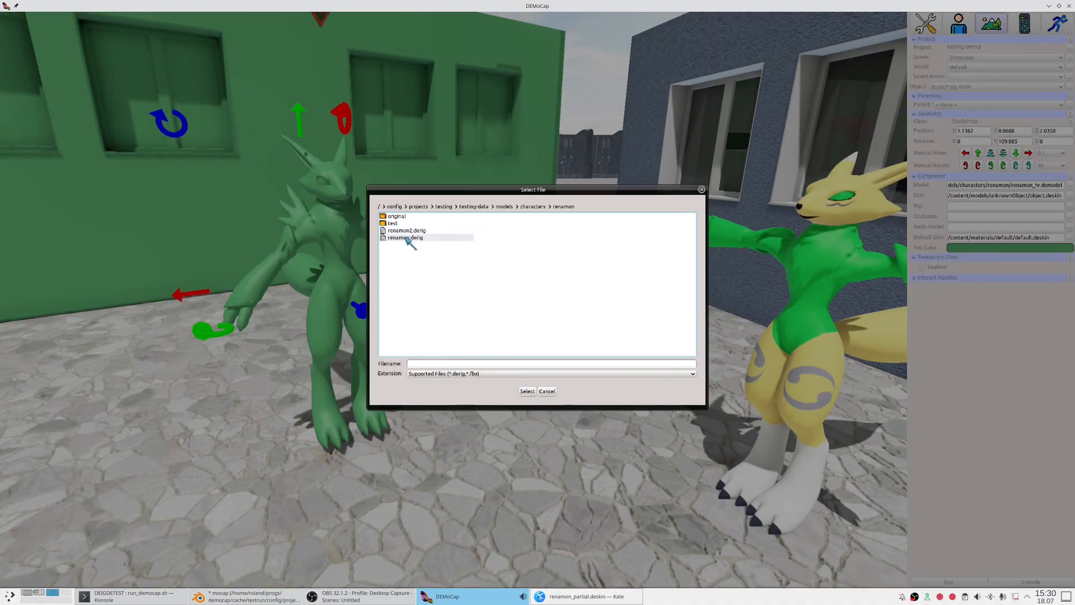
pyautogui.click(416, 241)
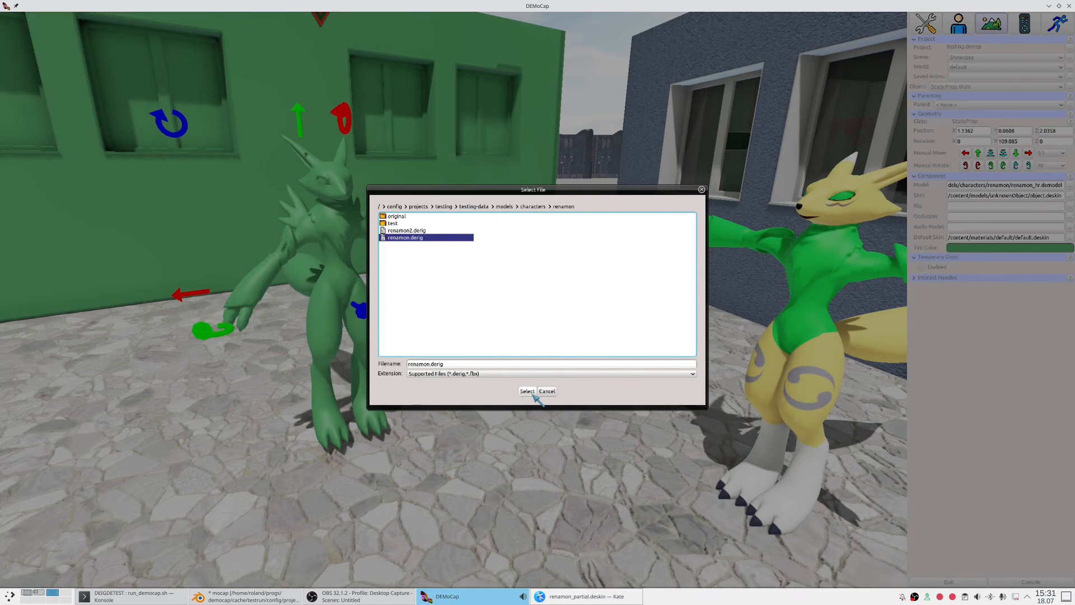
pyautogui.click(533, 395)
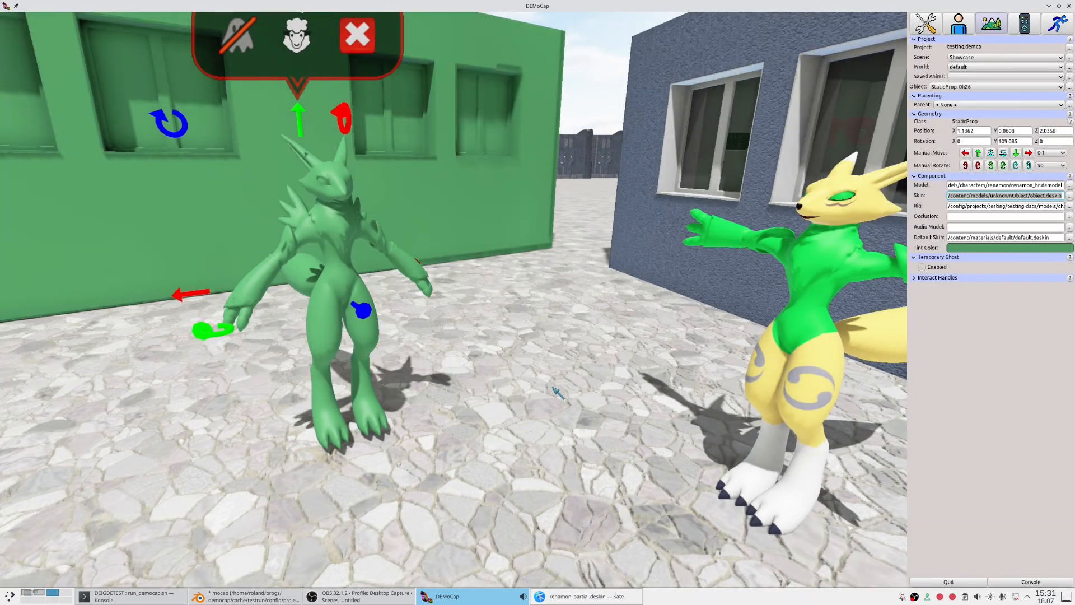
# - Test selection of the rigged Renamon prop on its body, in the gap under its arm and beside its hand
pyautogui.moveTo(551, 387); pyautogui.dragTo(535, 380, button='right')
pyautogui.click(612, 386)
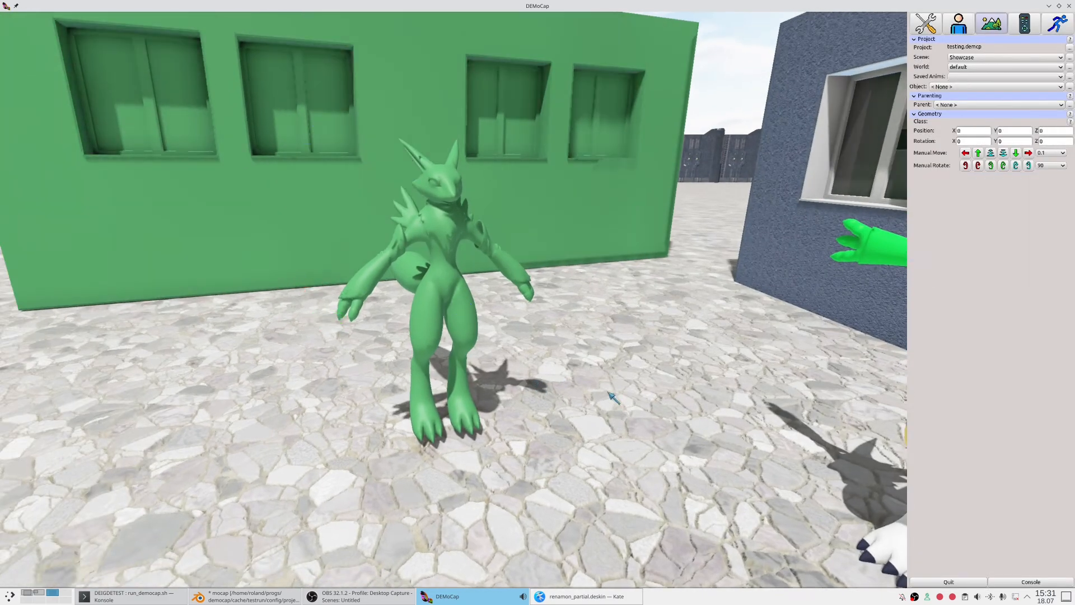
pyautogui.click(466, 291)
pyautogui.click(485, 282)
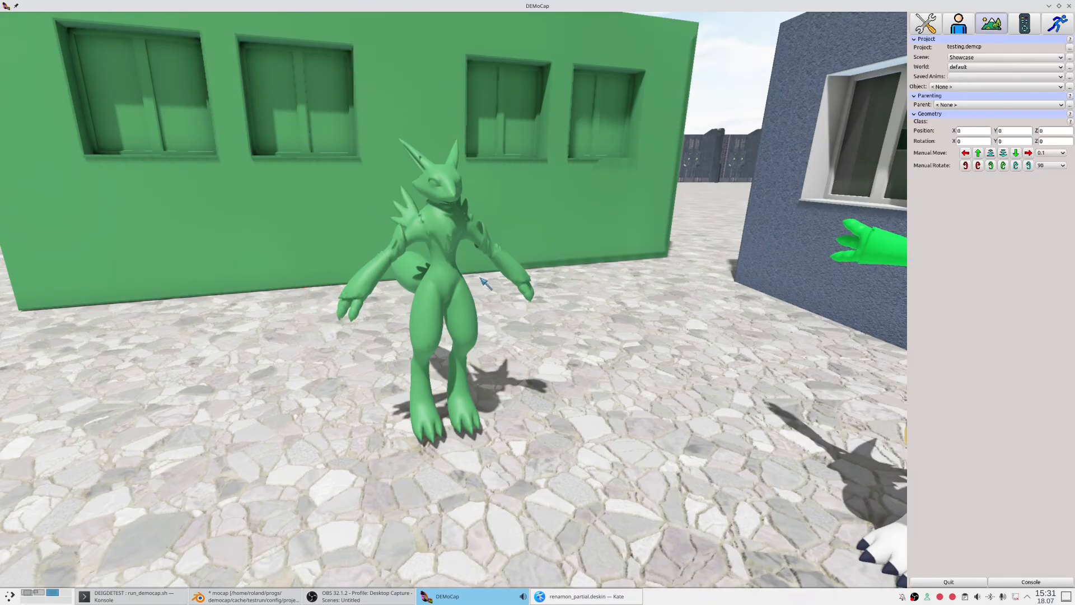
pyautogui.click(509, 269)
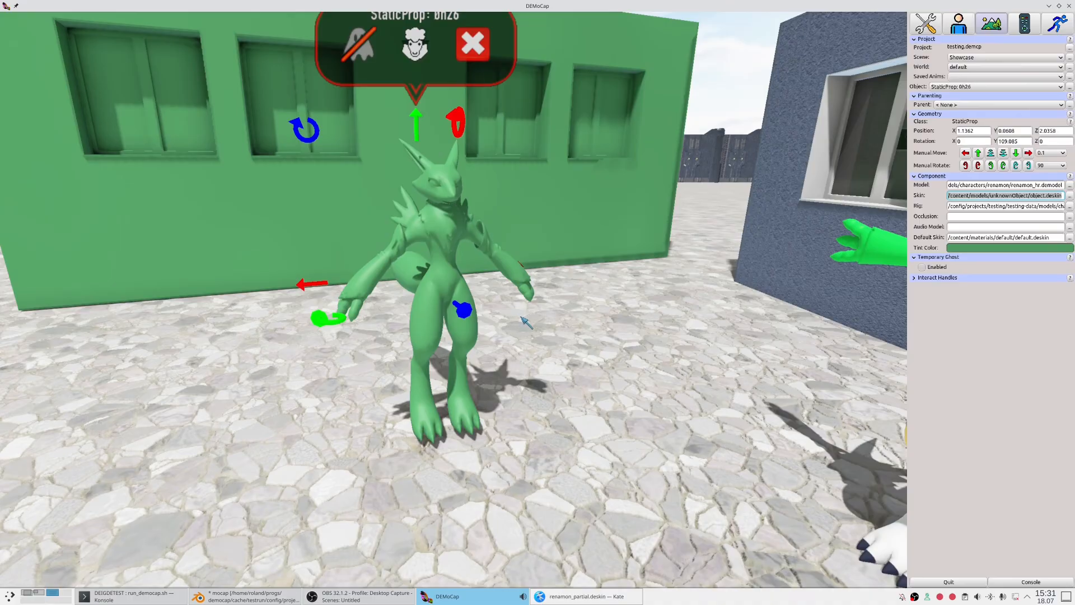
pyautogui.click(570, 296)
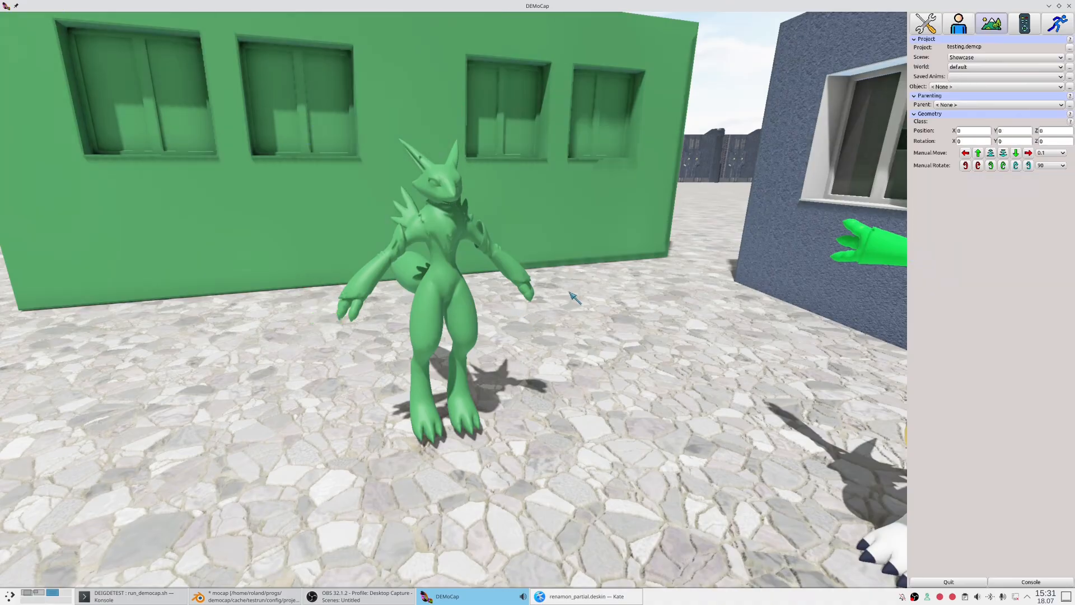
# - Check whether the prop or the facade behind it gets selected around the prop's shoulder, neck, ear and shoulder spikes
pyautogui.click(528, 273)
pyautogui.click(483, 249)
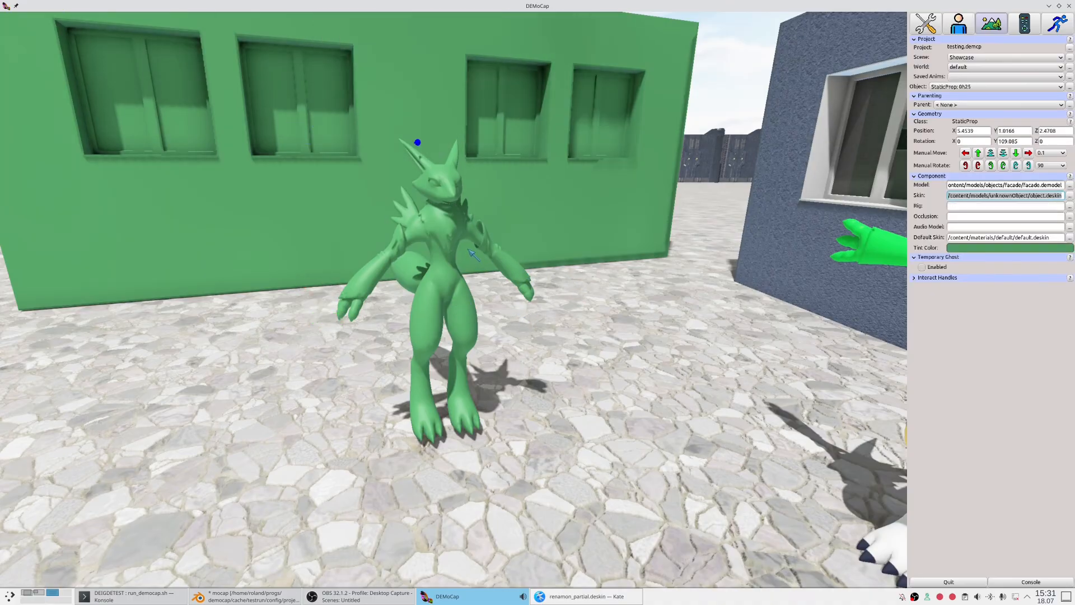
pyautogui.click(482, 230)
pyautogui.click(472, 201)
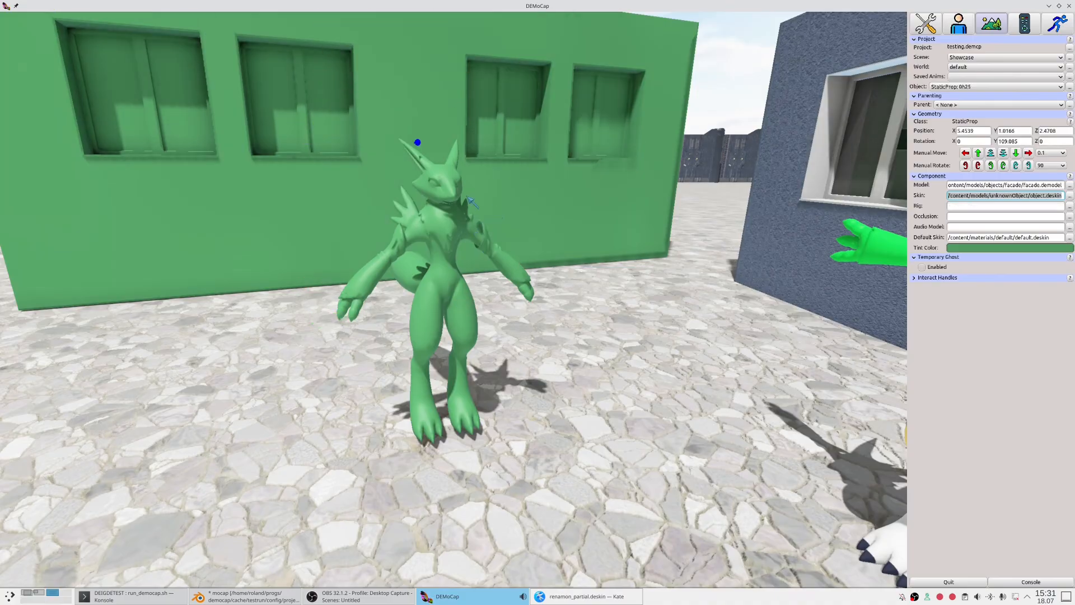
pyautogui.click(417, 161)
pyautogui.click(417, 161)
pyautogui.click(417, 160)
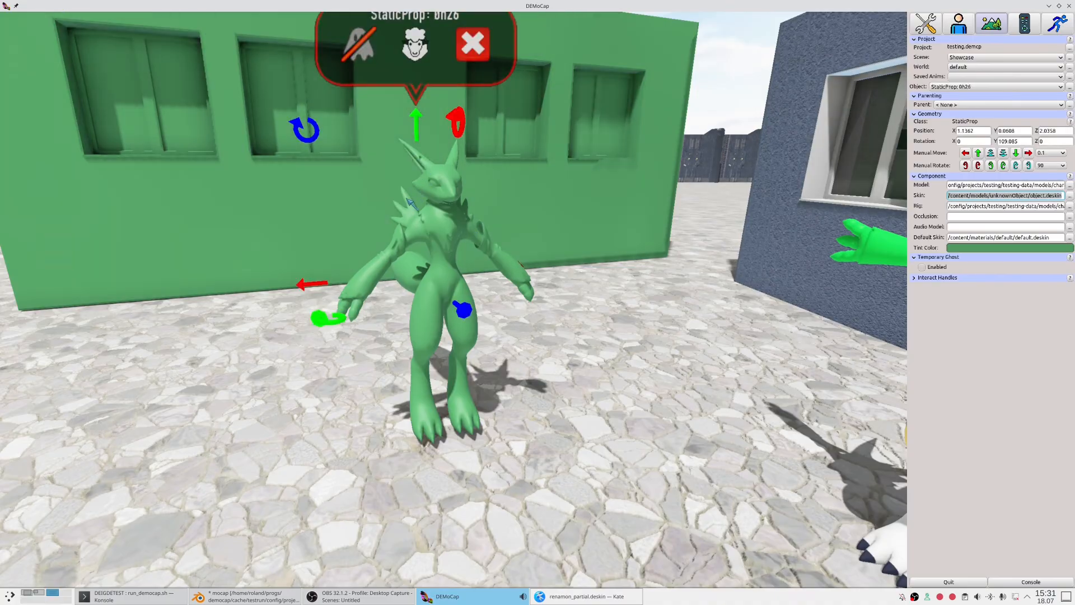
pyautogui.click(403, 203)
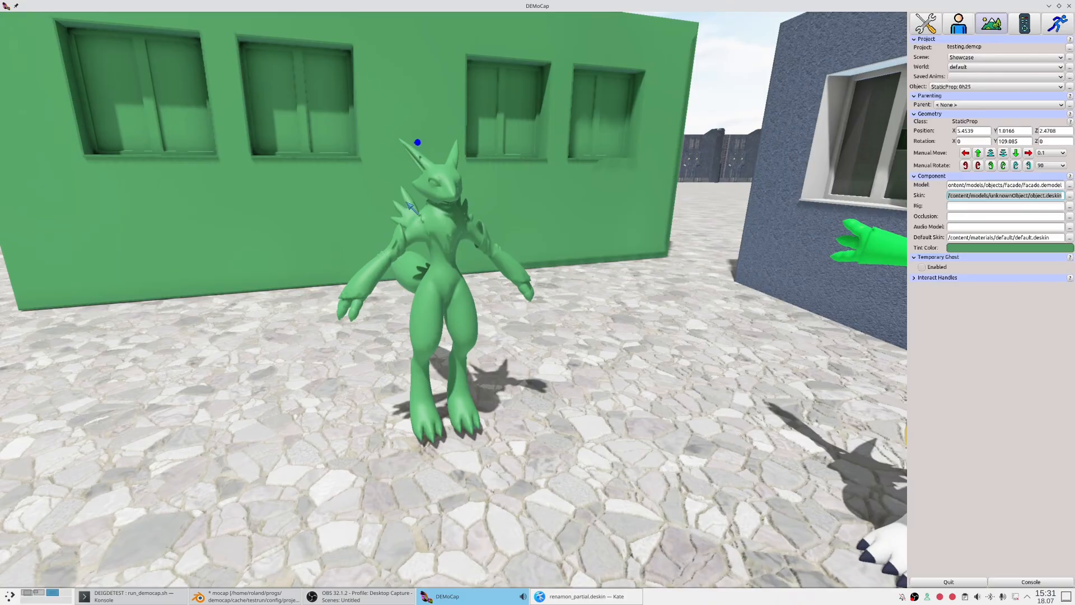
pyautogui.click(407, 204)
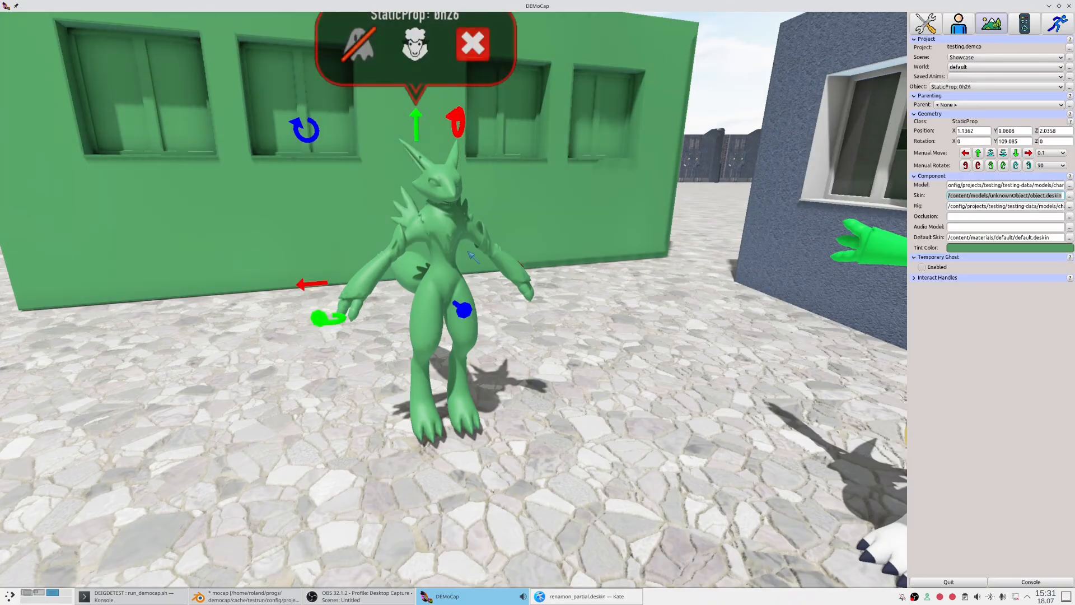
# - Test selection of the rigged Renamon prop between its legs, clearing the selection before and after
pyautogui.click(561, 368)
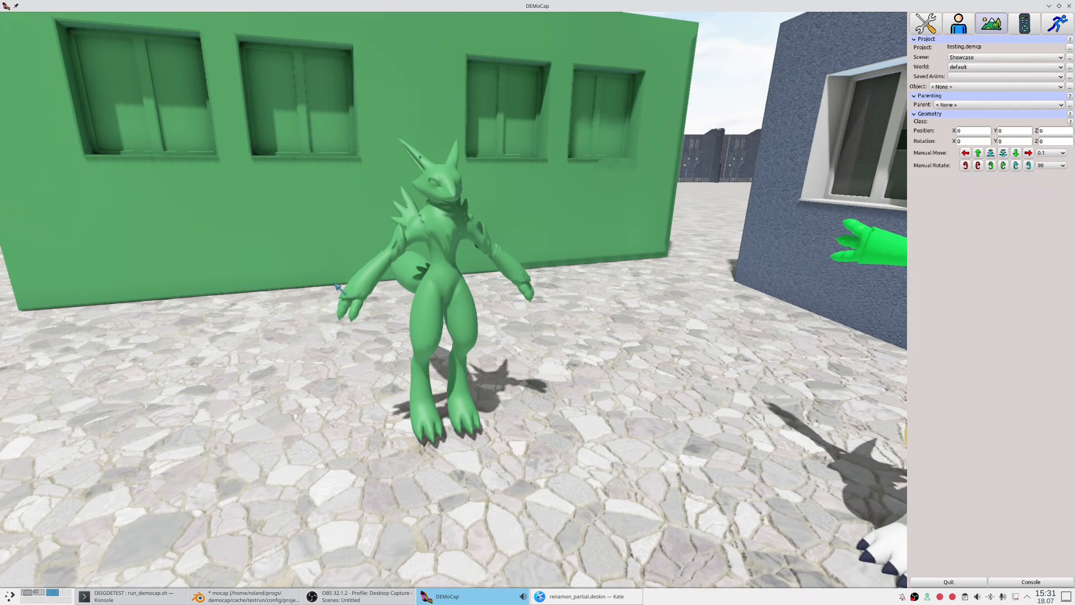
pyautogui.click(469, 334)
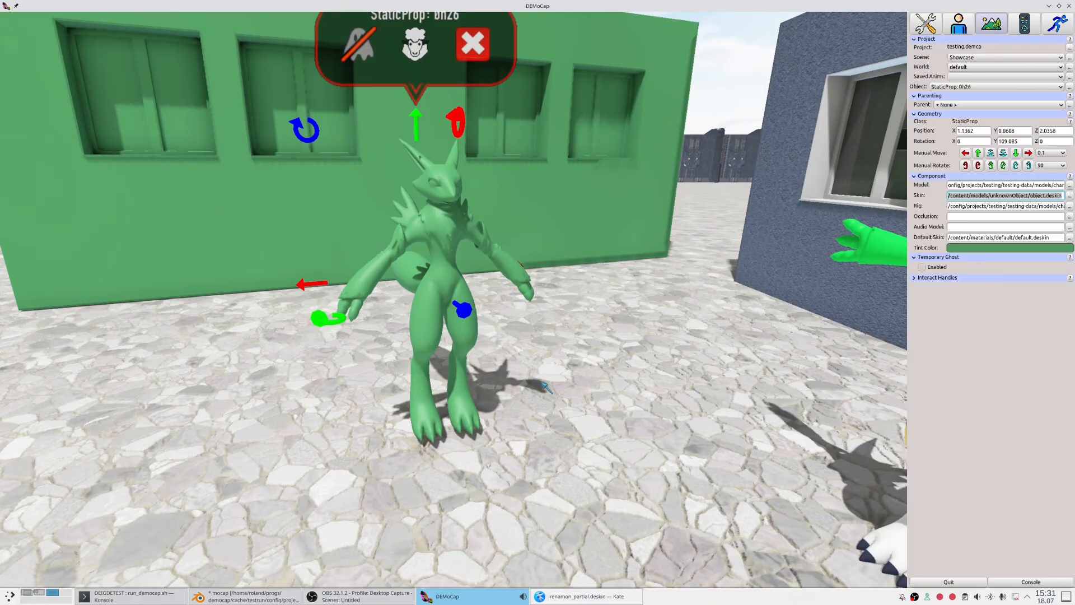
pyautogui.click(592, 367)
# - Bring the partially textured Renamon character by the blue building into view and show the character settings
pyautogui.moveTo(584, 348); pyautogui.dragTo(570, 424, button='right')
pyautogui.moveTo(545, 360); pyautogui.dragTo(557, 401, button='right')
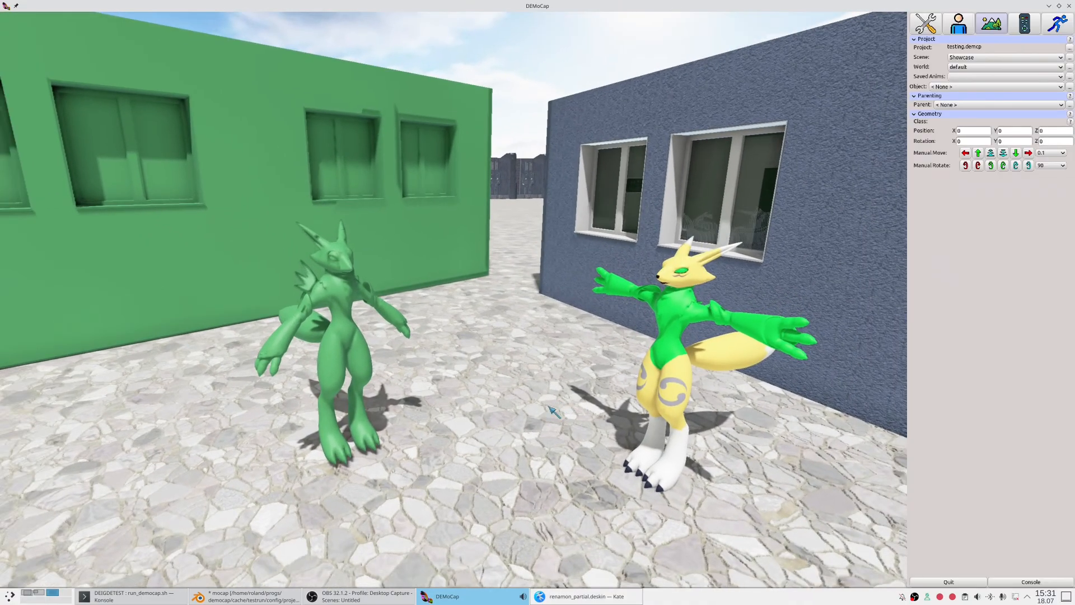
pyautogui.moveTo(529, 408); pyautogui.dragTo(553, 360, button='right')
pyautogui.press('w')
pyautogui.press('a')
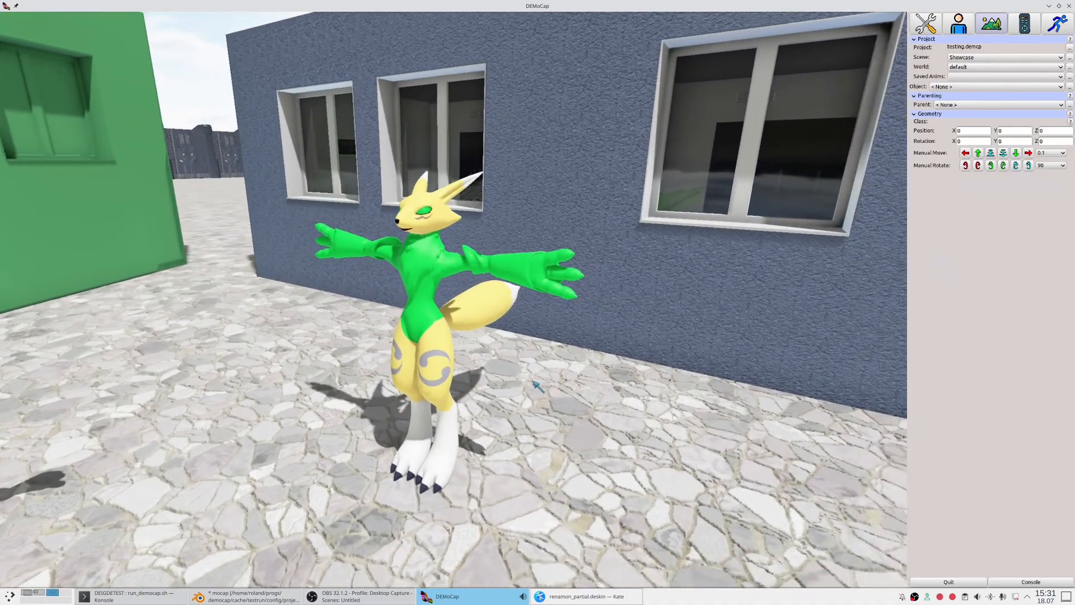
pyautogui.click(959, 24)
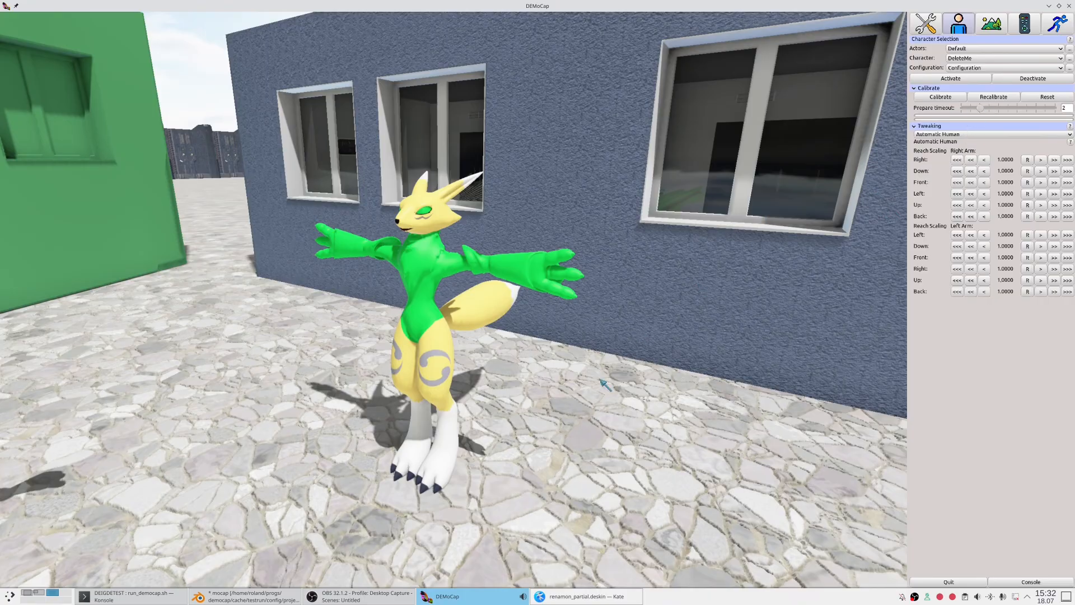
# - Switch to Blender and add a second UV map named UVMap to the export renamon mesh
pyautogui.click(226, 597)
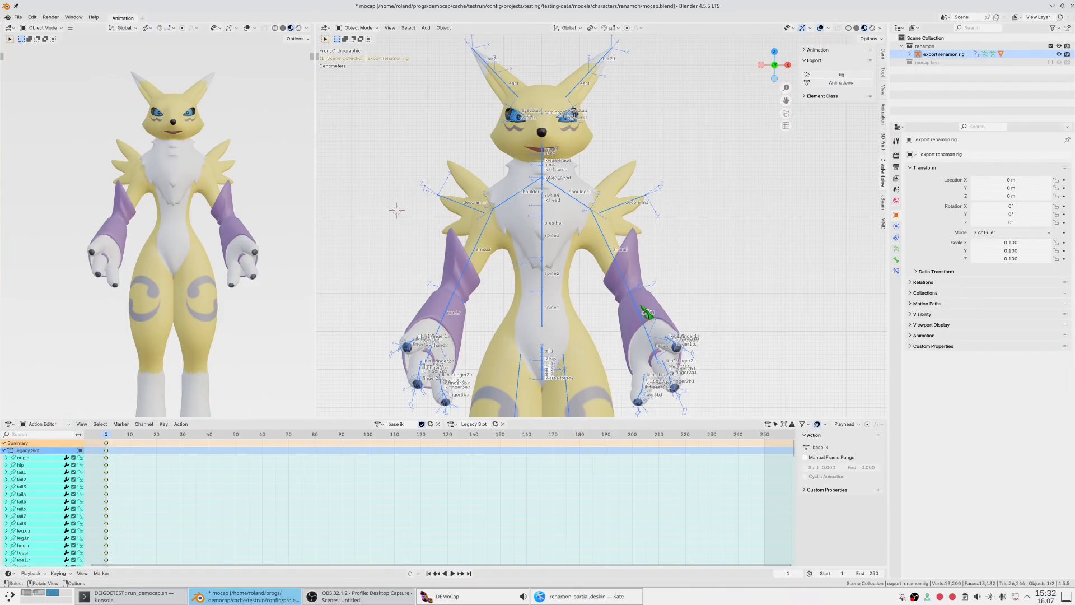
pyautogui.click(585, 237)
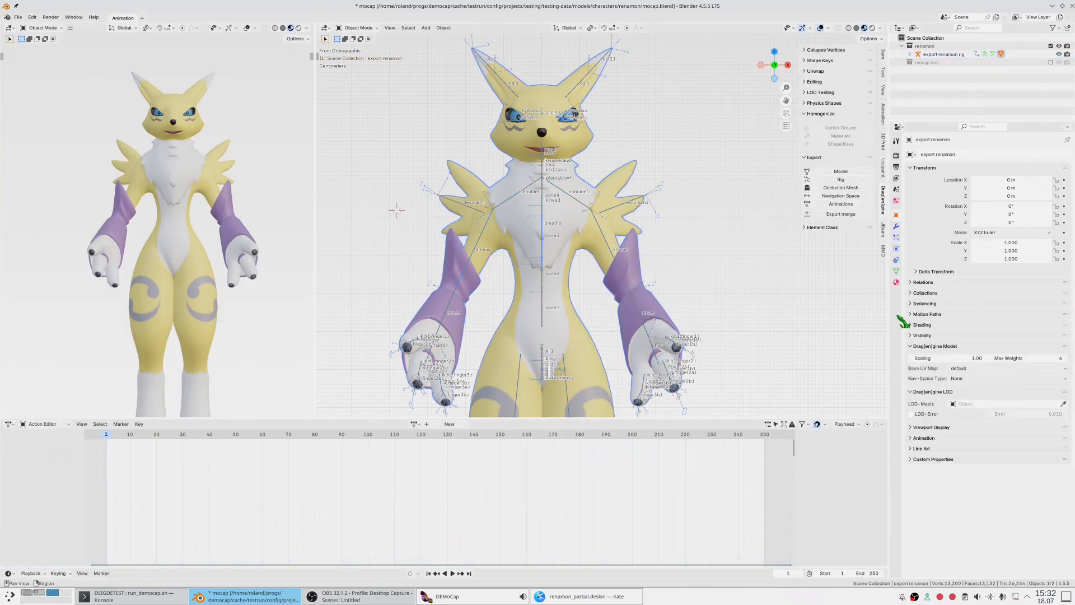
pyautogui.click(896, 272)
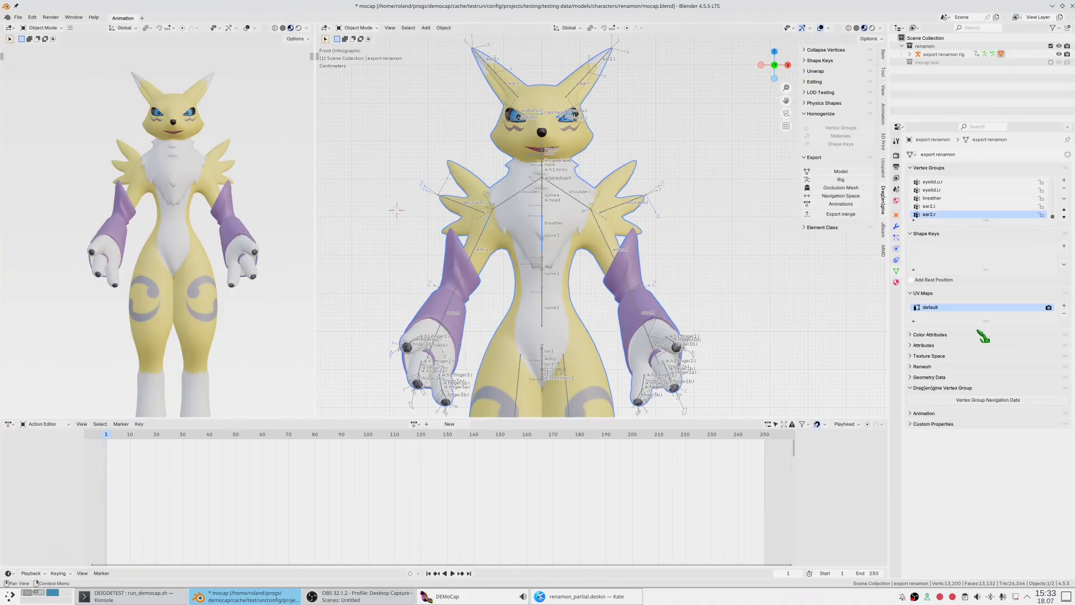
pyautogui.click(1064, 305)
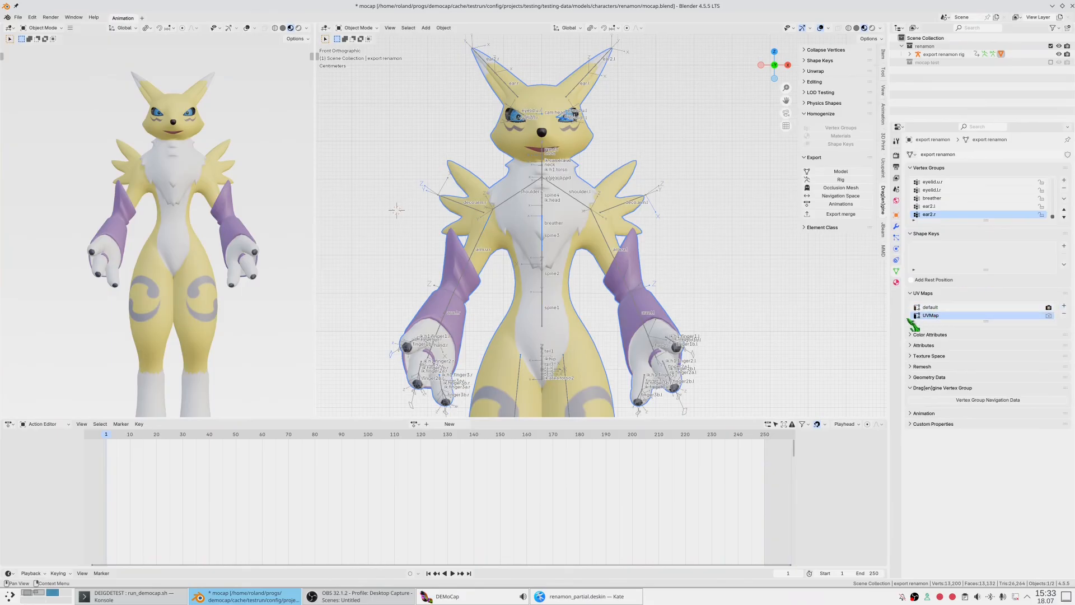
# - Make UVMap the render-active UV map and unwrap all faces of the Renamon mesh into it
pyautogui.click(1049, 315)
pyautogui.press('Tab')
pyautogui.press('a')
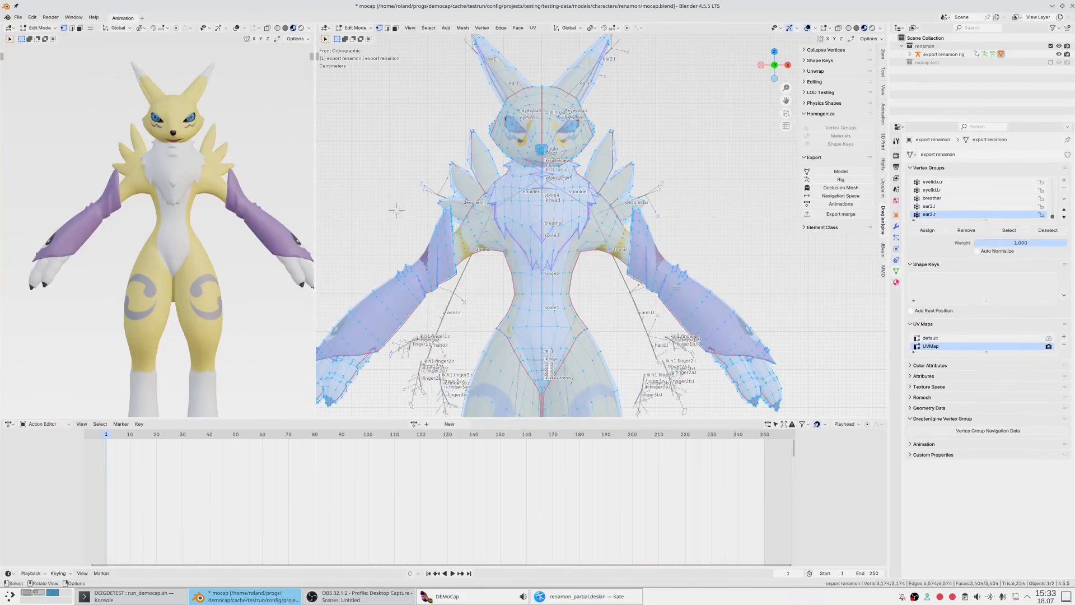
pyautogui.press('u')
pyautogui.click(644, 405)
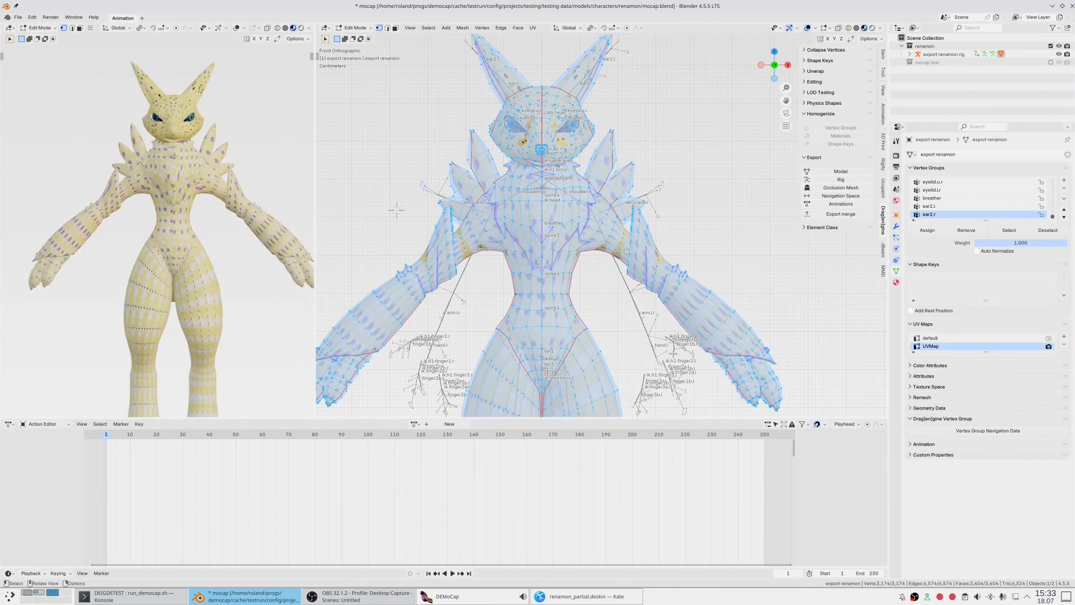
pyautogui.hotkey('alt', 'a')
pyautogui.press('Tab')
# - Make default the render-active and selected UV map of the Renamon mesh again
pyautogui.moveTo(707, 335); pyautogui.dragTo(950, 356, button='middle')
pyautogui.click(1048, 307)
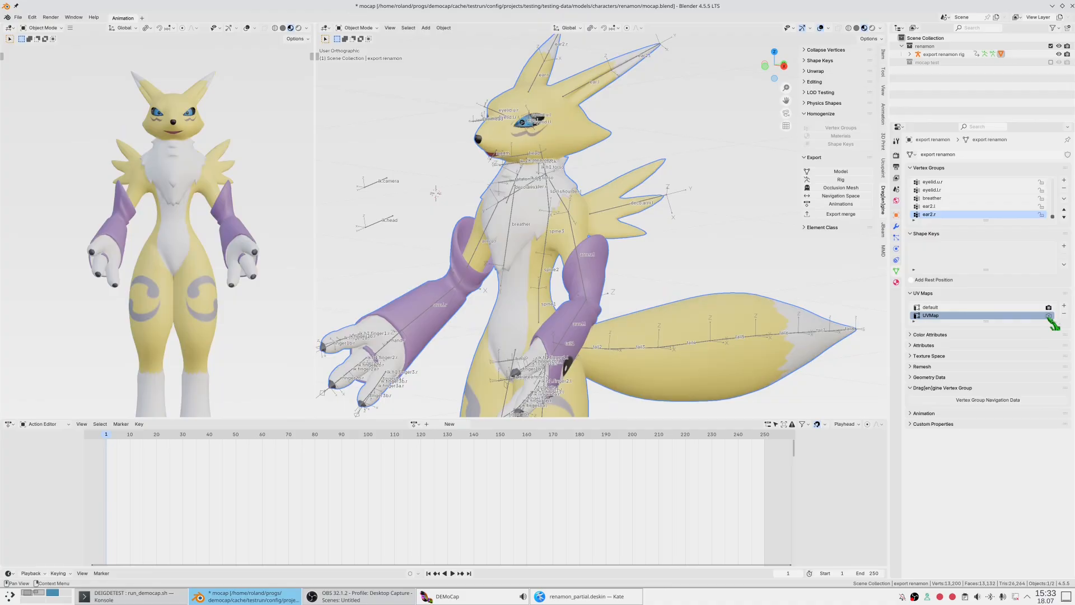
pyautogui.click(1049, 315)
pyautogui.click(1048, 307)
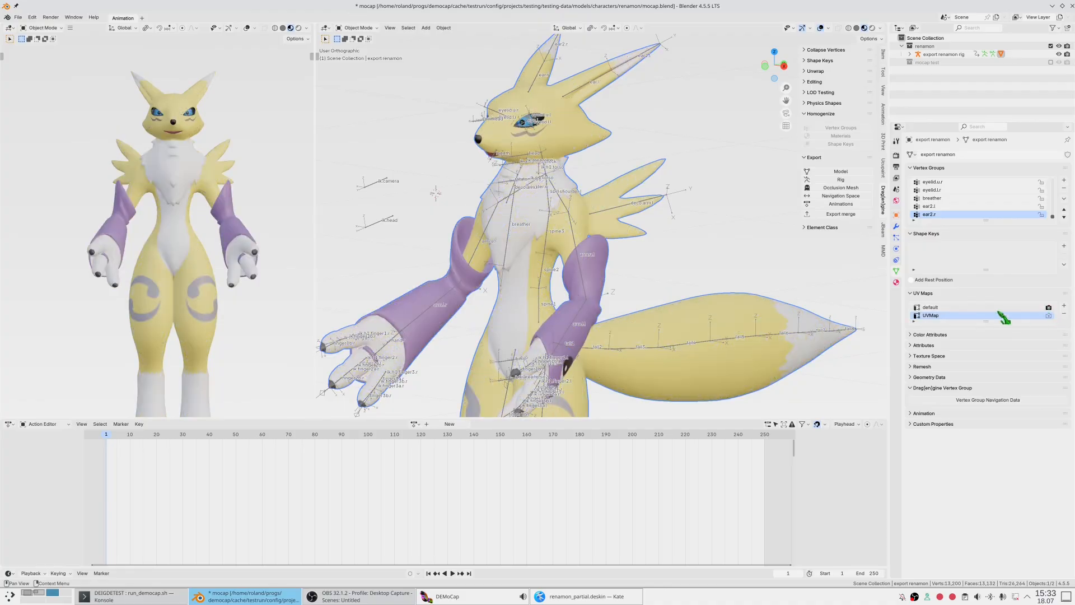
pyautogui.click(960, 308)
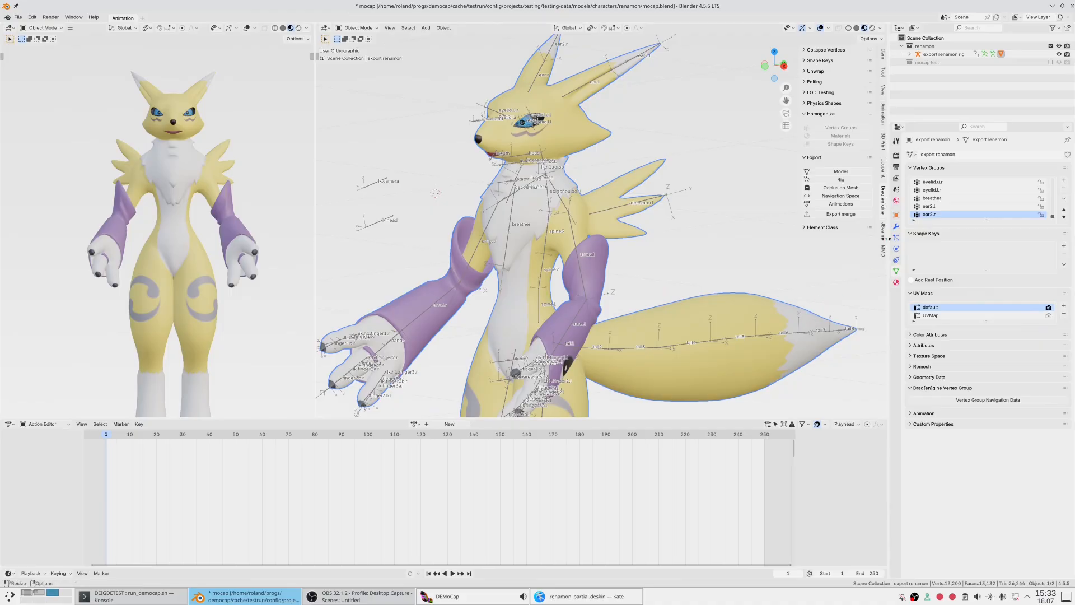
# - Examine the Base UV Map choices in the mesh's Drag[en]gine Model properties, keeping default selected
pyautogui.click(897, 216)
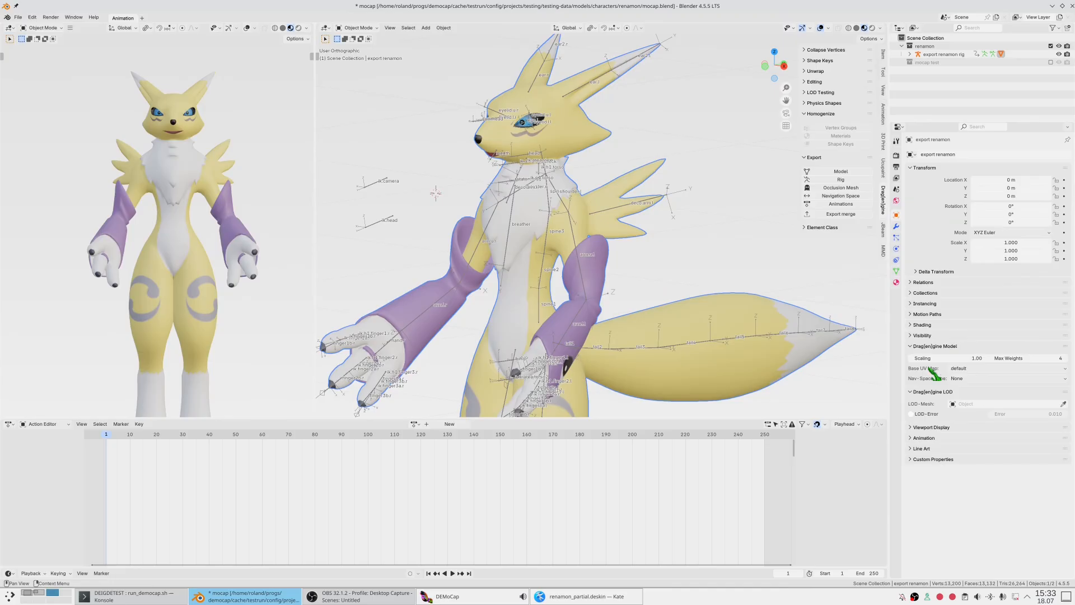
pyautogui.click(1045, 369)
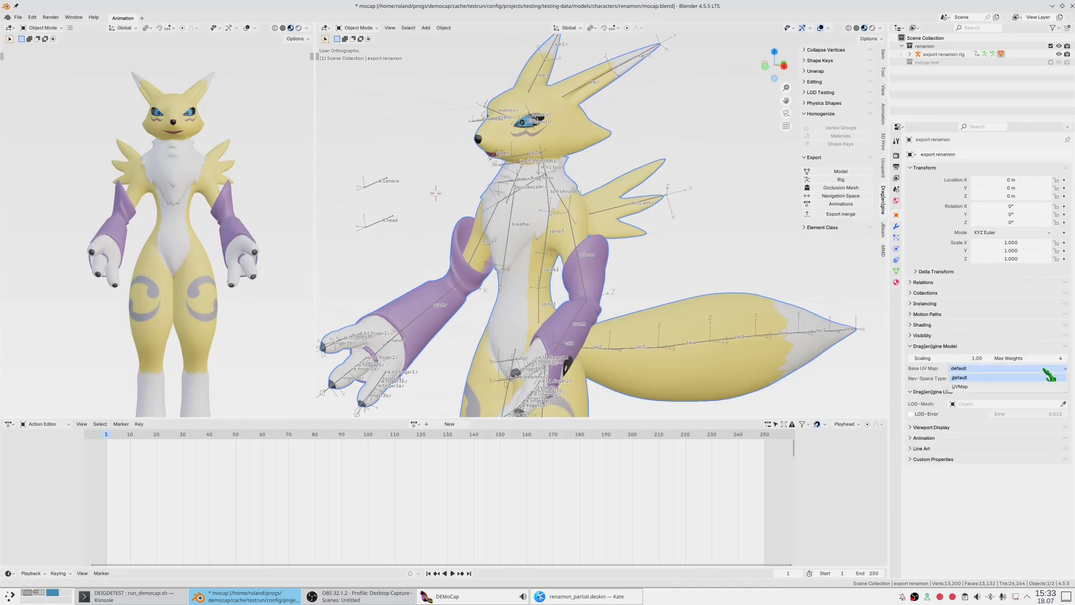
pyautogui.click(987, 377)
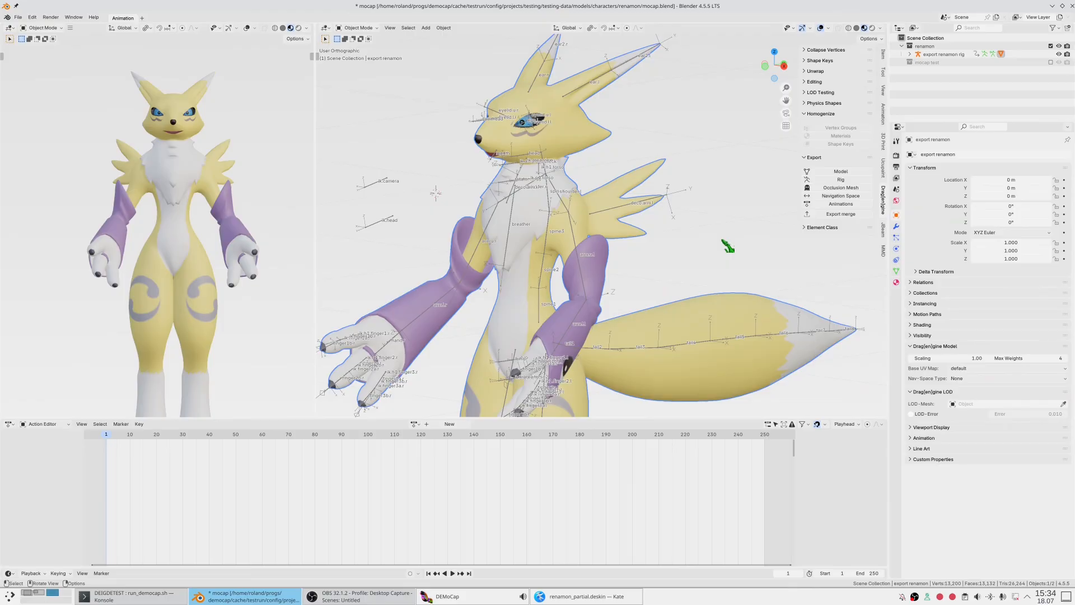
pyautogui.click(958, 368)
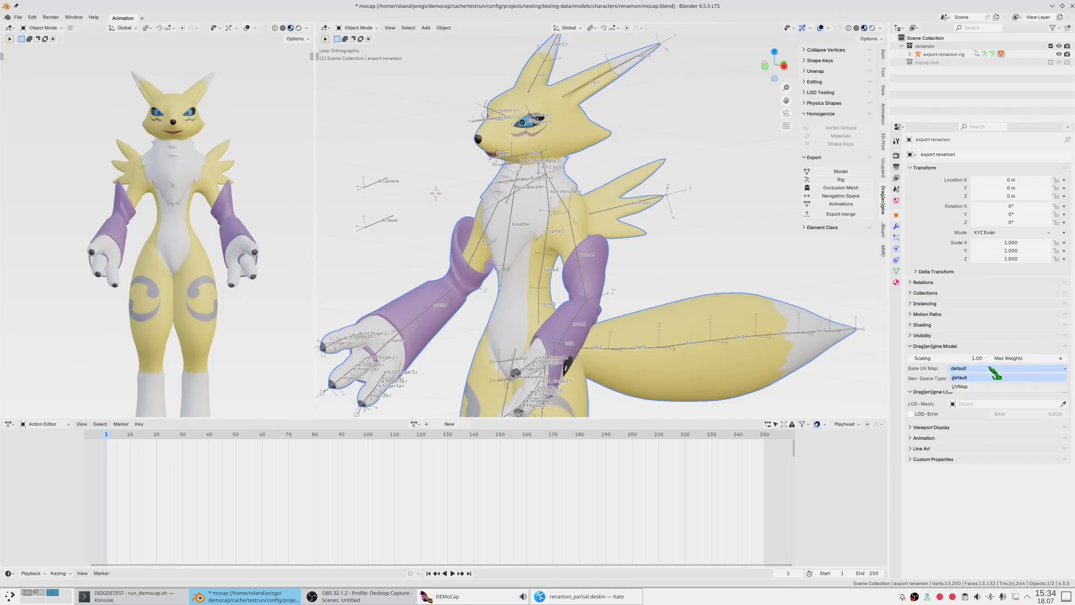
pyautogui.click(993, 371)
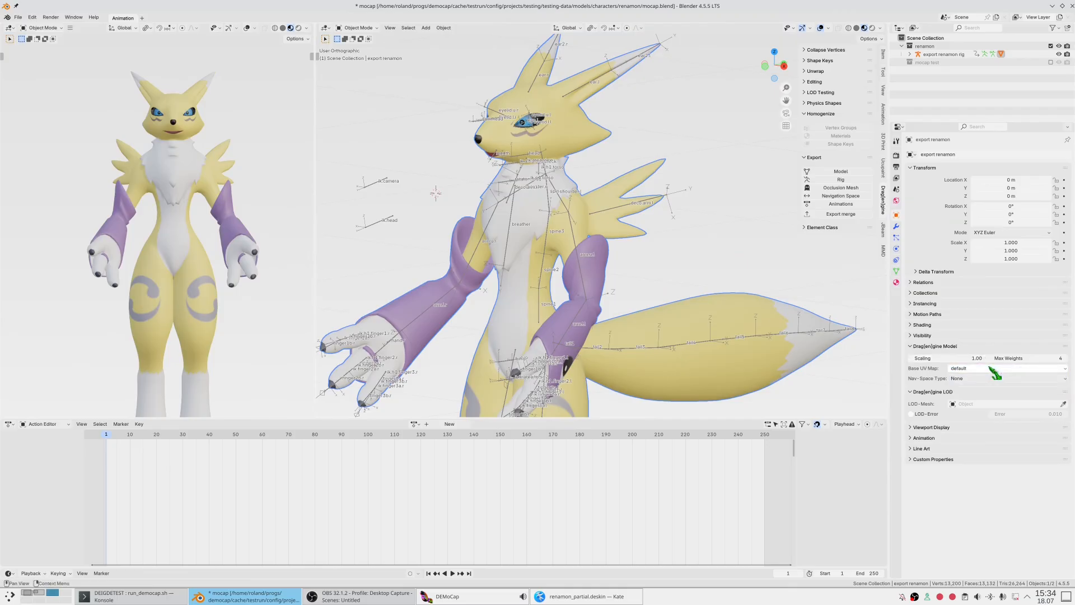
pyautogui.click(991, 370)
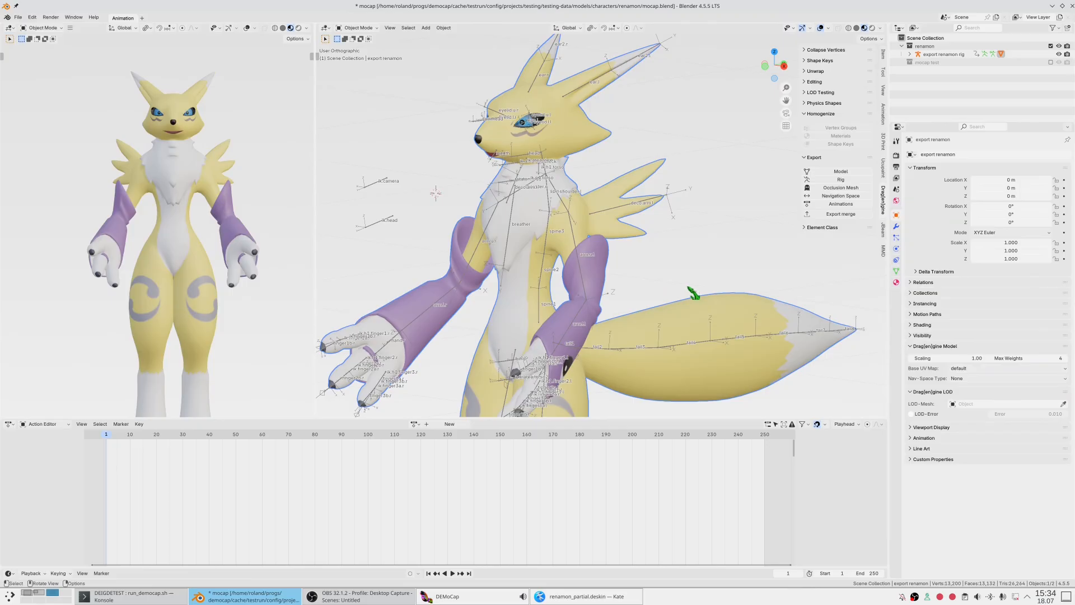
# - Export the Renamon mesh as a Drag[en]gine model, overwriting deleteme.demodel
pyautogui.moveTo(882, 313); pyautogui.dragTo(839, 271, button='middle')
pyautogui.click(841, 172)
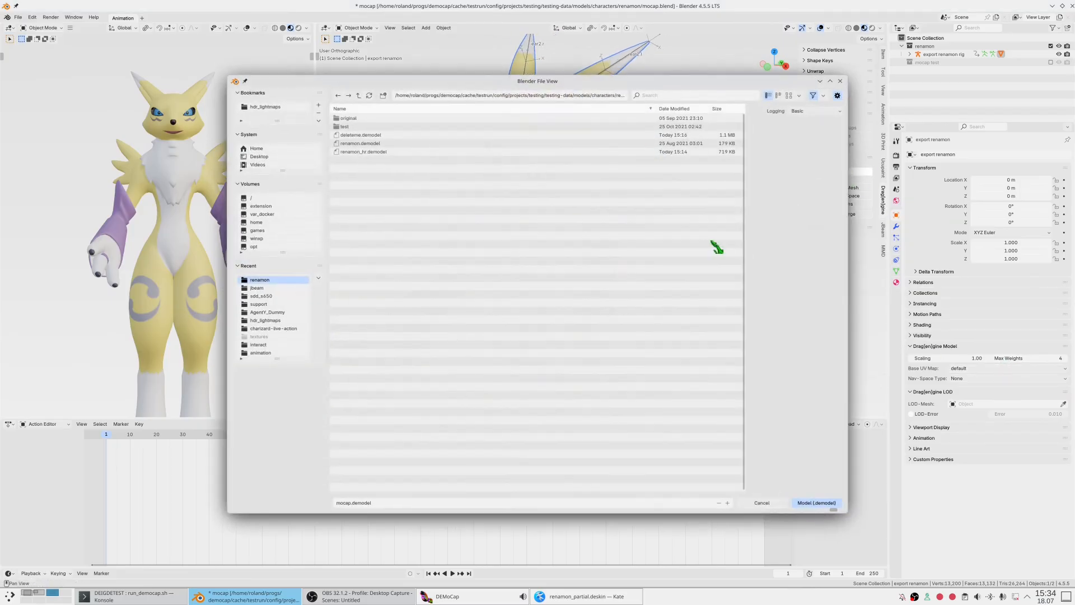
pyautogui.click(374, 143)
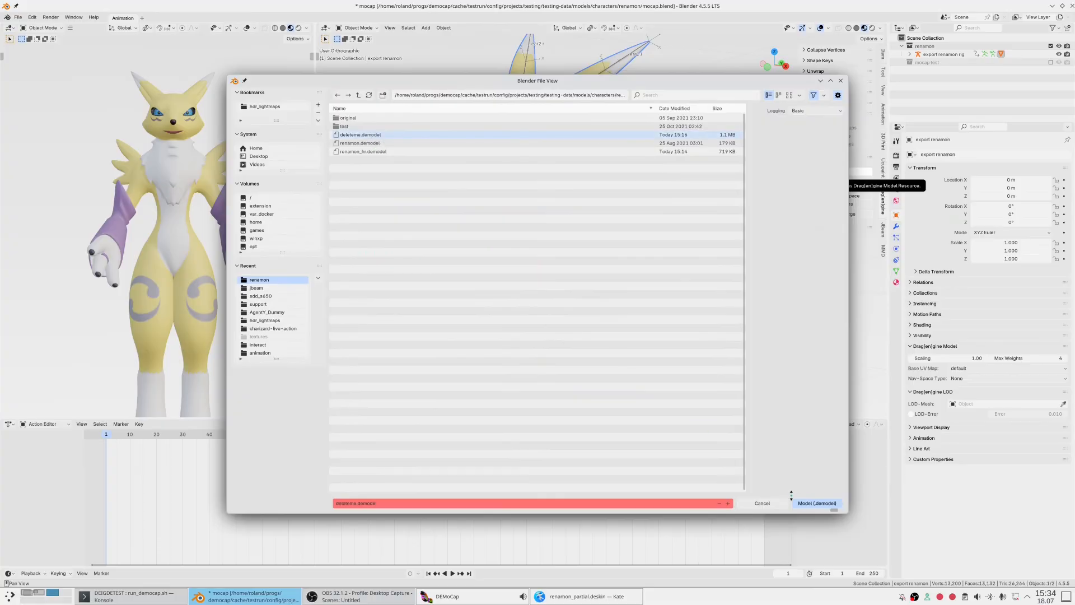
pyautogui.click(816, 503)
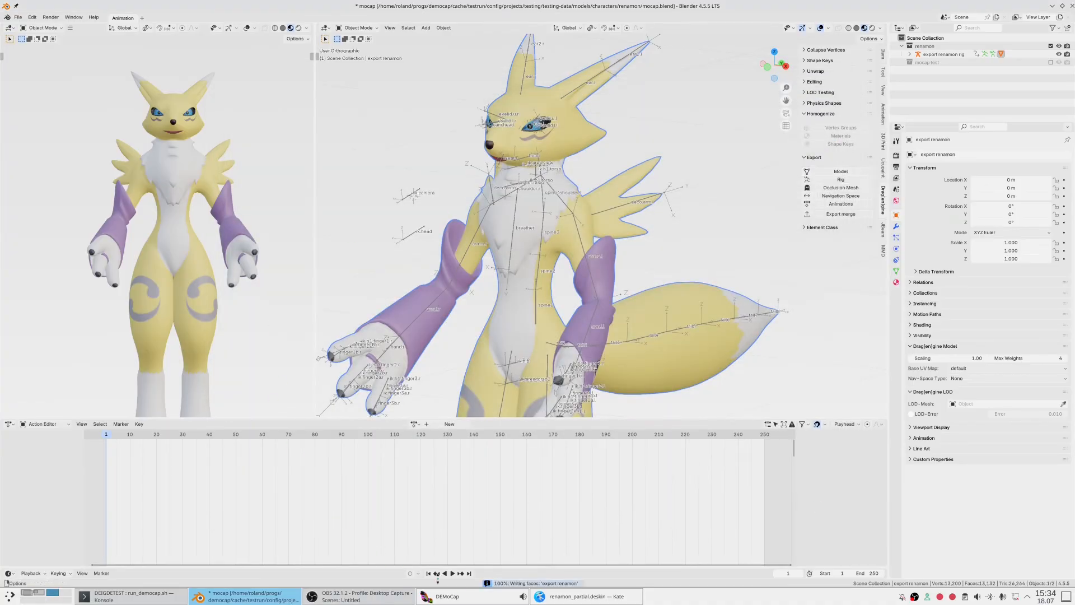
# - Switch to DEMoCap, try deleteme.demodel as the DeleteMe character's model, inspect the preview and discard the profile changes
pyautogui.hotkey('alt', 'Tab')
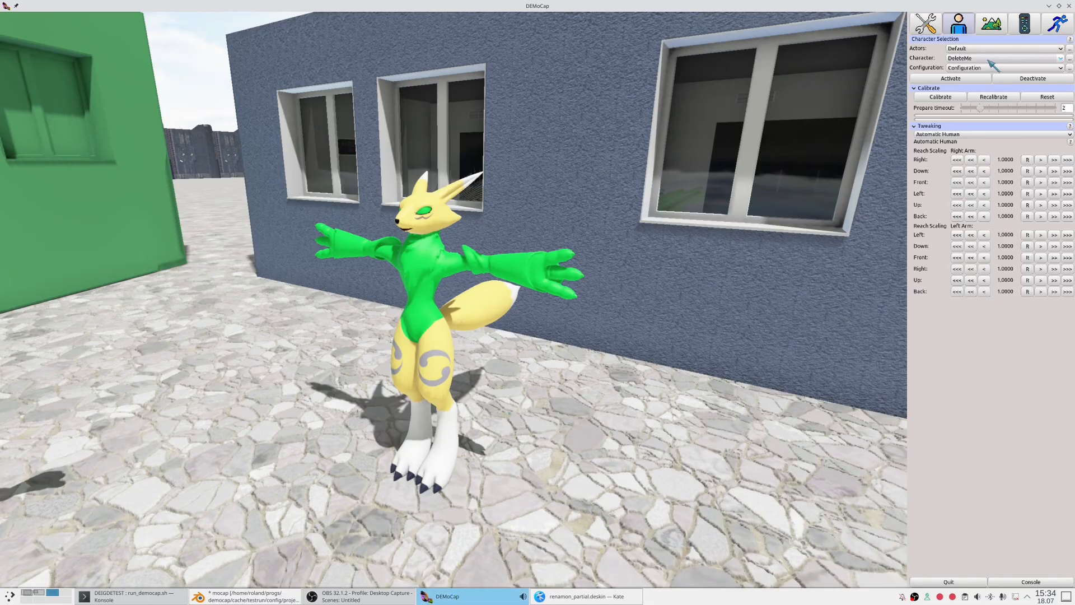
pyautogui.click(1069, 58)
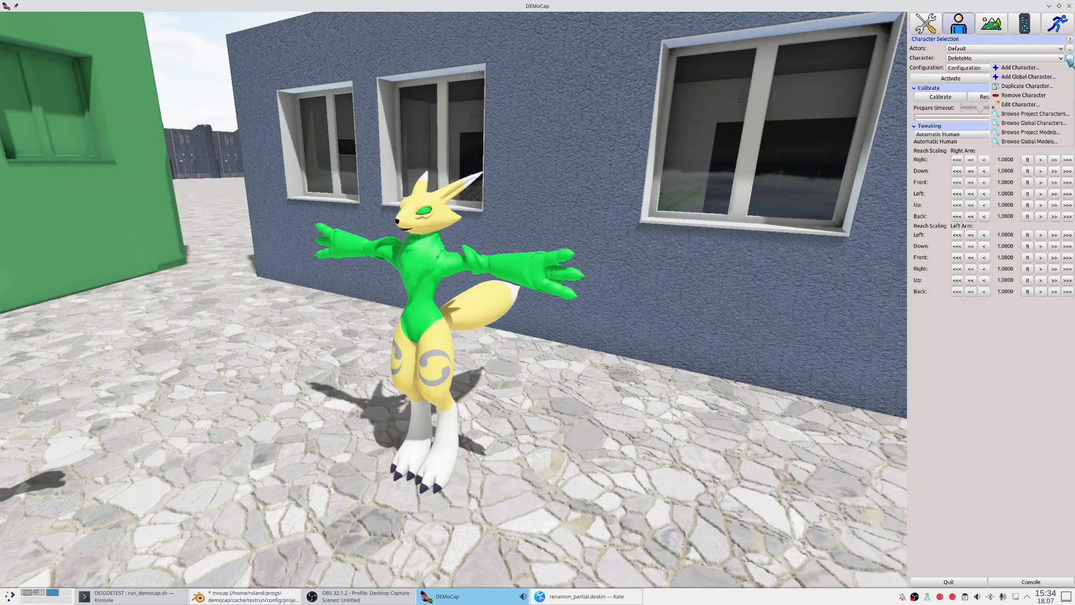
pyautogui.click(1020, 104)
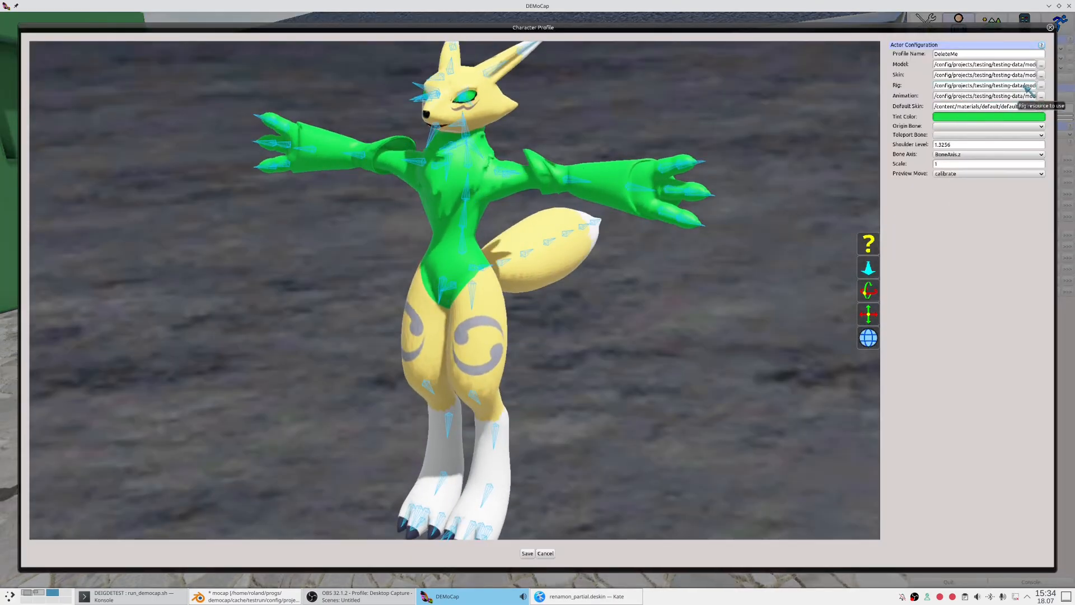
pyautogui.click(1041, 65)
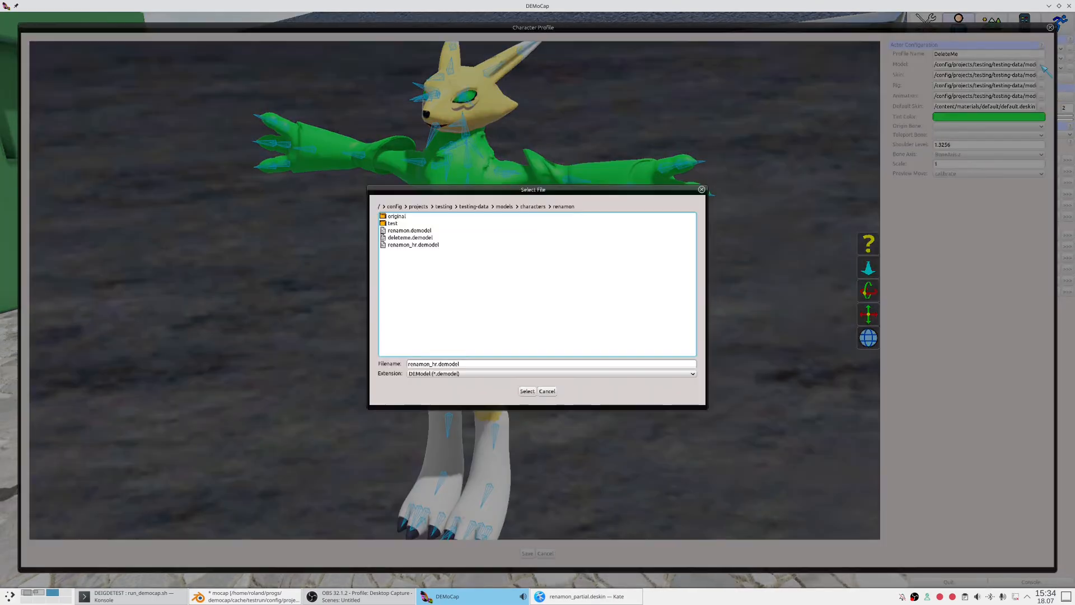
pyautogui.click(424, 239)
pyautogui.doubleClick(424, 242)
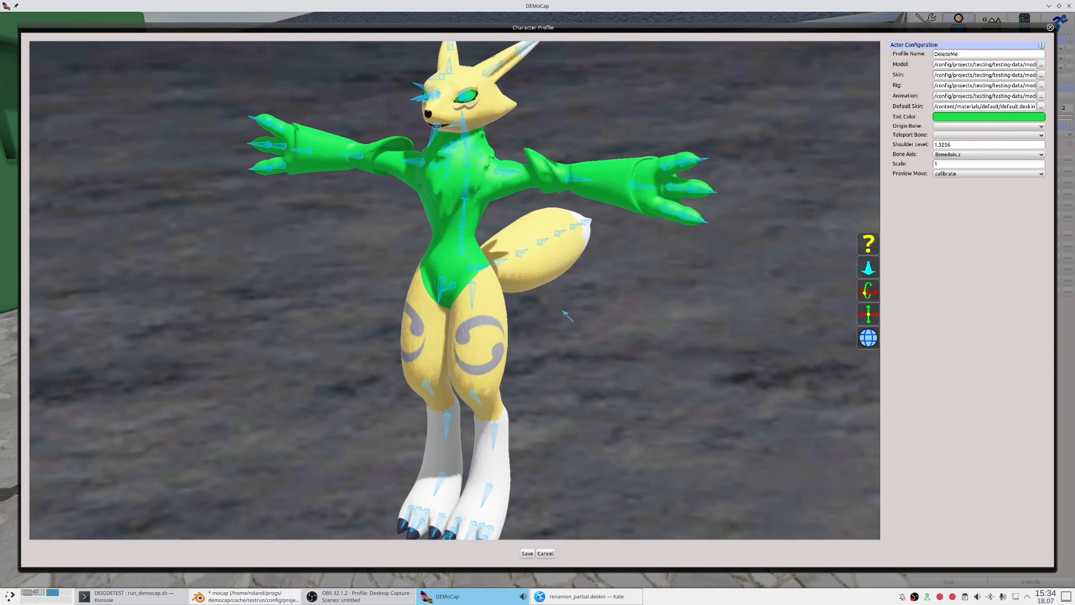
pyautogui.moveTo(507, 267)
pyautogui.mouseDown()
pyautogui.moveTo(482, 269)
pyautogui.moveTo(527, 268)
pyautogui.moveTo(488, 268)
pyautogui.moveTo(496, 268)
pyautogui.mouseUp()
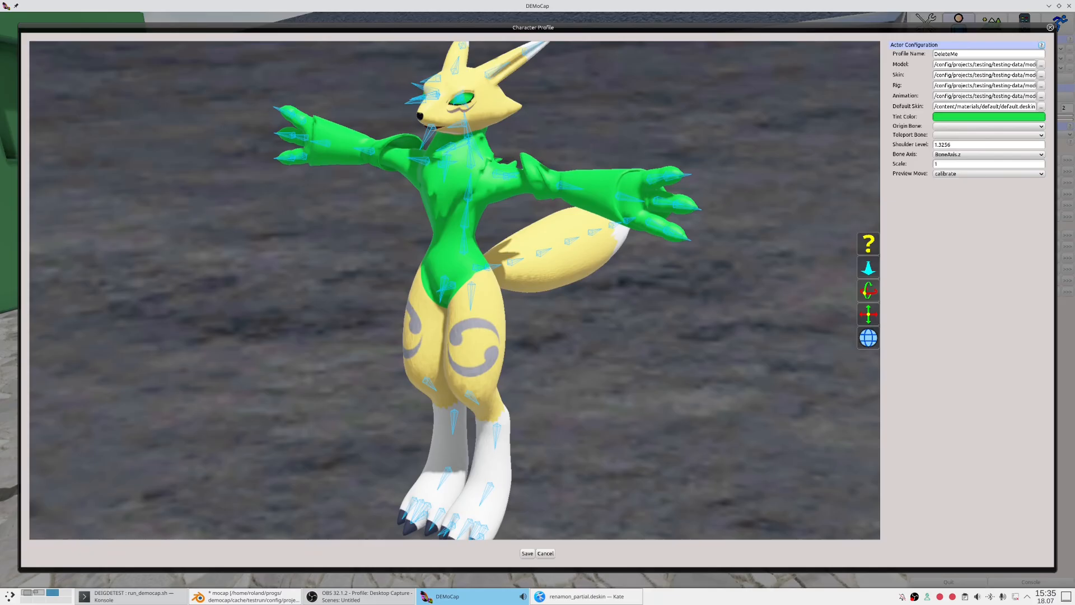
pyautogui.click(545, 553)
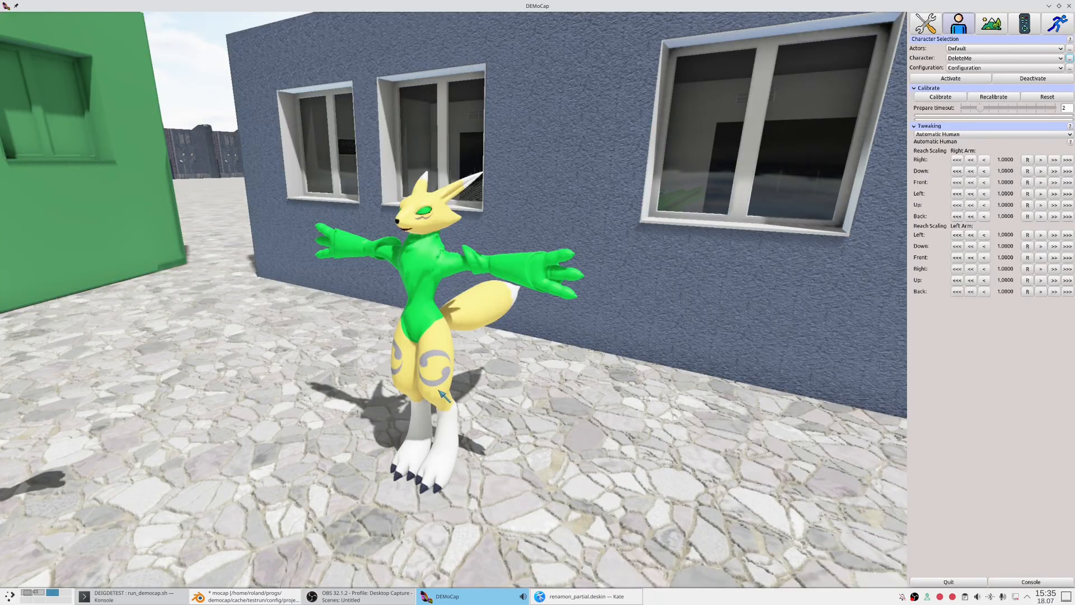
# - Check which model file the DeleteMe character profile uses and close the profile without saving
pyautogui.click(1069, 58)
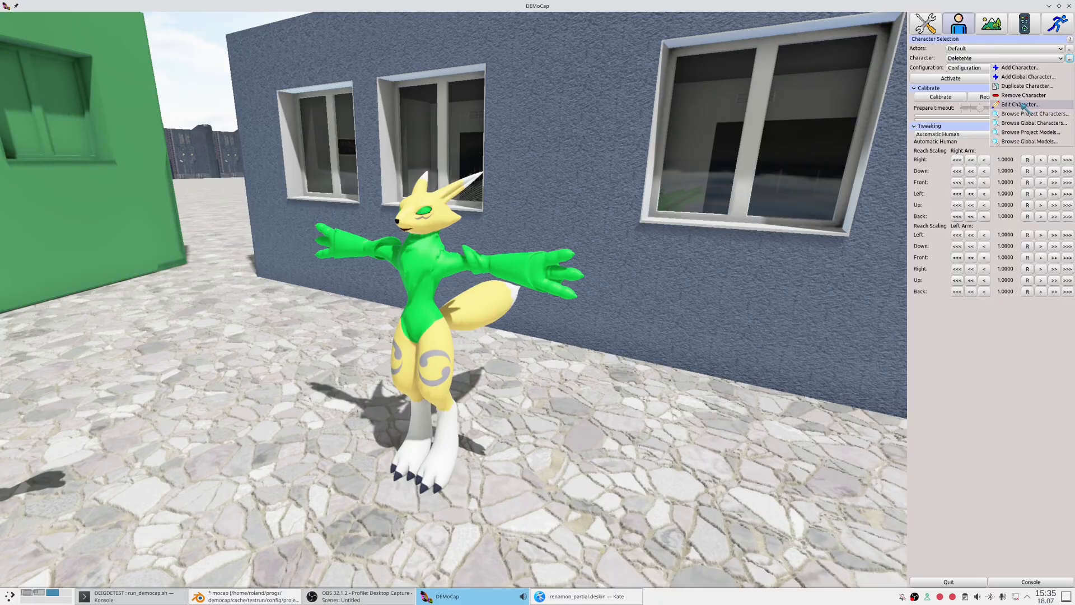
pyautogui.click(1024, 105)
pyautogui.click(1014, 65)
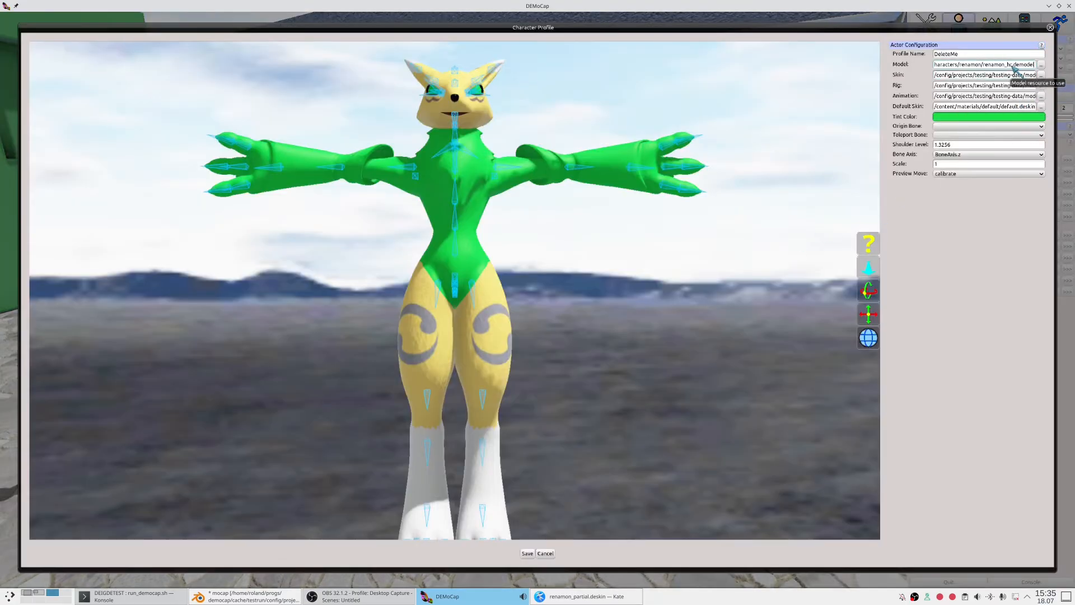
pyautogui.click(544, 553)
# - In Blender, set the Renamon mesh's Base UV Map to UVMap and export the model over deleteme.demodel
pyautogui.click(247, 597)
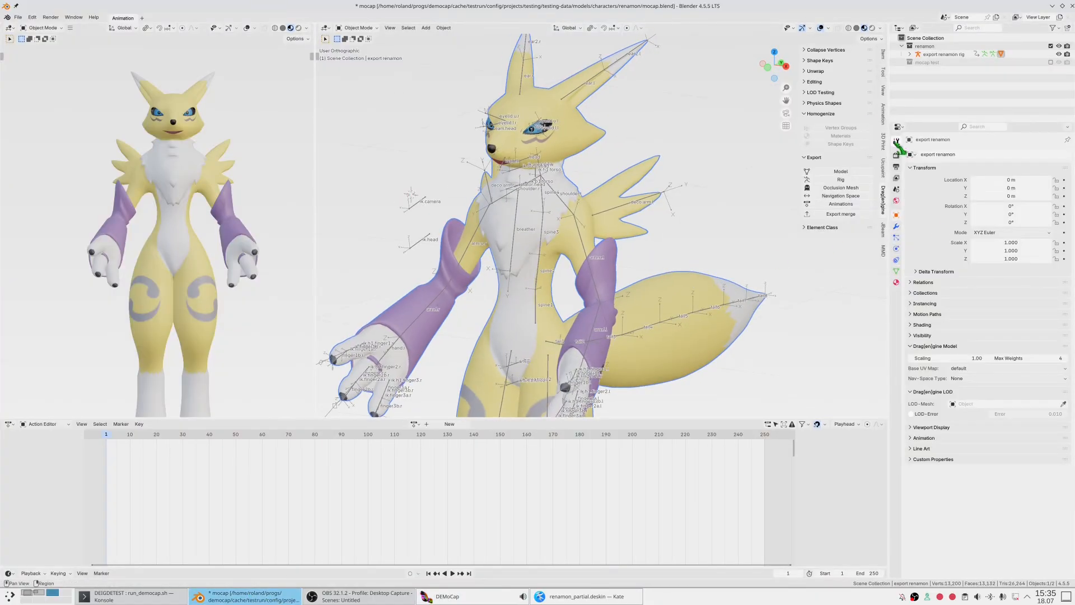
pyautogui.click(1005, 368)
pyautogui.click(978, 386)
pyautogui.click(841, 170)
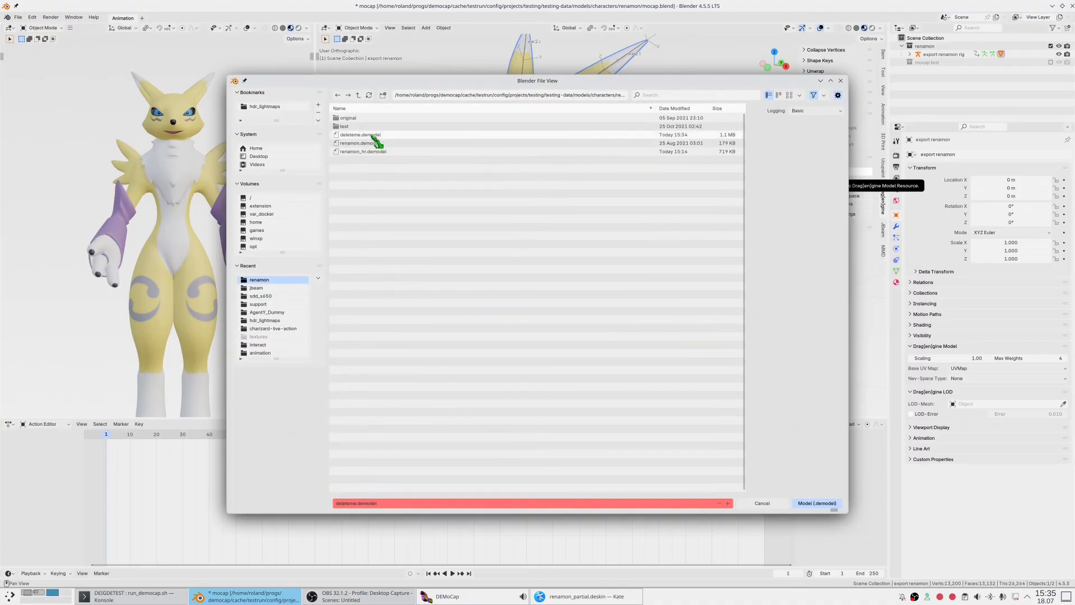
pyautogui.doubleClick(372, 136)
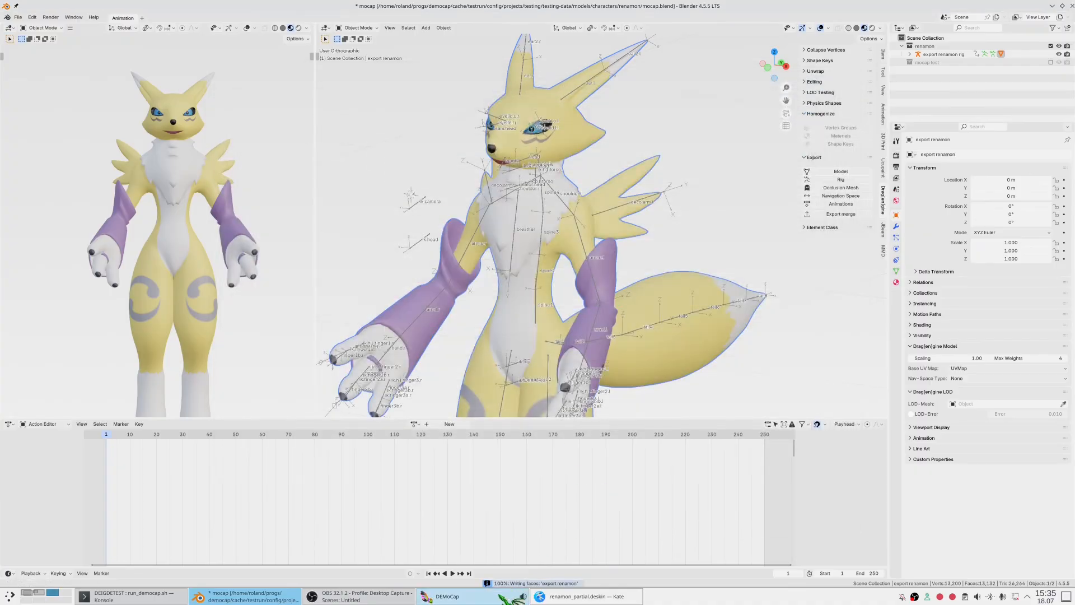
# - Switch to DEMoCap and load deleteme.demodel as the model in the DeleteMe character's profile to preview its texturing
pyautogui.click(511, 598)
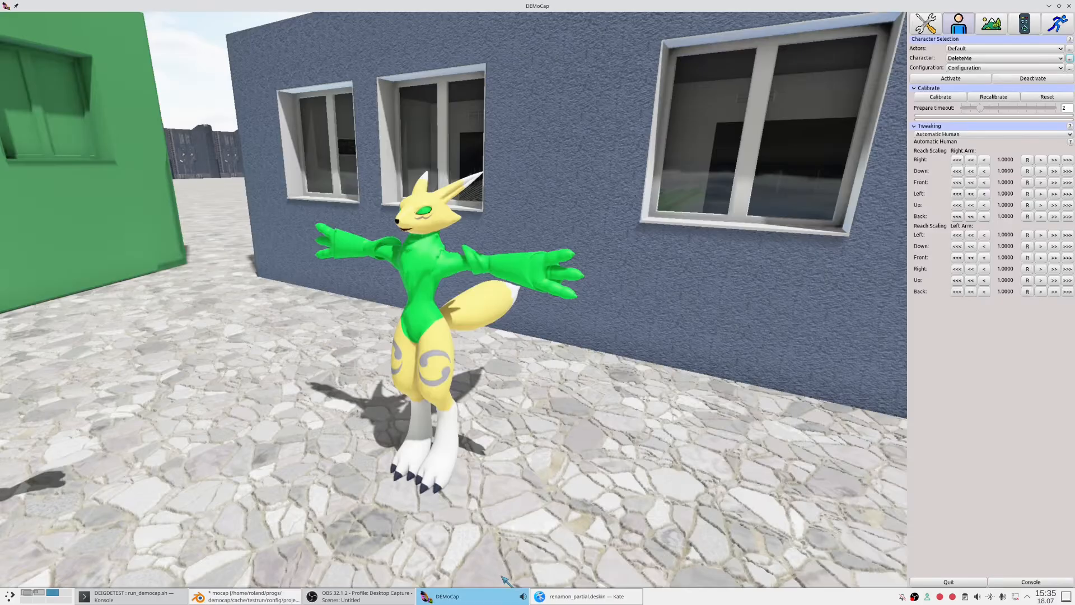
pyautogui.click(1070, 59)
pyautogui.click(1003, 103)
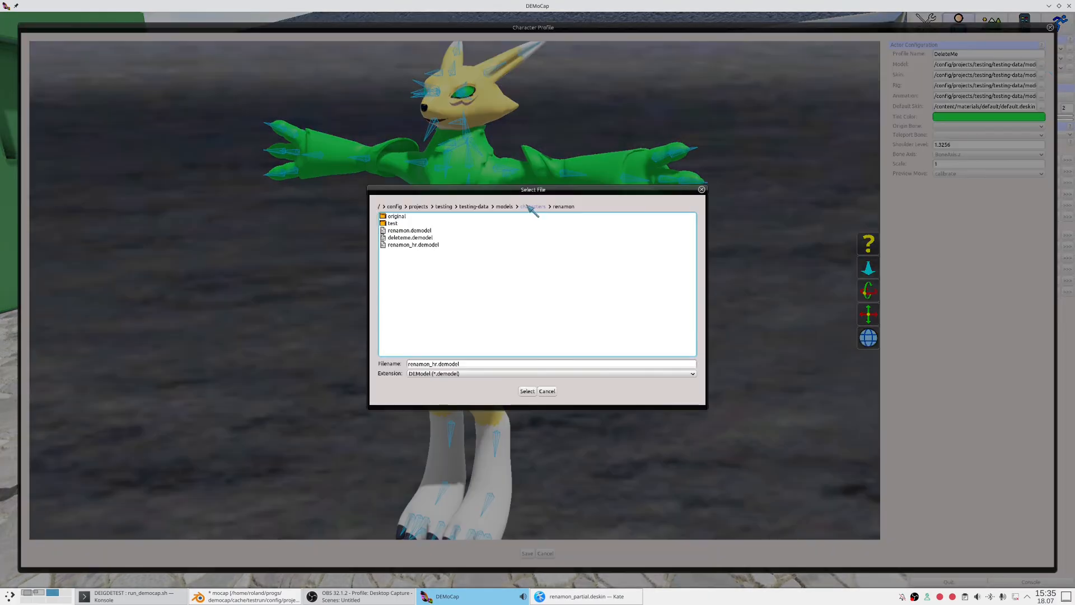
pyautogui.doubleClick(410, 240)
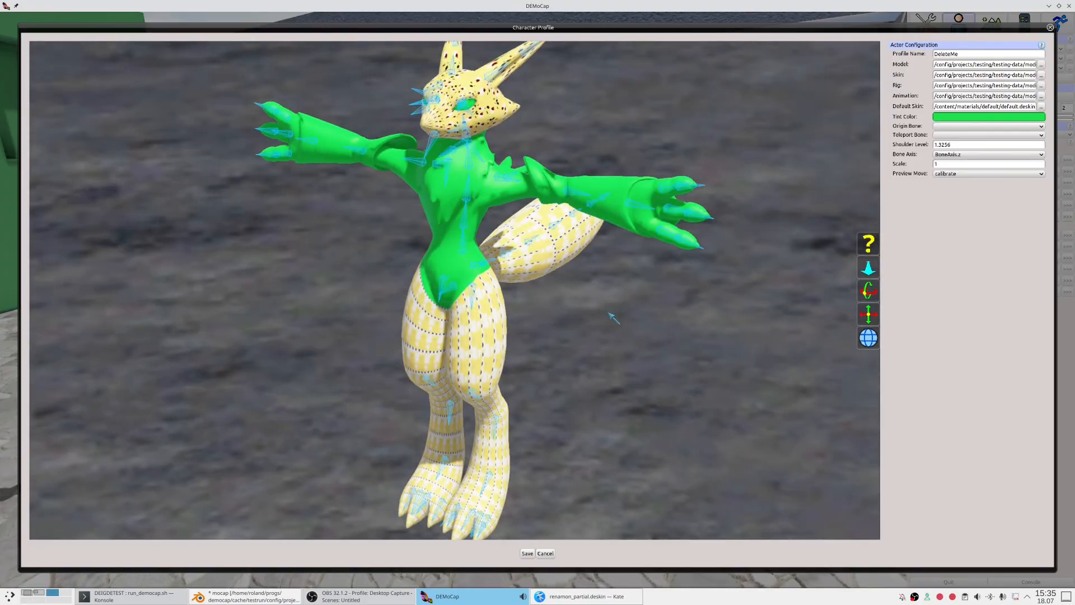
# - Switch to Blender and compare the Renamon mesh's UVMap and default UV maps by changing which one is active for rendering
pyautogui.click(246, 596)
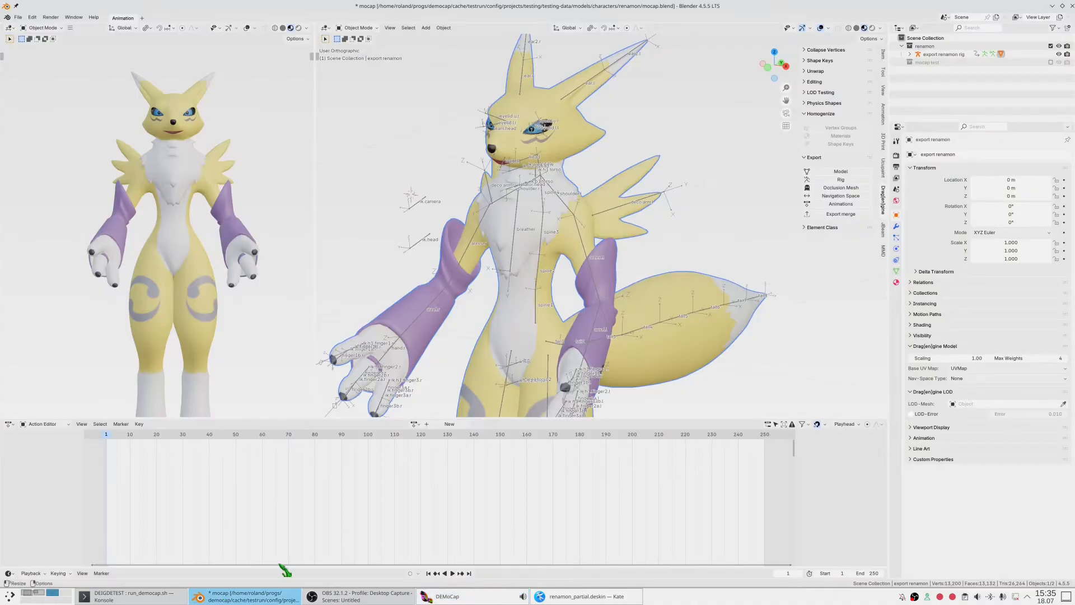
pyautogui.click(897, 270)
pyautogui.click(1048, 315)
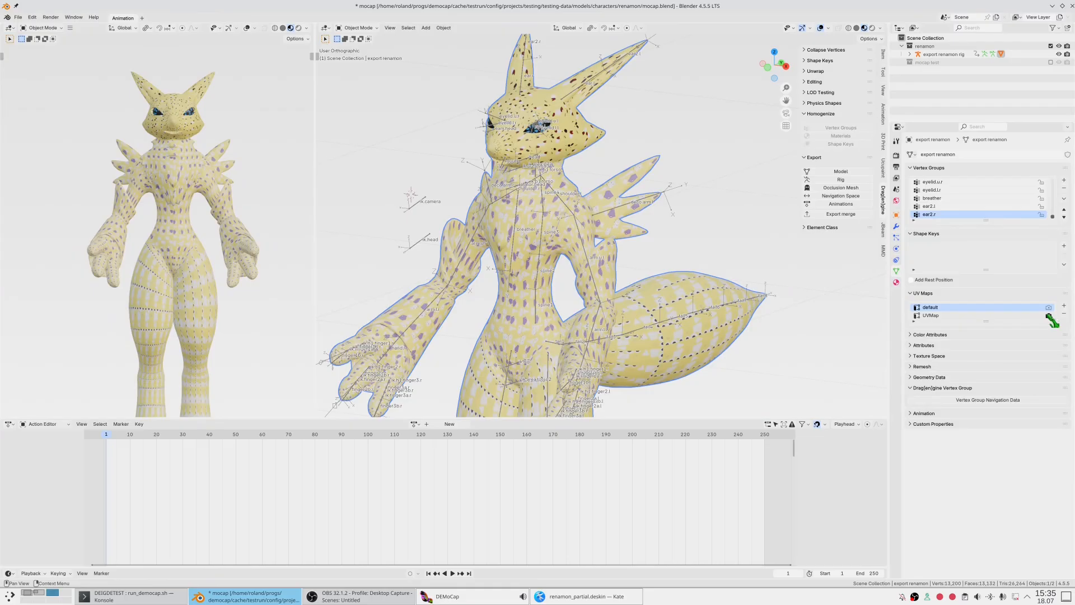
pyautogui.click(1049, 307)
# - Set the Renamon mesh's Base UV Map for the Drag[en]gine export to default
pyautogui.click(897, 215)
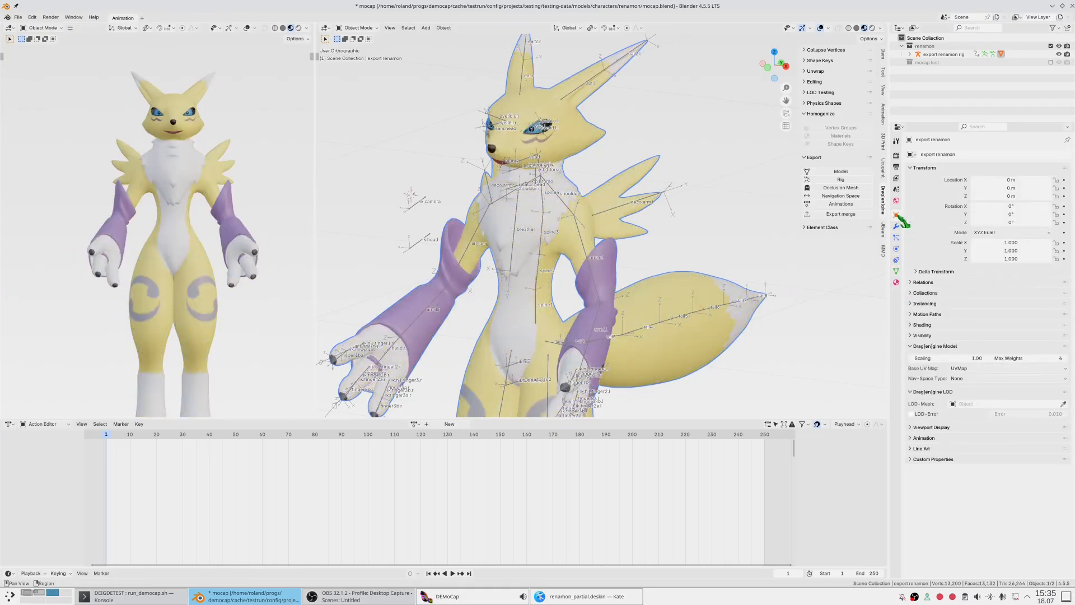
pyautogui.click(991, 368)
pyautogui.click(992, 376)
# - Close the character profile in DEMoCap without saving and, back in Blender, export the model over deleteme.demodel
pyautogui.hotkey('alt', 'Tab')
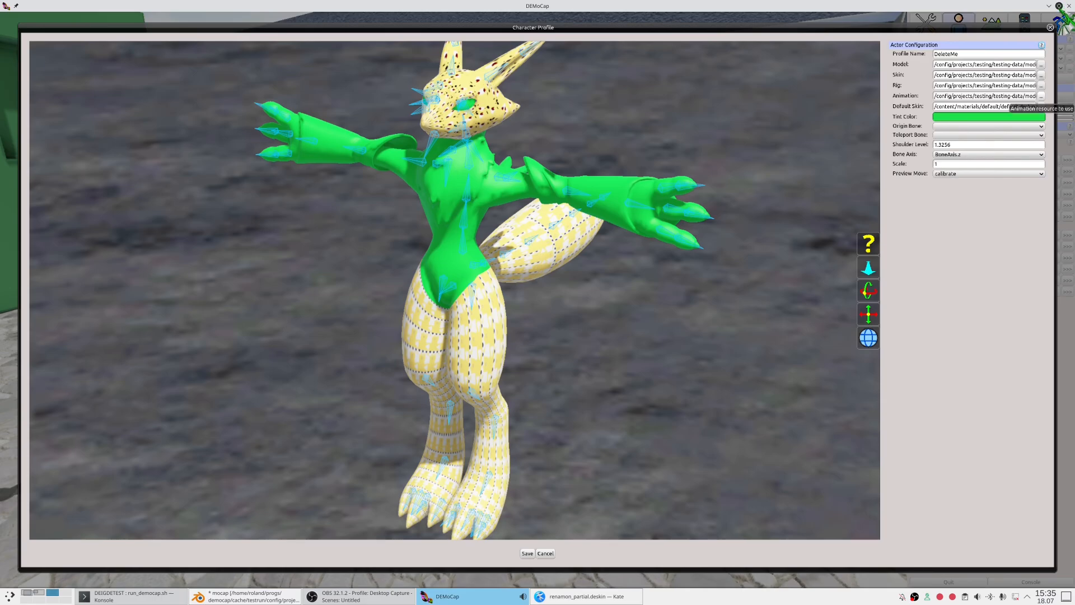
pyautogui.click(1050, 28)
pyautogui.click(246, 596)
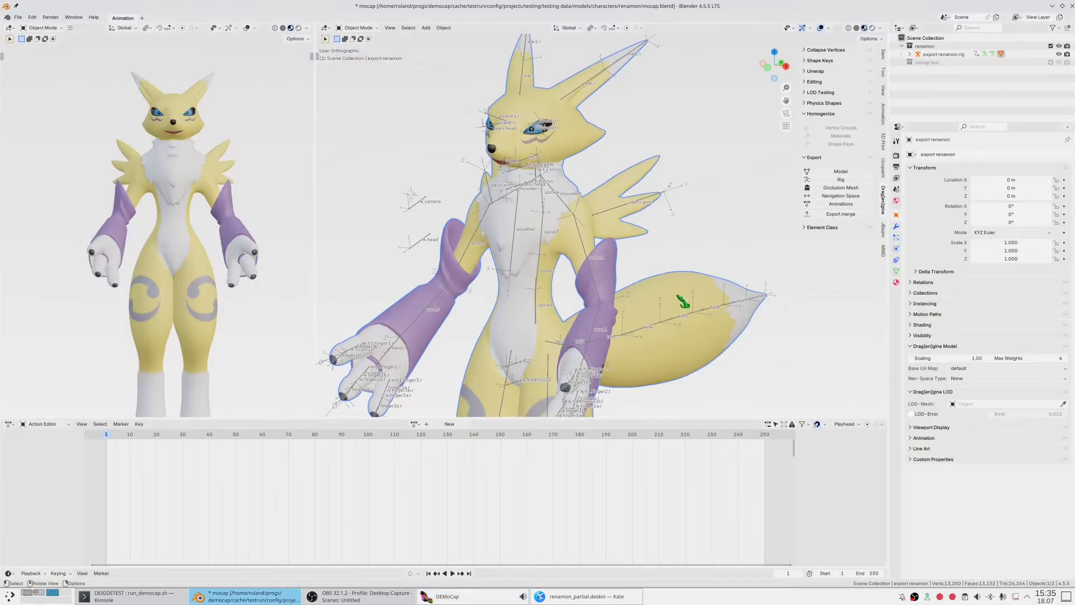
pyautogui.click(829, 172)
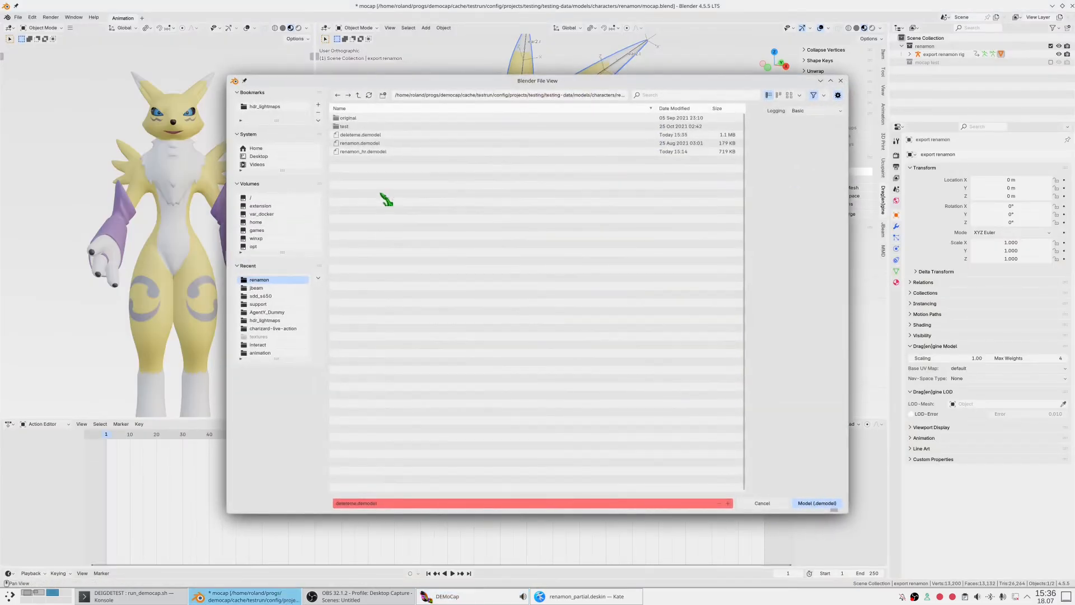
pyautogui.doubleClick(365, 138)
# - Switch to DEMoCap, try deleteme.demodel as the DeleteMe character's model, inspect the textured preview and discard the profile changes
pyautogui.hotkey('alt', 'Tab')
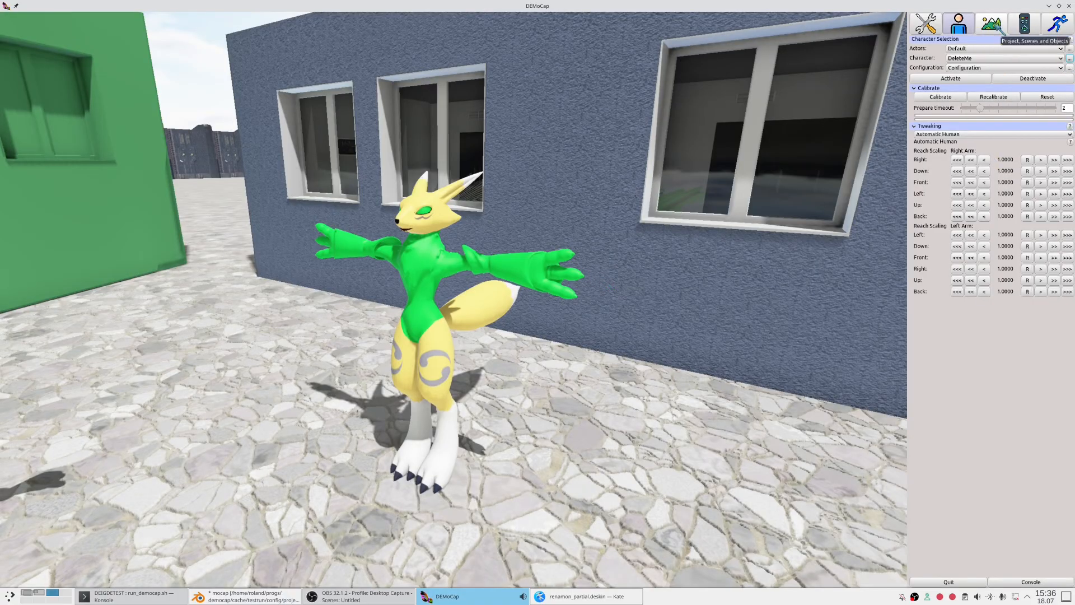
pyautogui.click(1070, 58)
pyautogui.click(1018, 106)
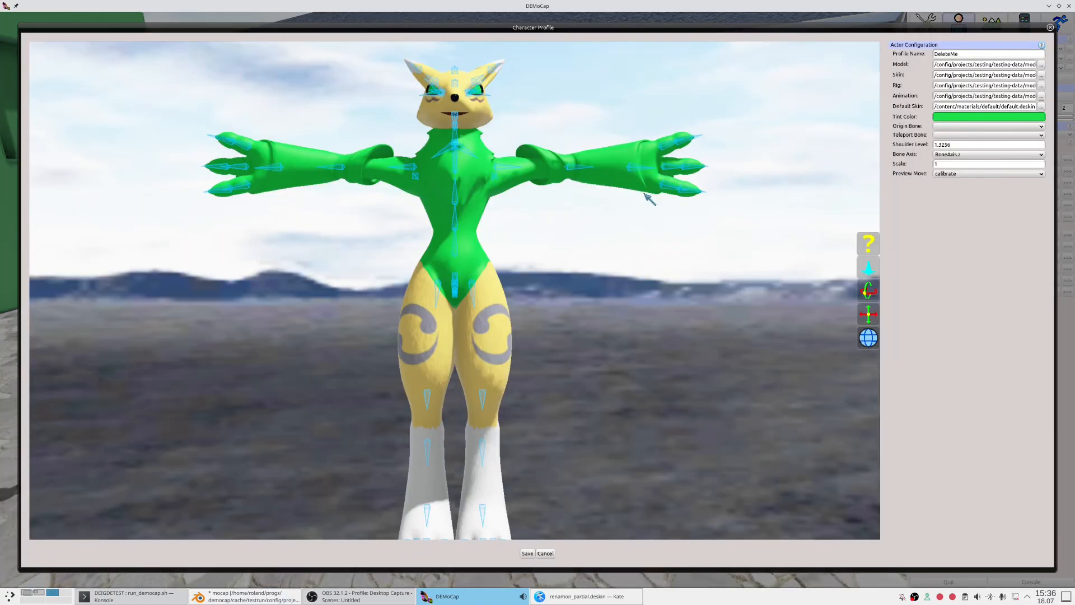
pyautogui.click(1044, 66)
pyautogui.click(429, 240)
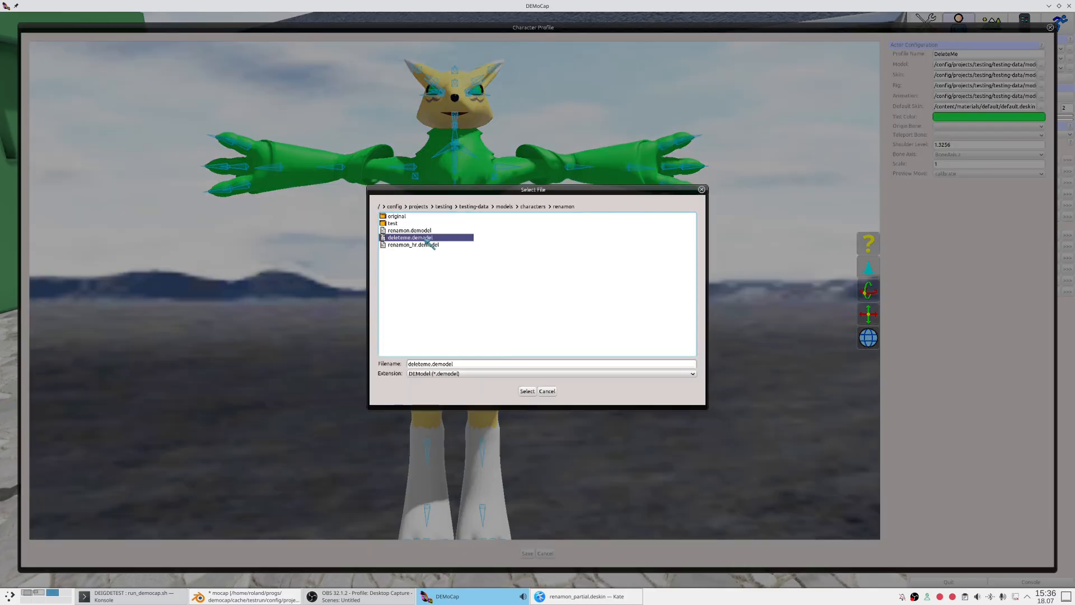
pyautogui.doubleClick(429, 239)
pyautogui.moveTo(590, 291); pyautogui.dragTo(523, 260)
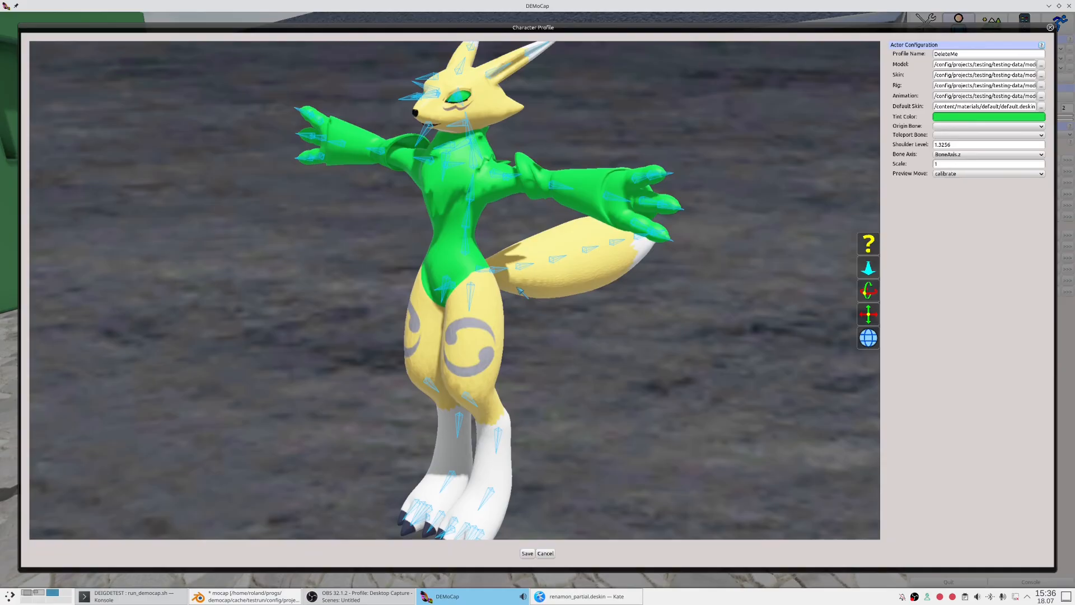
pyautogui.click(544, 553)
# - In Blender, review the mesh's UV map list and its Base UV Map export setting, keeping default selected
pyautogui.click(215, 599)
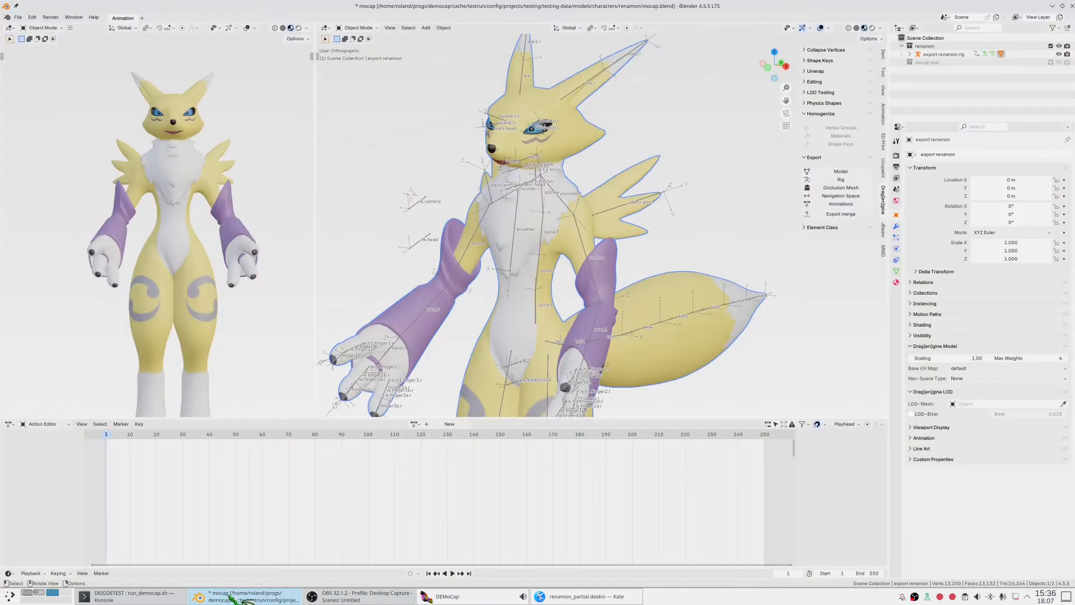
pyautogui.click(896, 271)
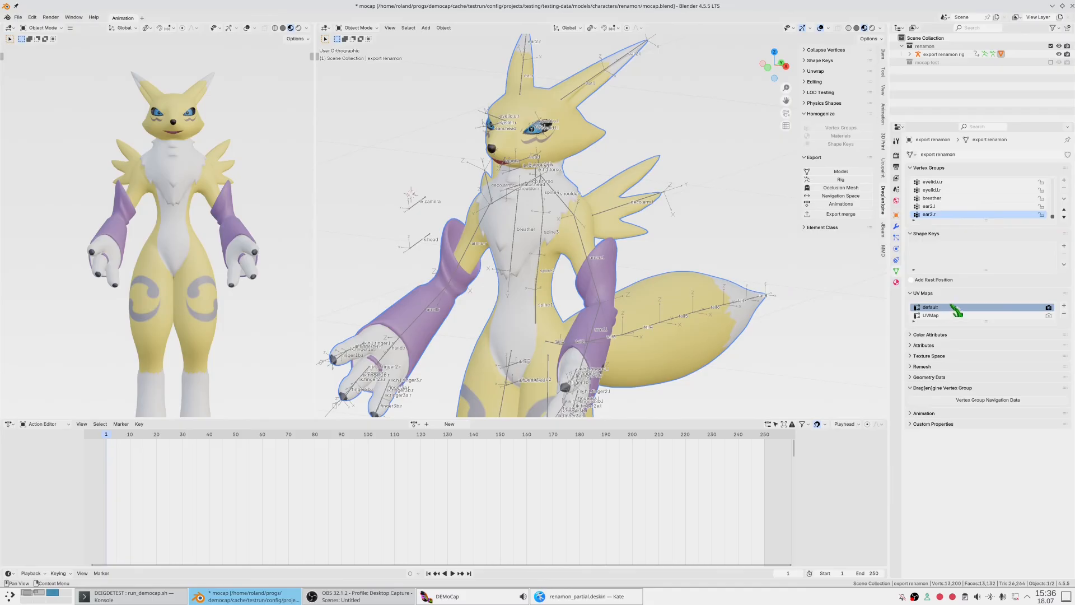
pyautogui.click(896, 215)
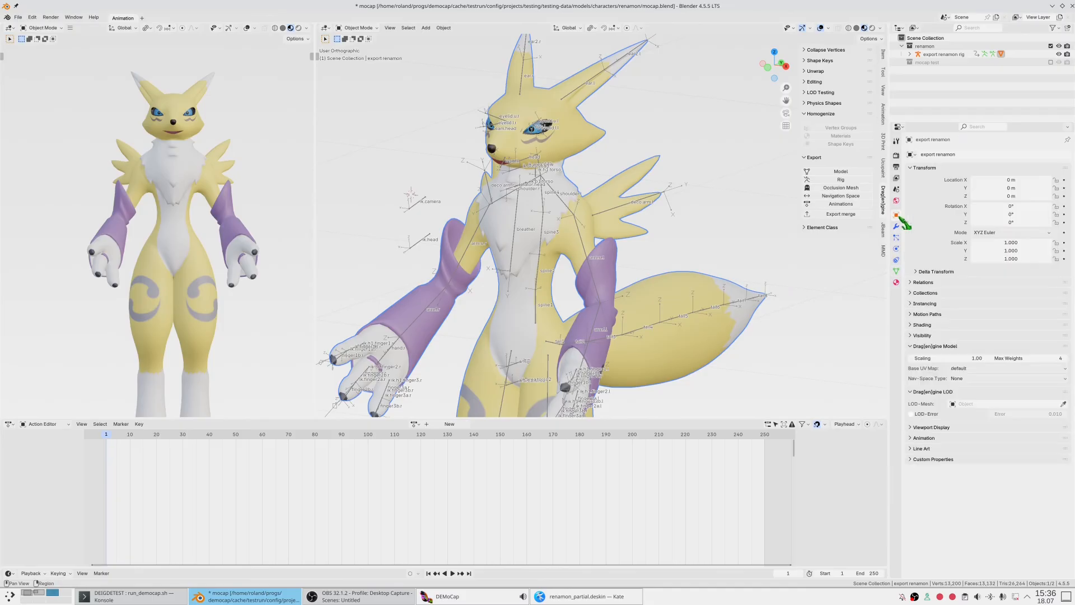
pyautogui.click(980, 370)
pyautogui.click(980, 377)
# - Compare the Renamon mesh in Edit Mode and Object Mode from different angles, and switch to DEMoCap
pyautogui.press('Tab')
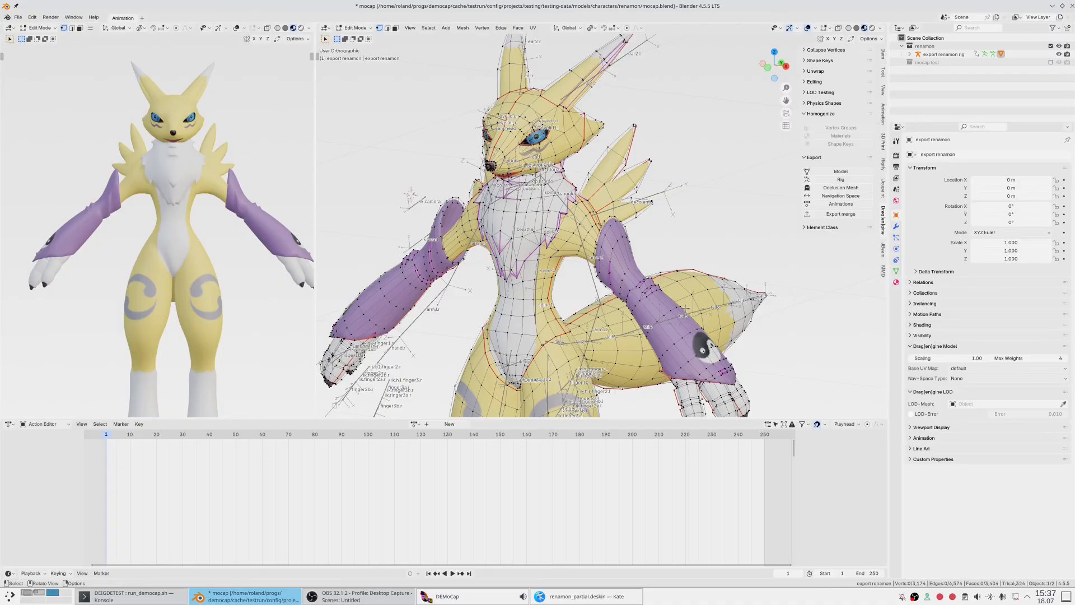
pyautogui.press('Tab')
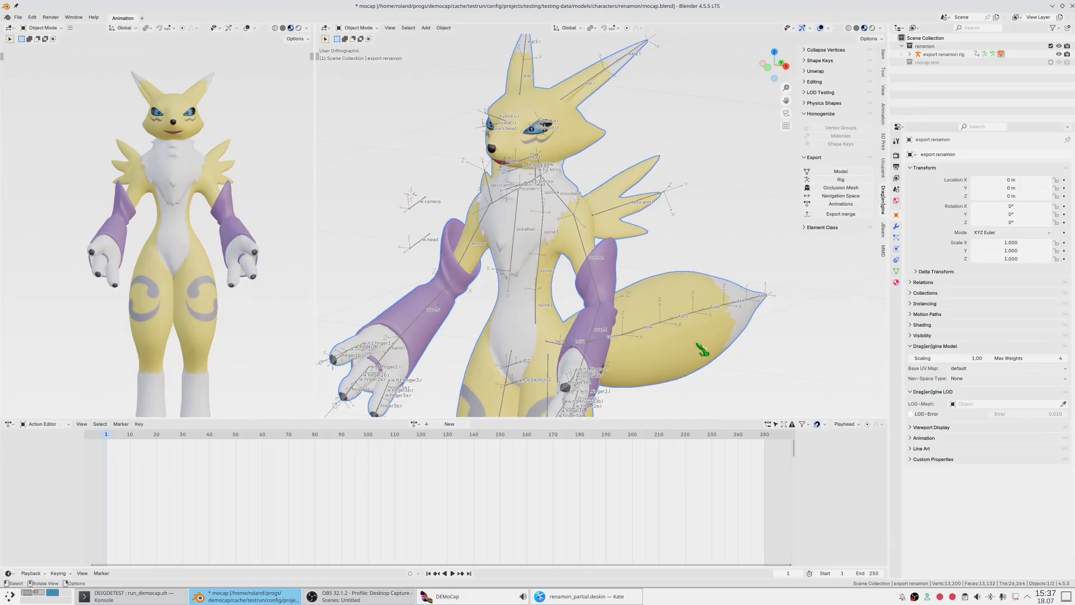
pyautogui.press('Tab')
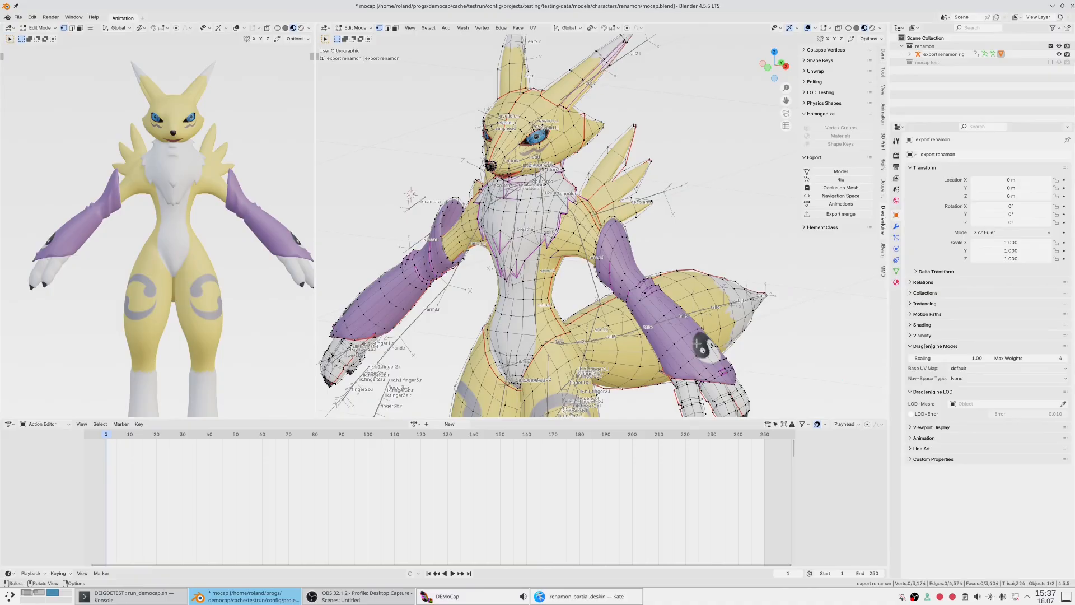
pyautogui.press('Tab')
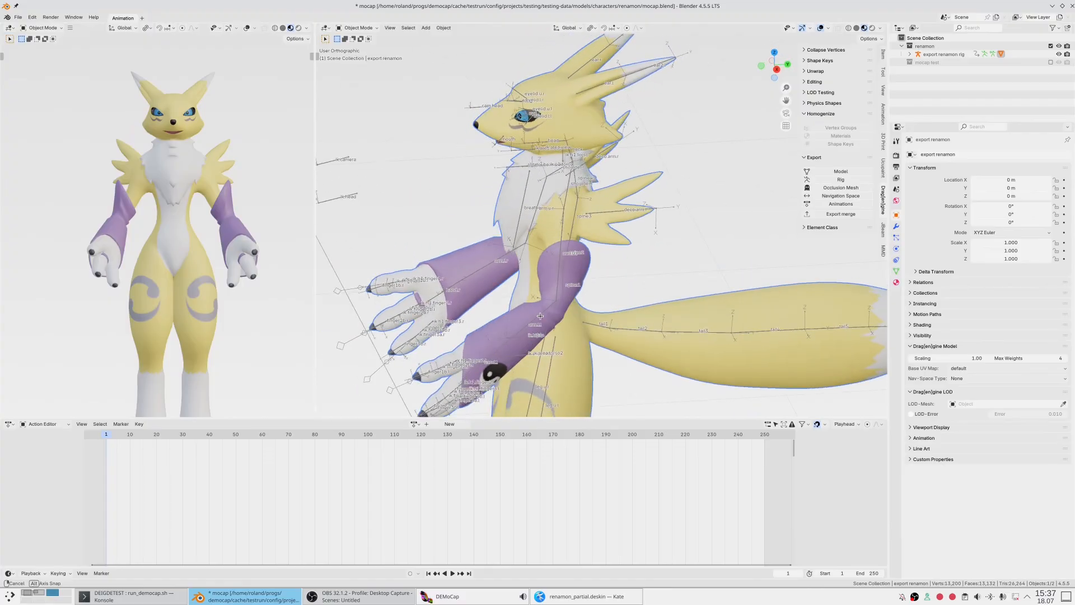
pyautogui.press('Tab')
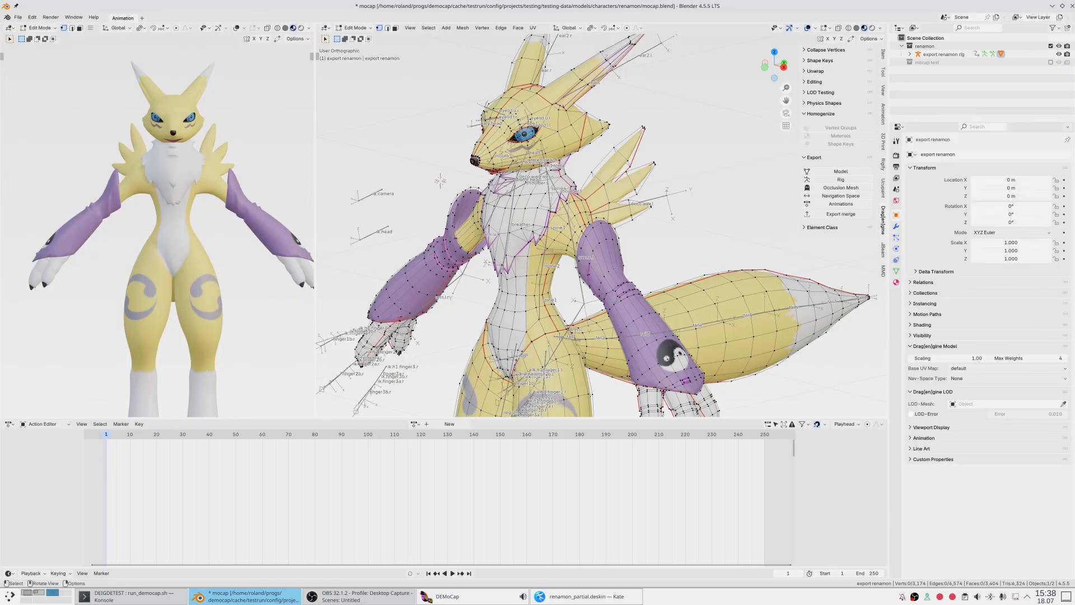
pyautogui.press('Tab')
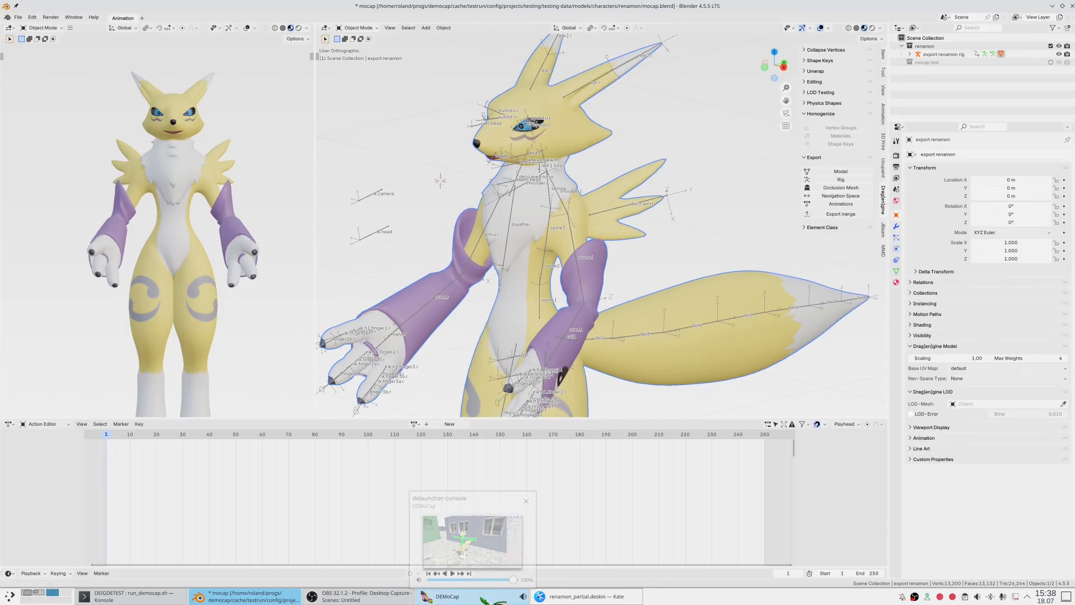
pyautogui.click(448, 597)
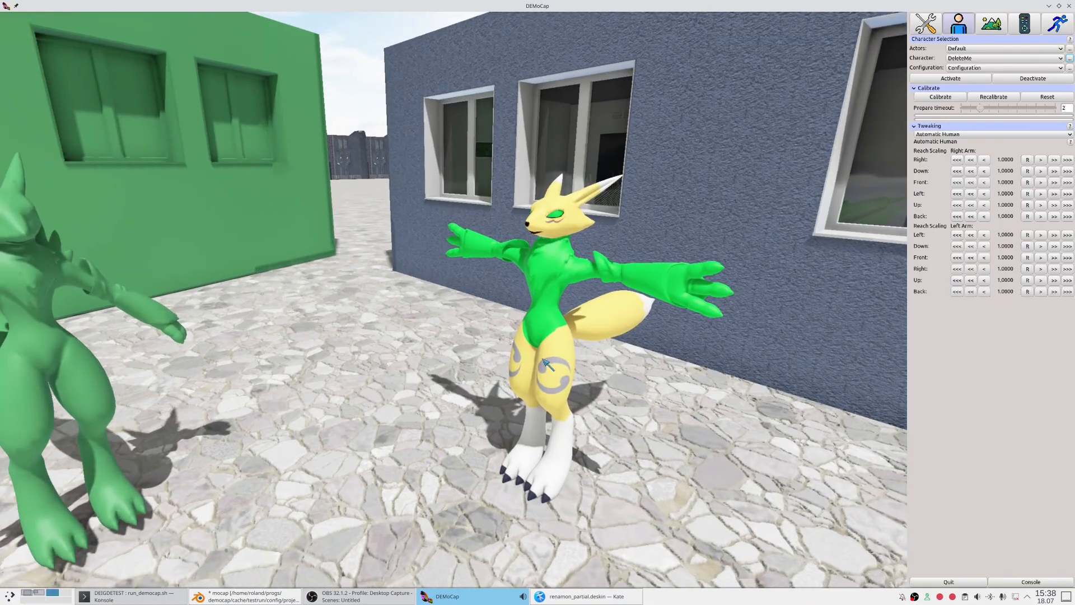